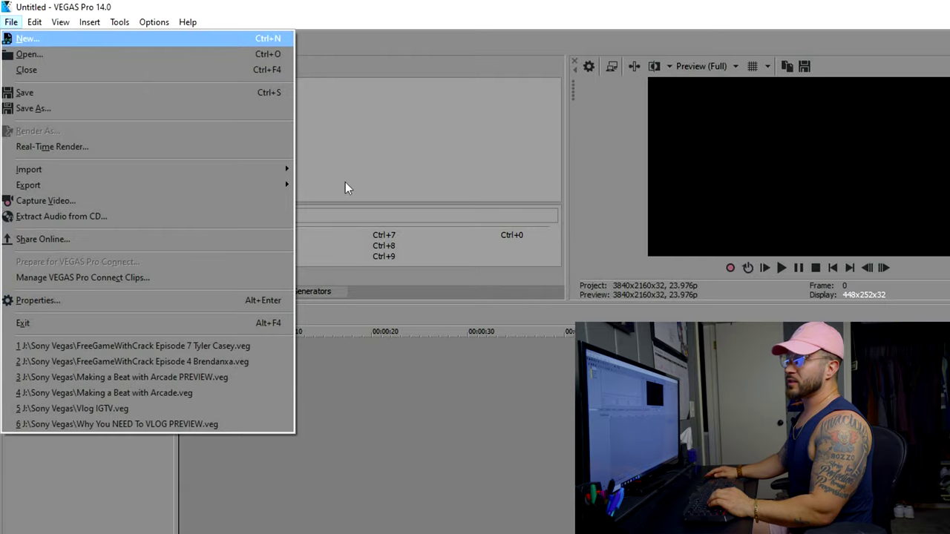
- Start a new project at 3,840 by 2,160 with a frame rate of 23.976 (IVTC Film)
click(345, 182)
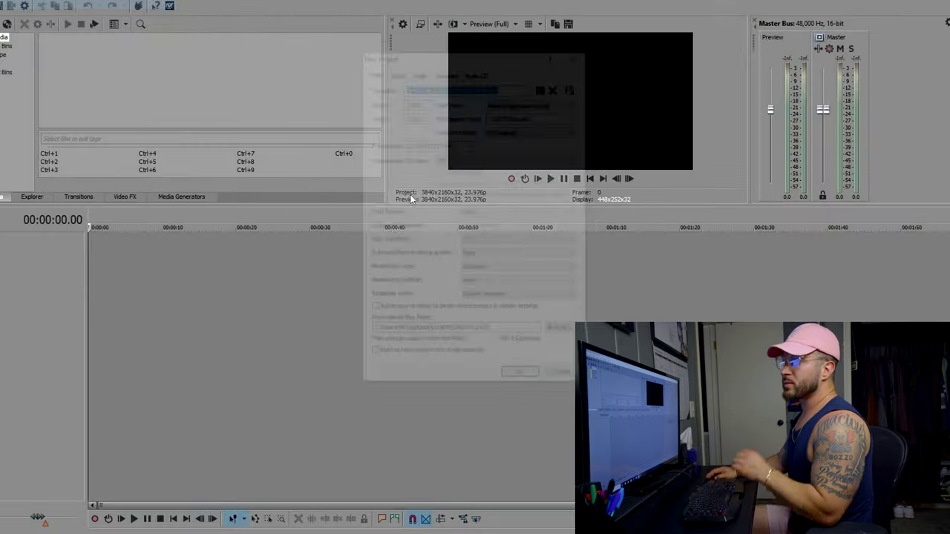
click(425, 102)
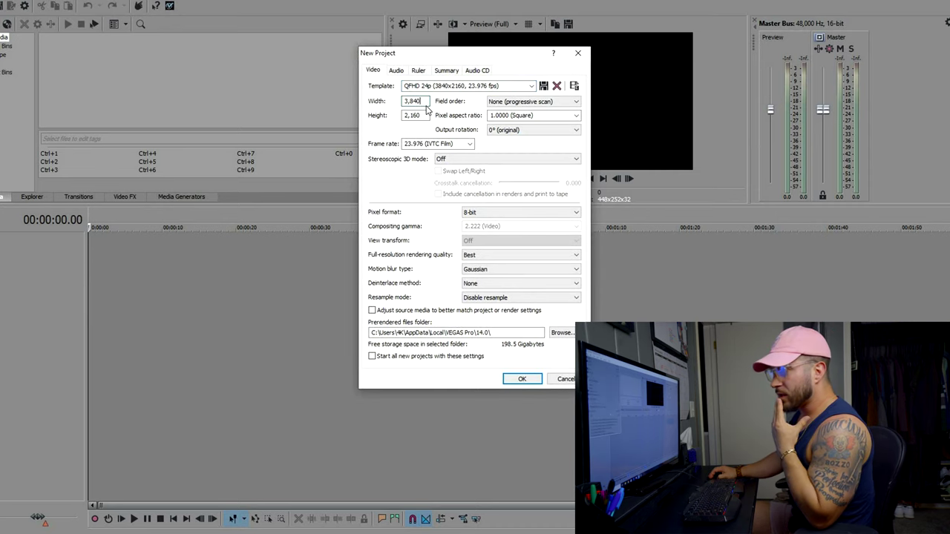
double_click(357, 121)
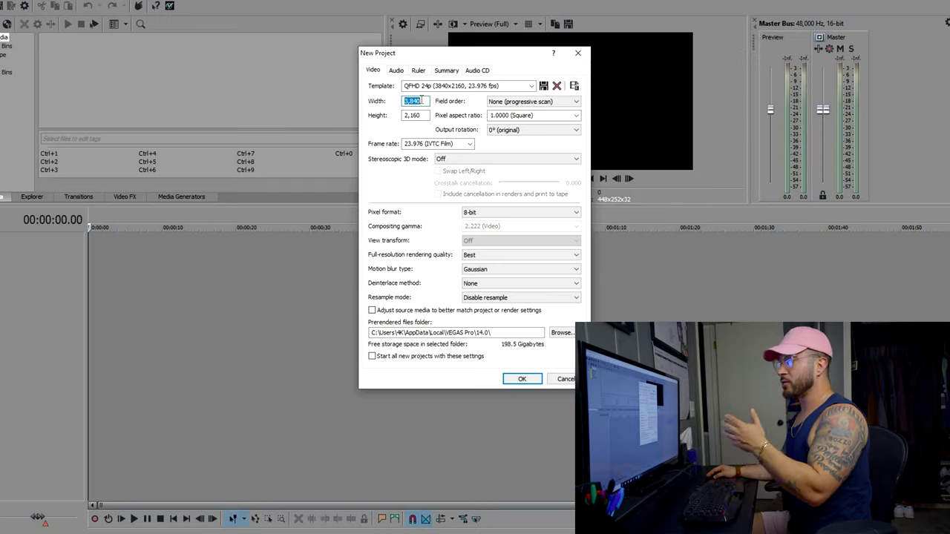
key(Tab)
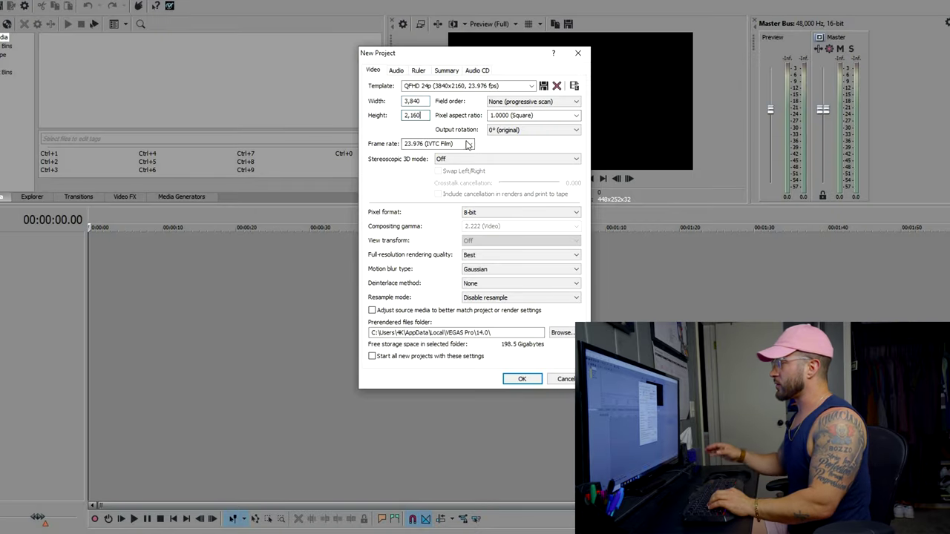
click(472, 144)
click(471, 144)
click(471, 145)
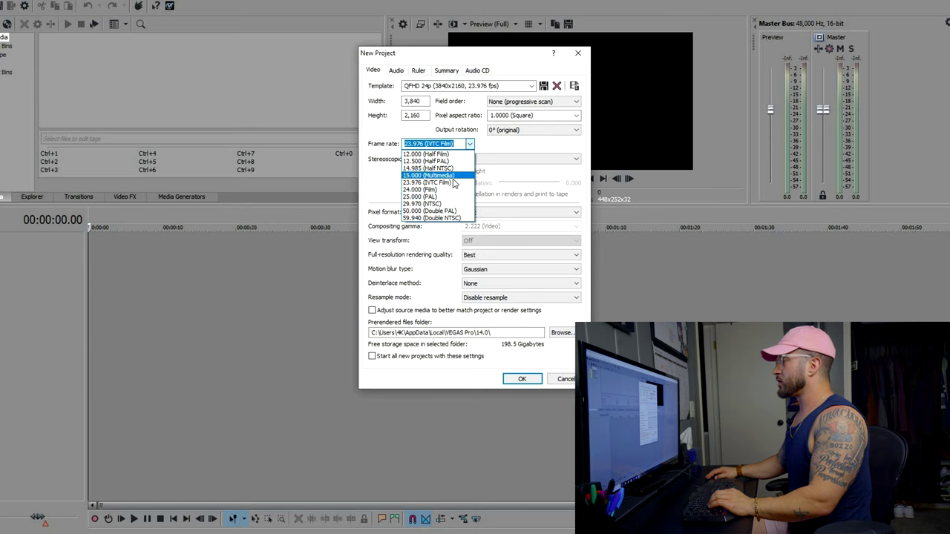
click(449, 182)
- Try a project frame size of 1,920 by 1,080 and return to the QFHD 24p (3840x2160) template
click(534, 86)
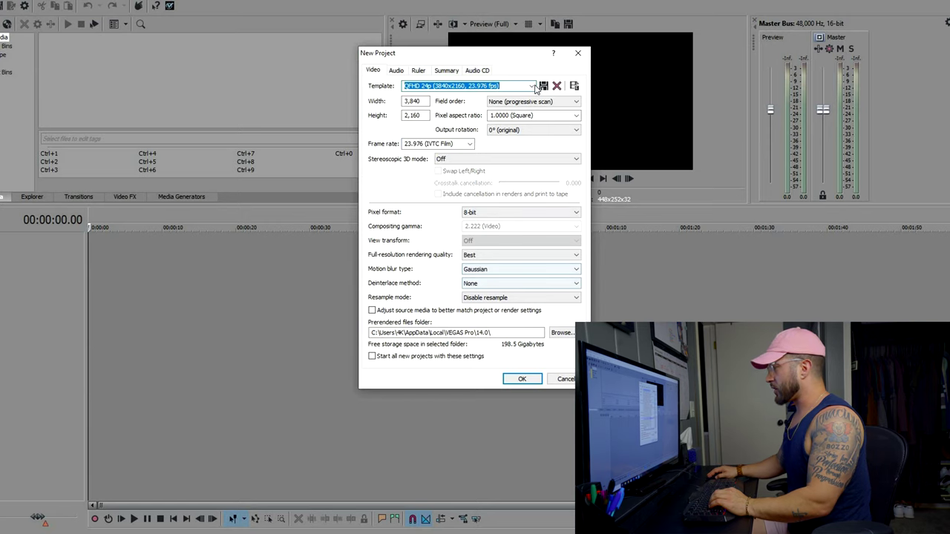
click(534, 88)
click(535, 87)
click(424, 102)
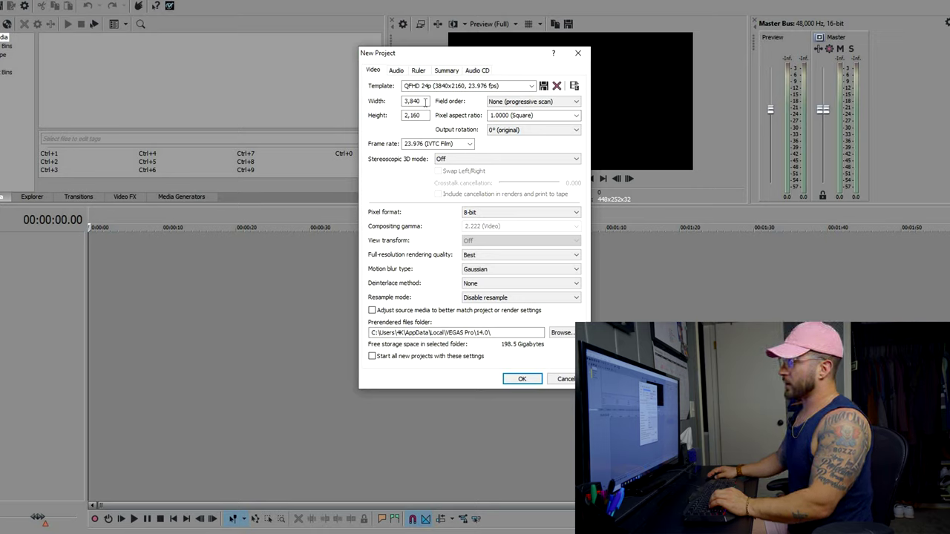
text(1,920)
key(Tab)
text(1080)
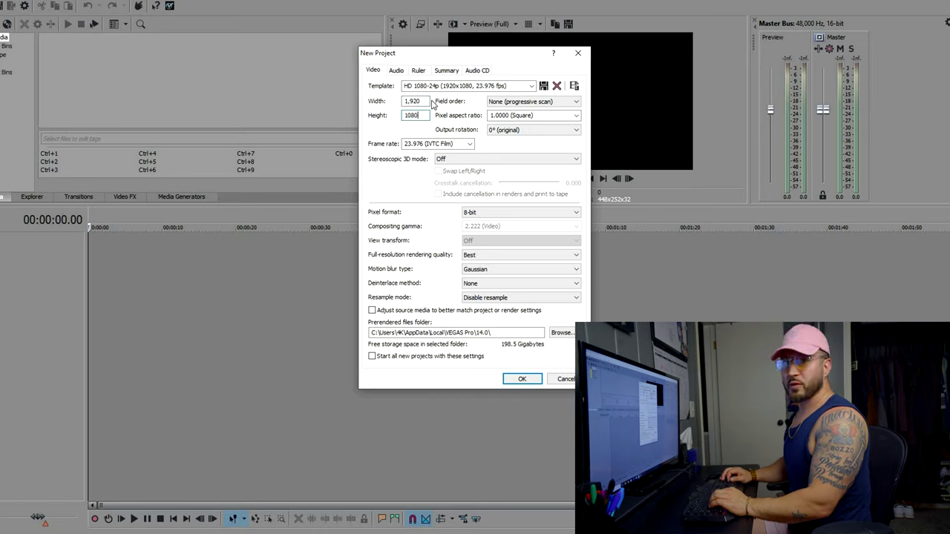
click(531, 86)
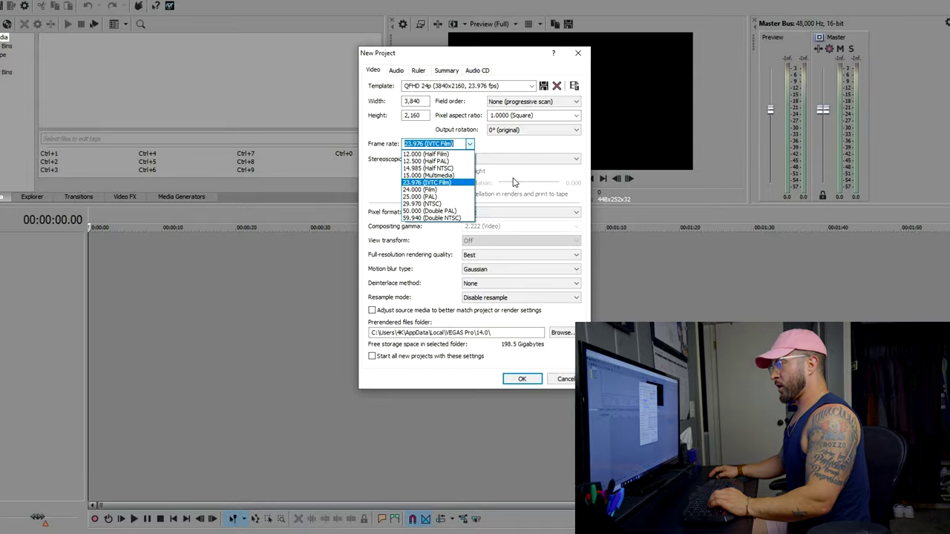
- Choose 23.976 (IVTC Film) as frame rate, Best rendering quality, deinterlace method None and Disable resample, and create the project
click(451, 181)
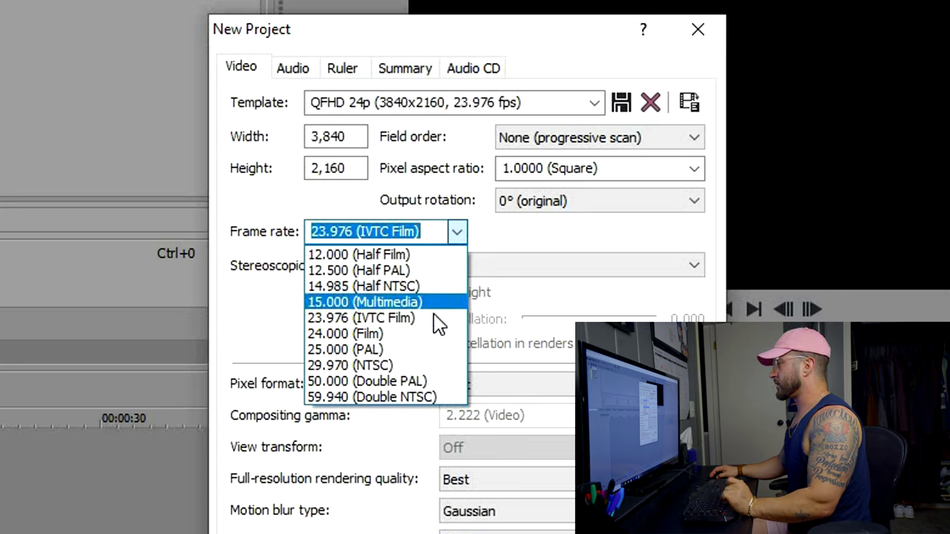
click(541, 300)
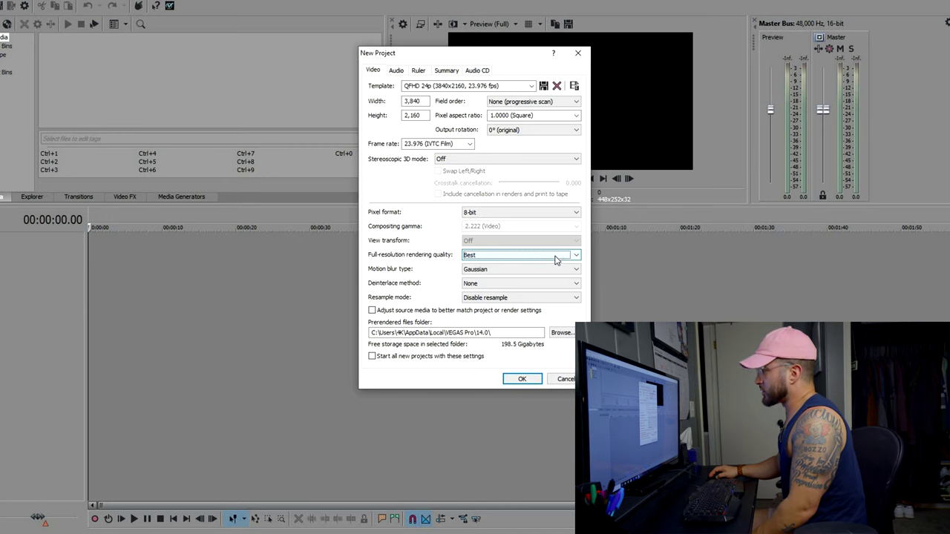
click(555, 256)
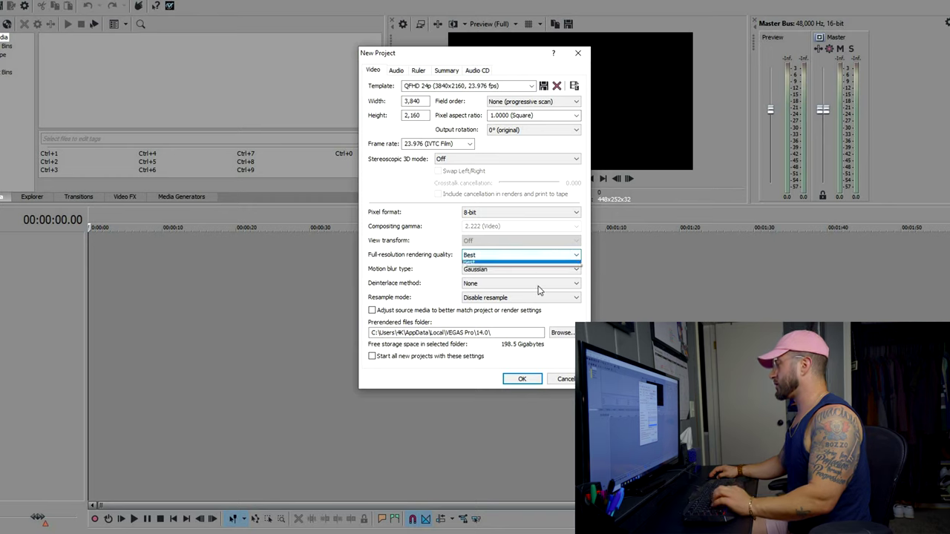
click(548, 286)
click(547, 284)
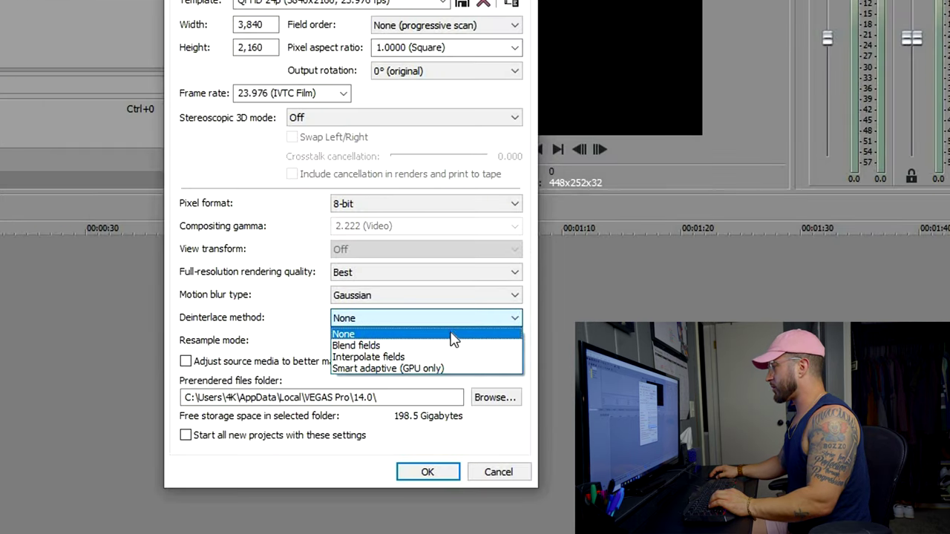
click(454, 335)
click(461, 344)
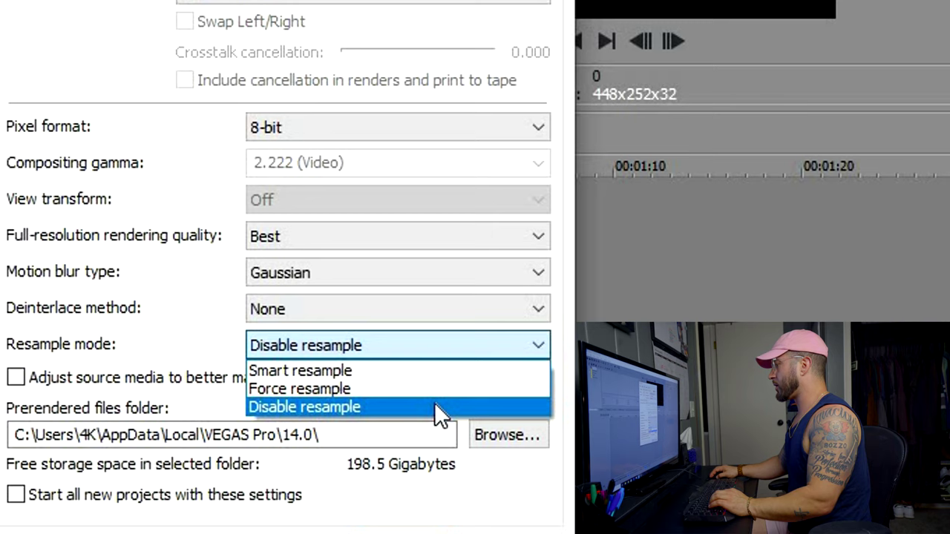
click(434, 405)
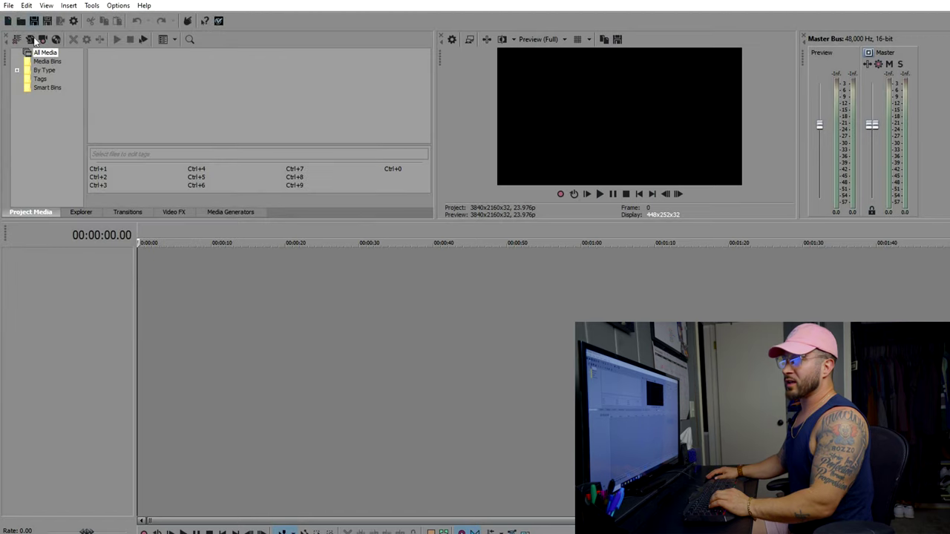
- Import all media files from the "Basic x B-Lils - Nobody Knows" folder on the Work (J:) drive
click(8, 6)
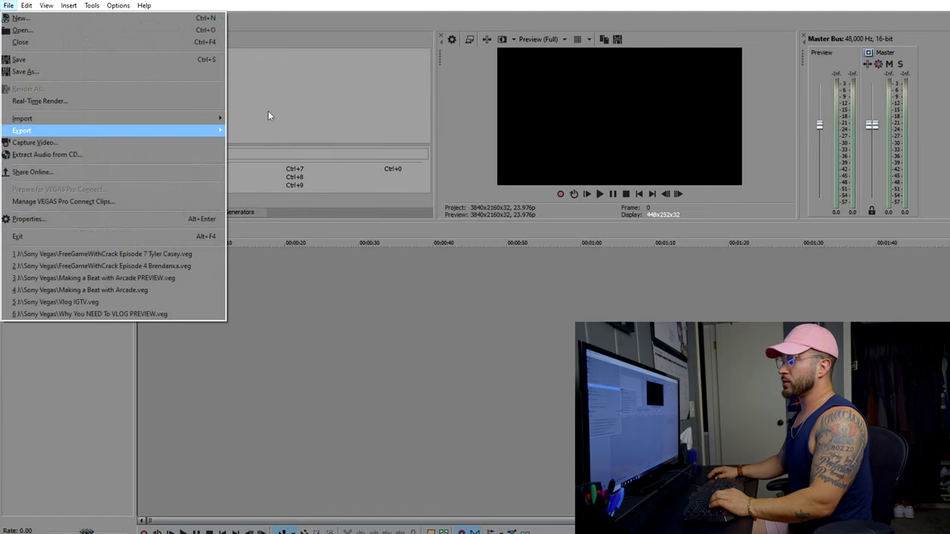
mouse_move(81, 119)
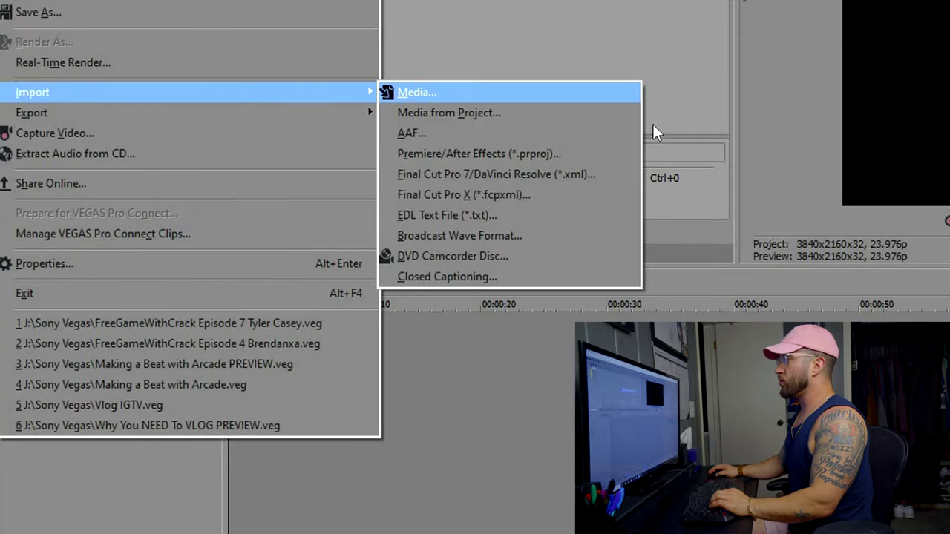
key(Return)
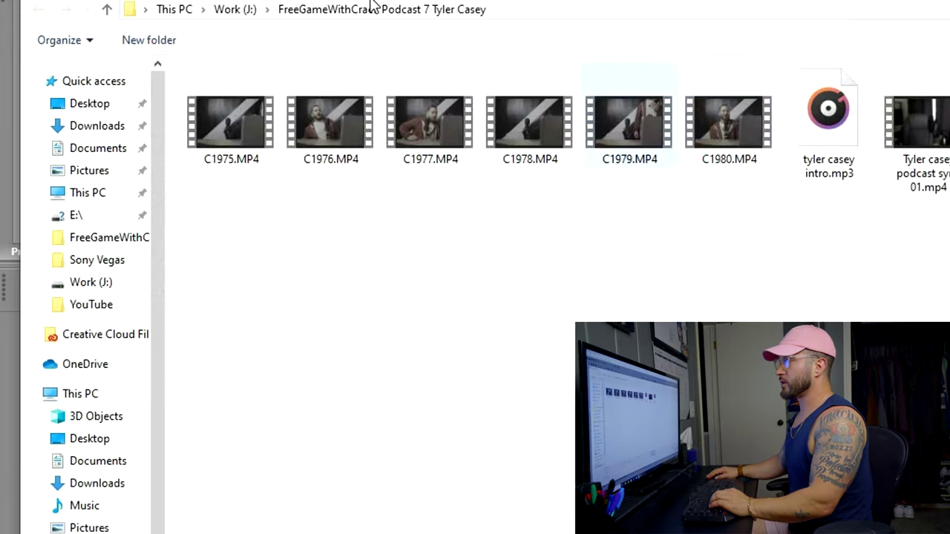
click(235, 9)
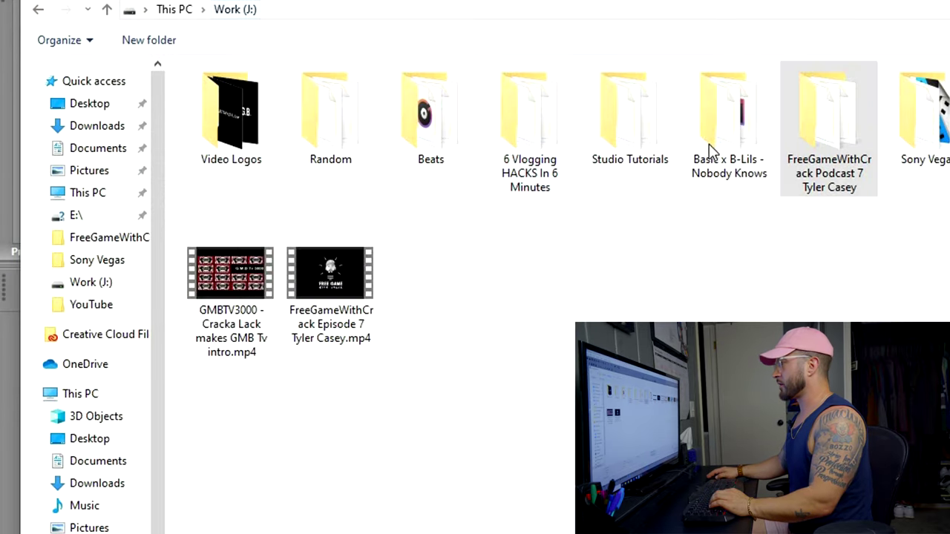
double_click(712, 141)
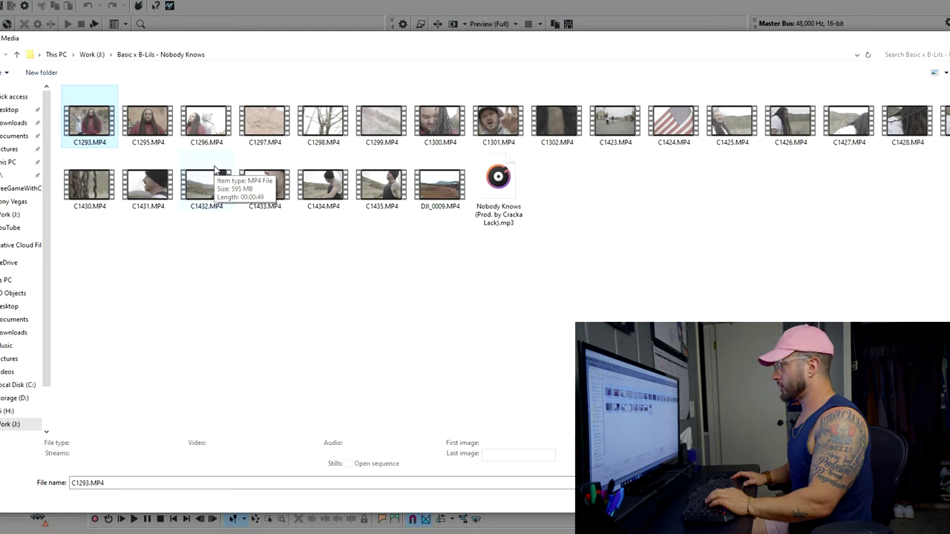
key(ctrl+a)
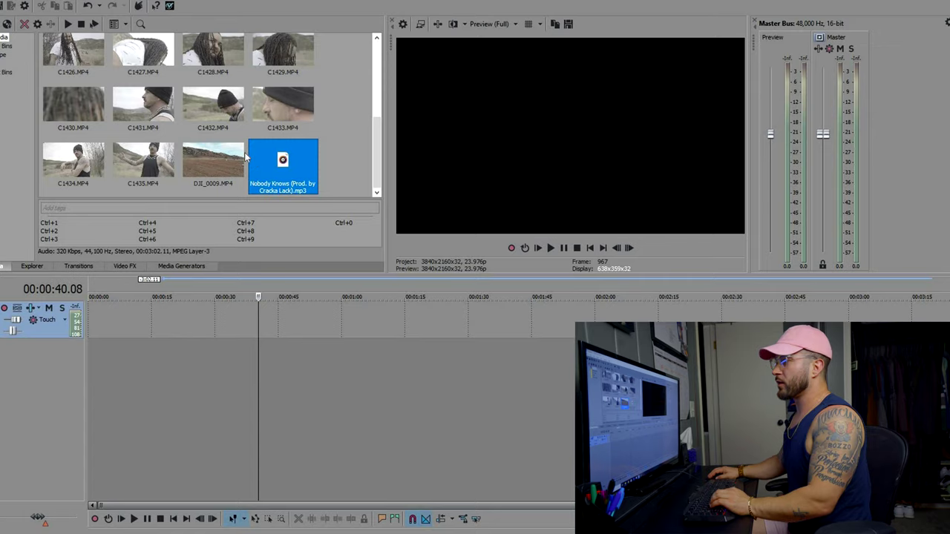
- Select all video clips from C1293.MP4 through DJI_0009.MP4 and bring up the option for creating video proxies
click(243, 154)
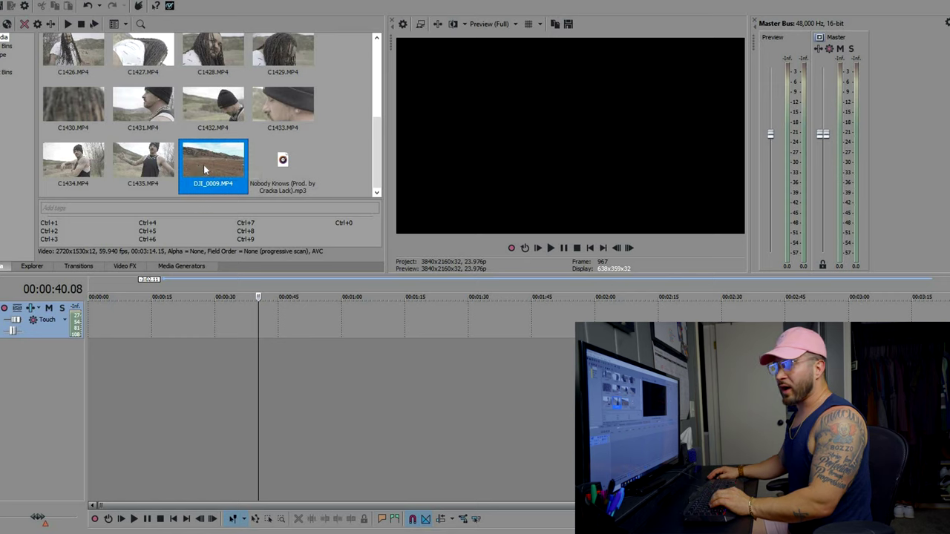
key(Left)
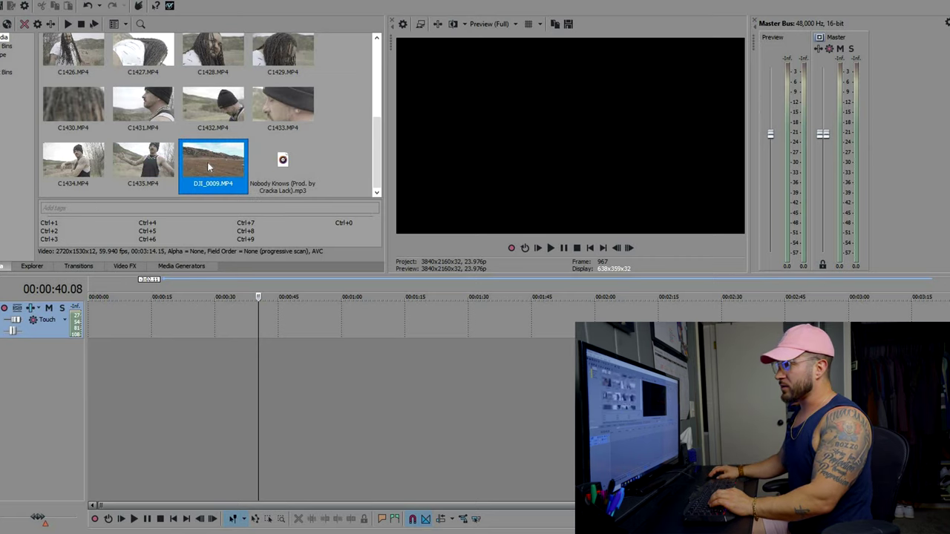
scroll(206, 162, up, 5)
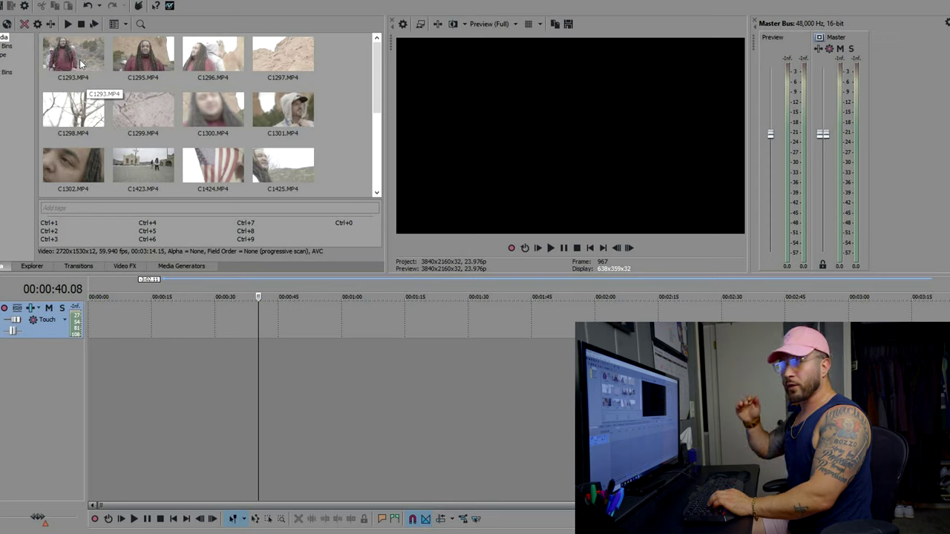
click(79, 59)
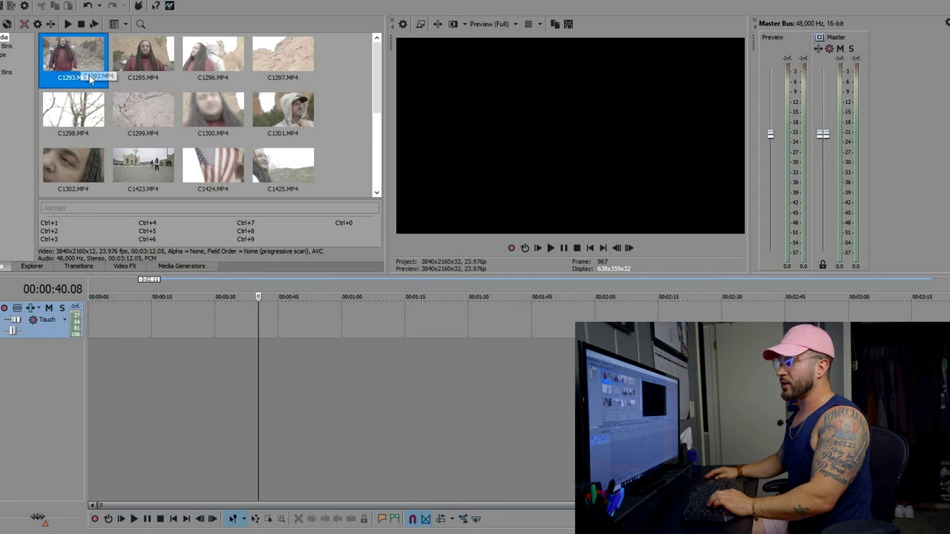
scroll(214, 153, down, 5)
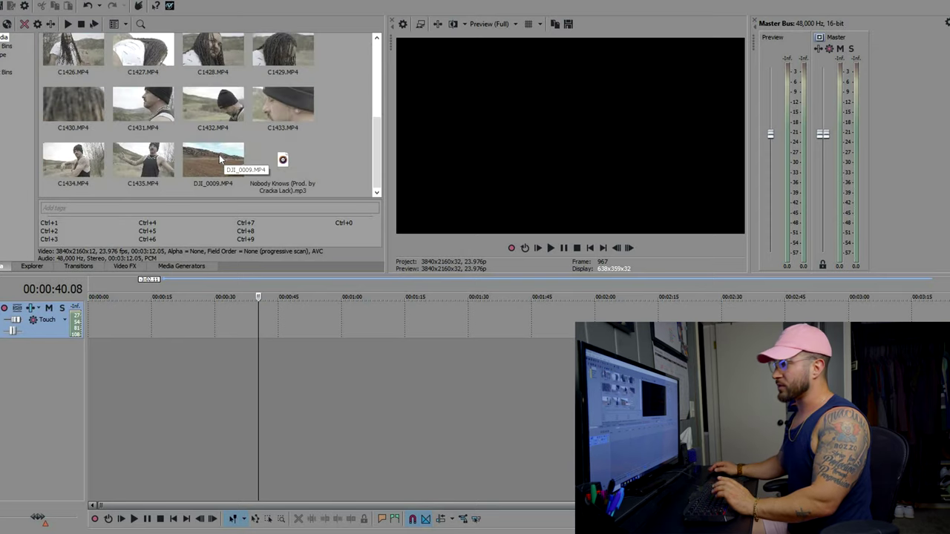
scroll(215, 156, up, 3)
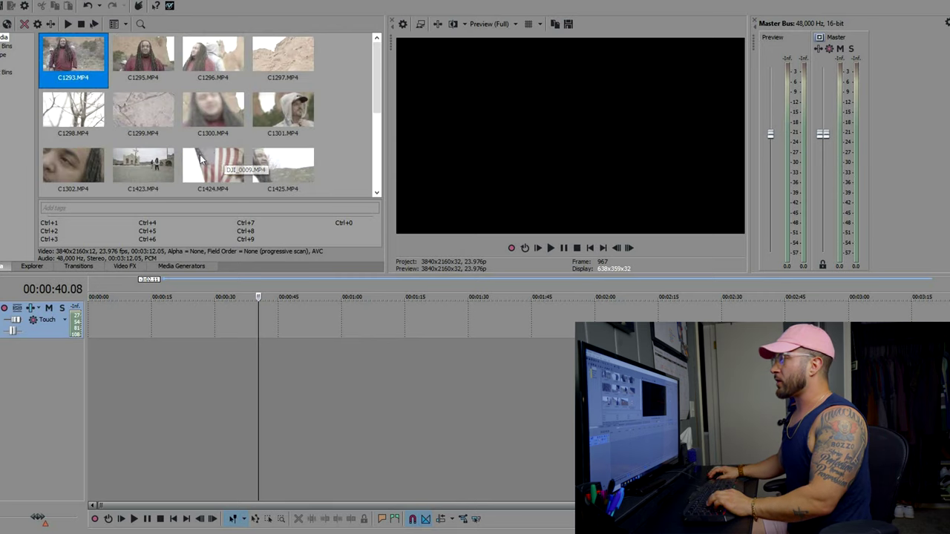
scroll(210, 157, down, 3)
shift+click(211, 157)
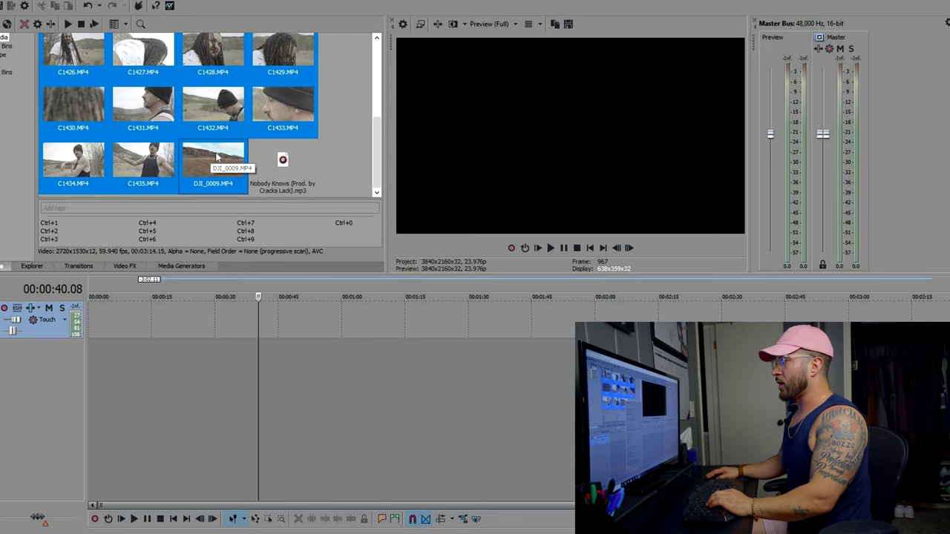
right_click(215, 153)
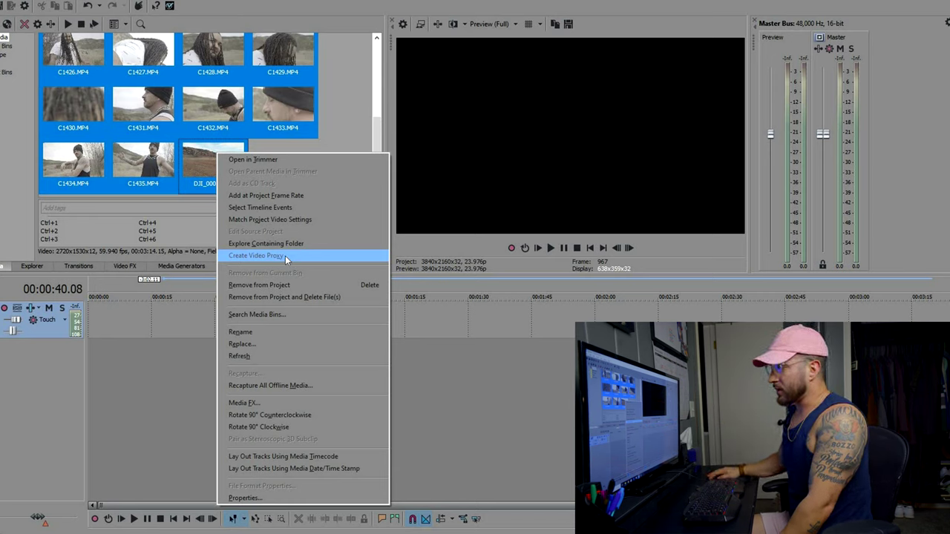
click(176, 162)
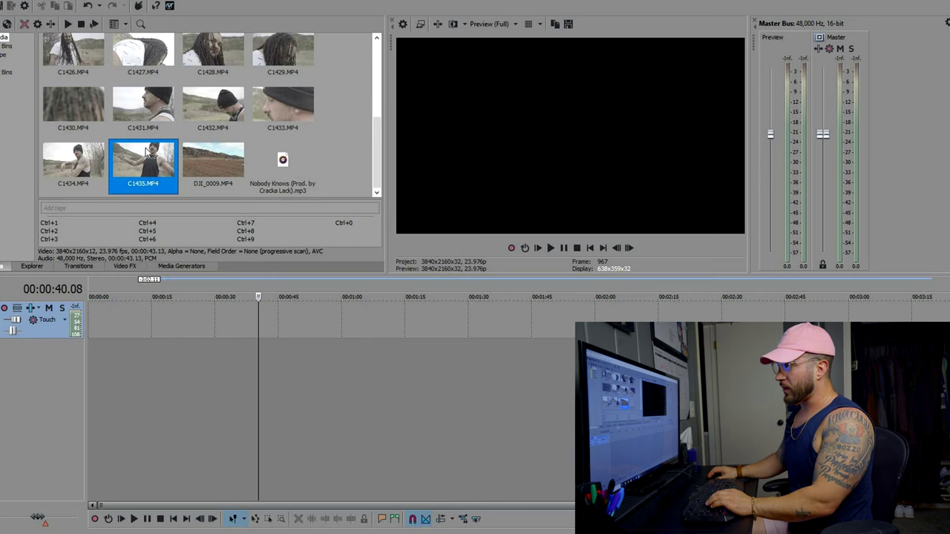
key(Right)
right_click(156, 152)
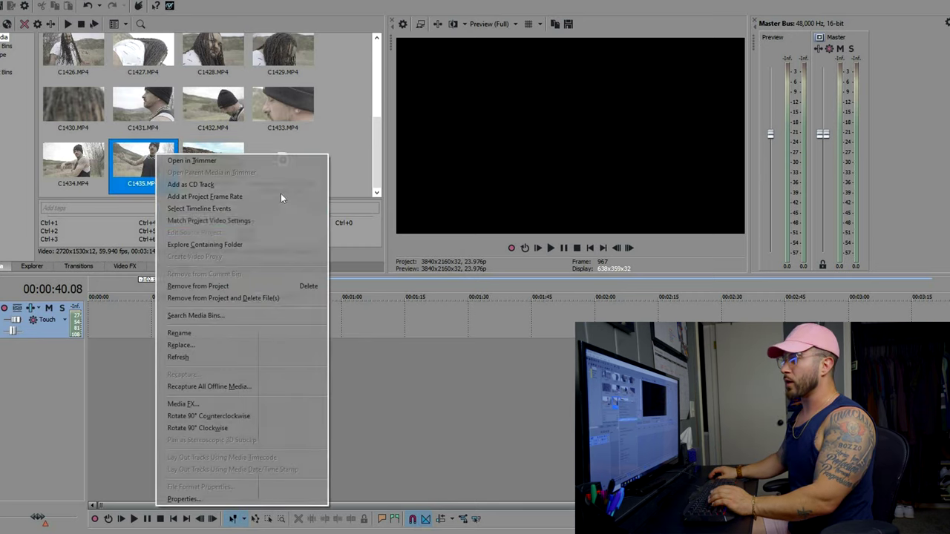
click(338, 141)
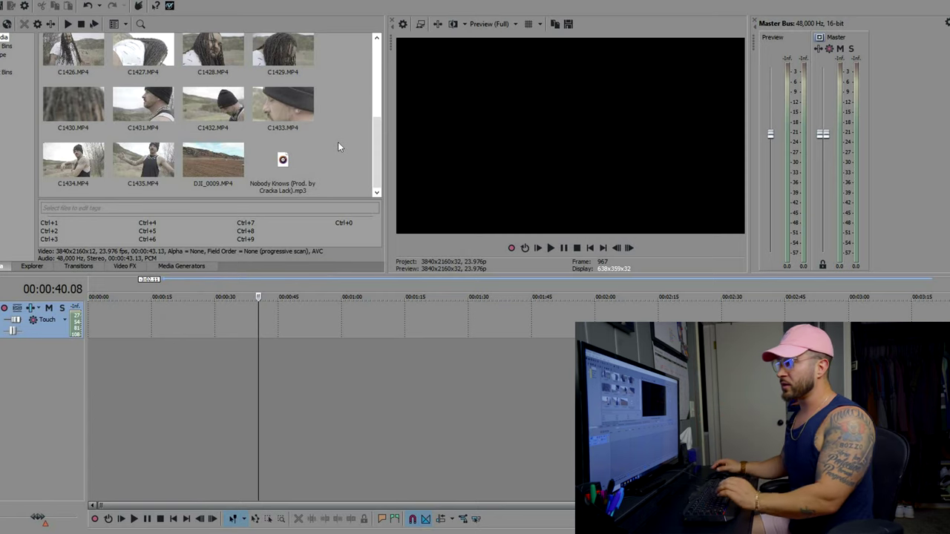
- Place "Nobody Knows (Prod. by Cracka Lack).mp3" on a new audio track starting at the beginning of the timeline
click(165, 157)
drag(284, 160, 40, 355)
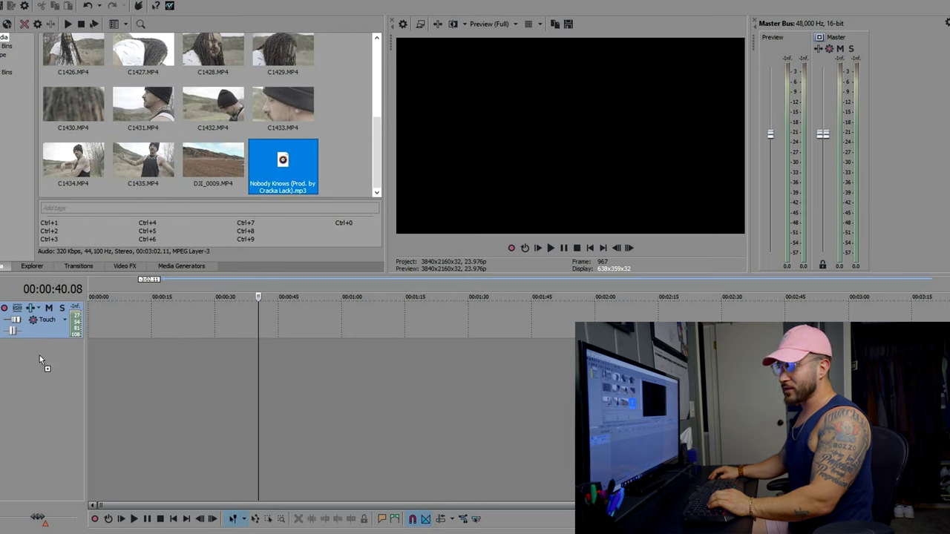
click(221, 364)
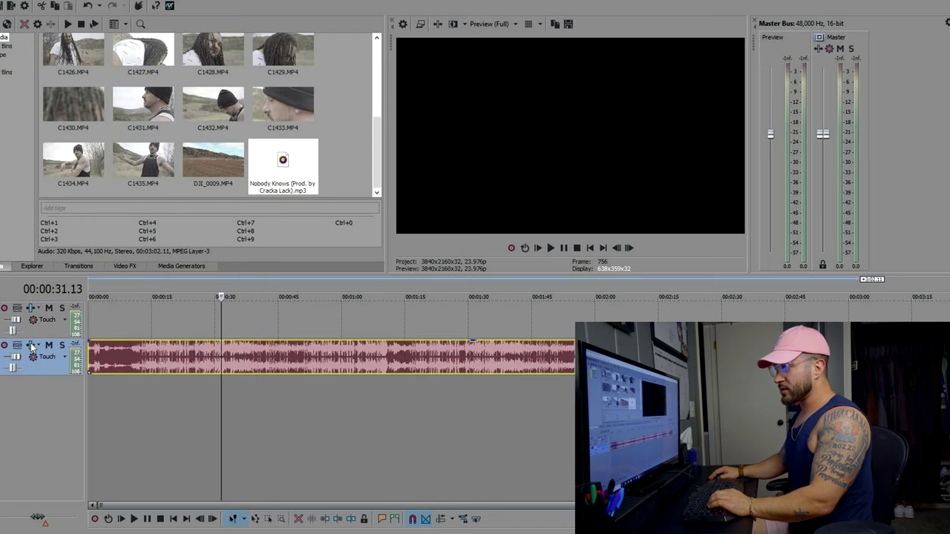
- Play the song on the timeline from about 17 seconds in
click(39, 345)
click(56, 376)
click(162, 387)
key(space)
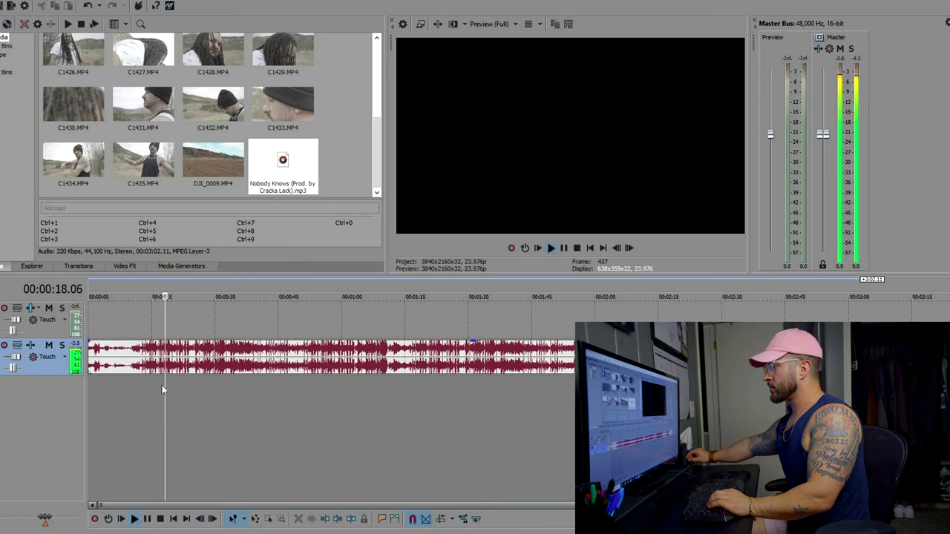
- Place C1293.MP4 at the beginning of the timeline above the song, mute the song track and play the clip
drag(73, 59, 130, 329)
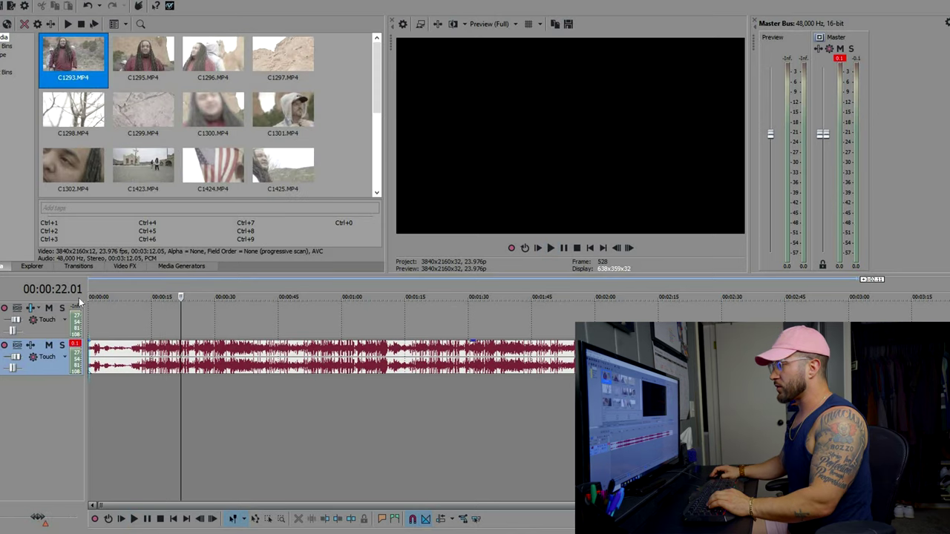
click(125, 325)
scroll(165, 325, up, 5)
scroll(166, 325, down, 1)
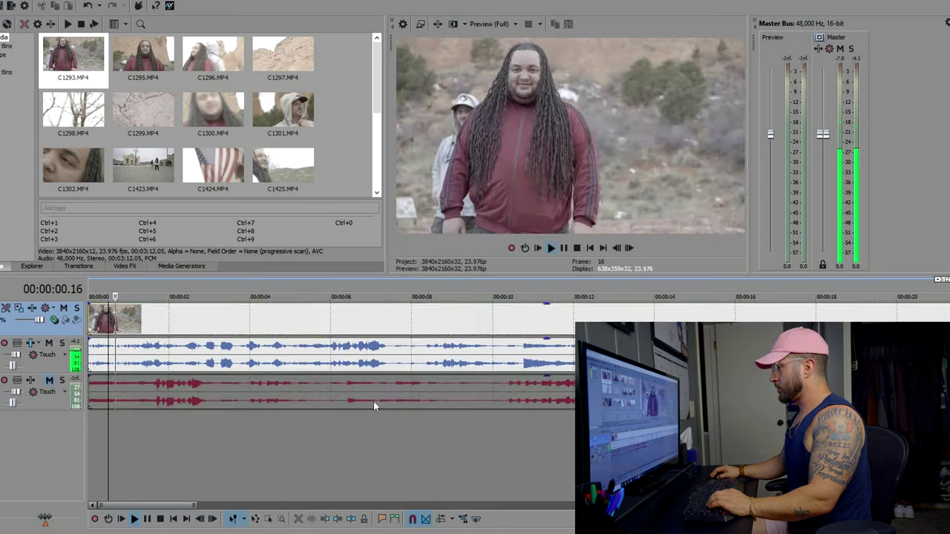
scroll(316, 386, up, 3)
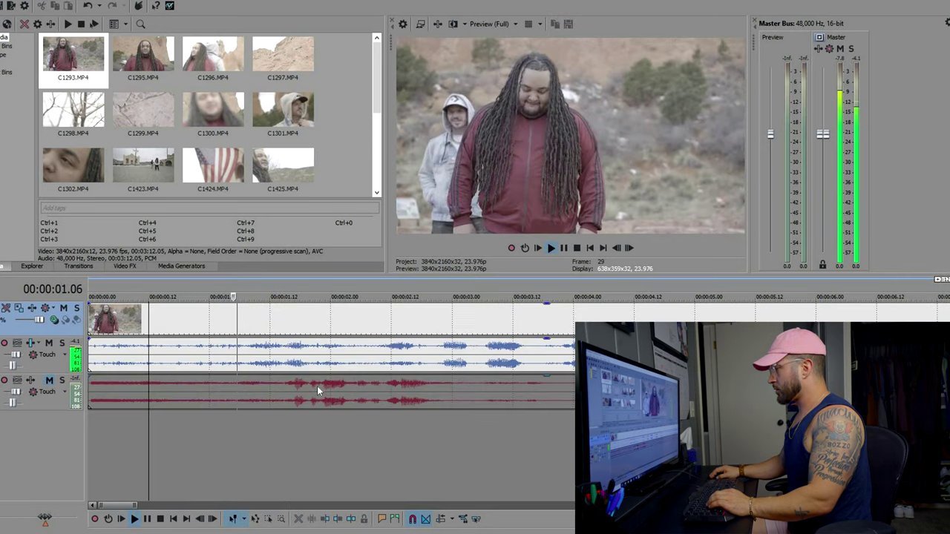
scroll(423, 375, down, 2)
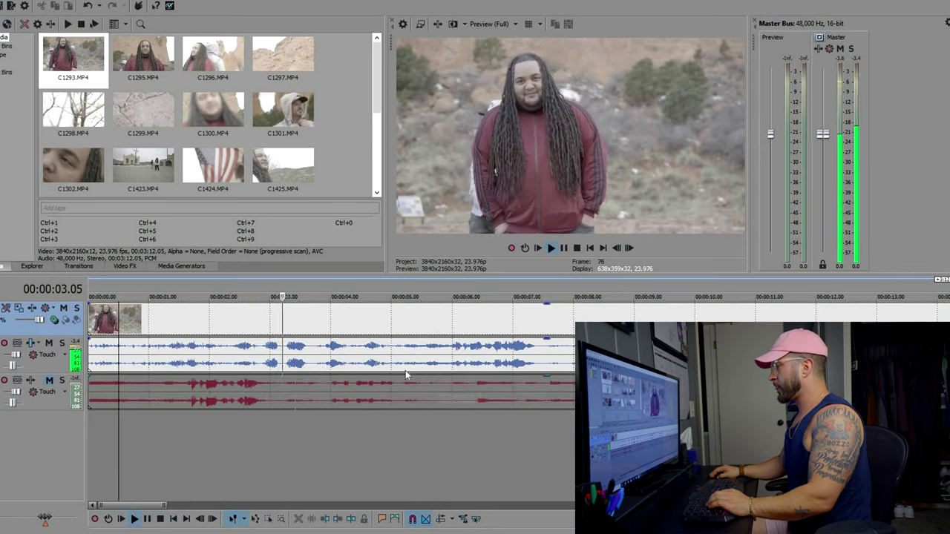
- Split the C1293.MP4 clip and its audio at 00:00:08.22 and delete the part before the split
click(386, 329)
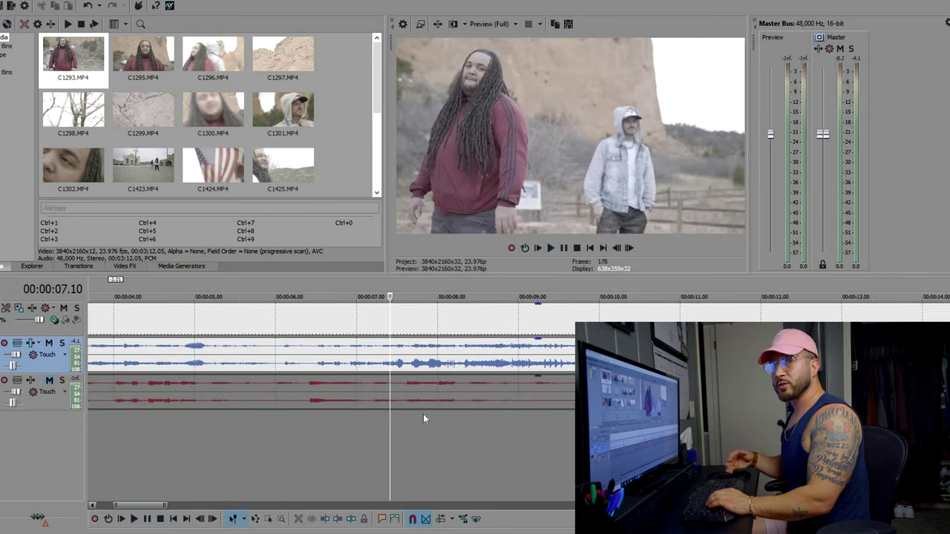
click(426, 368)
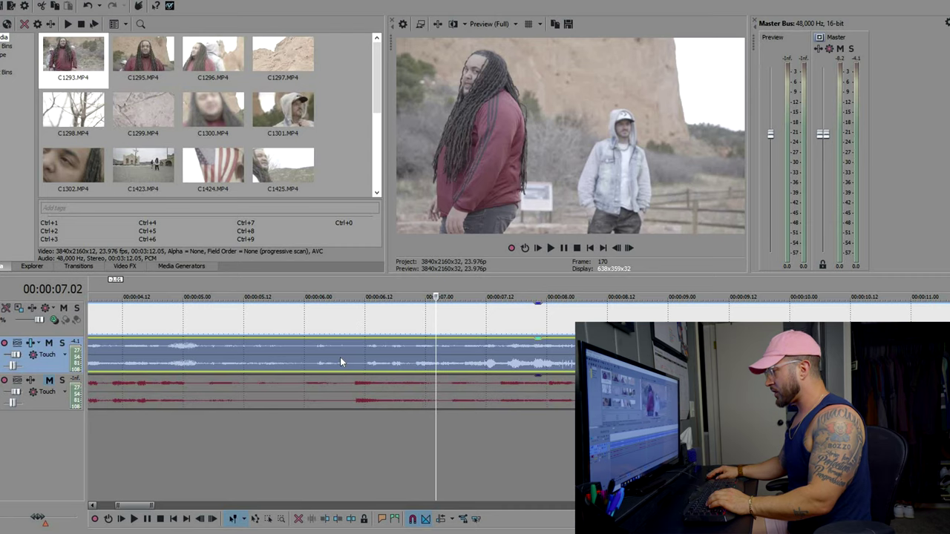
click(341, 358)
key(space)
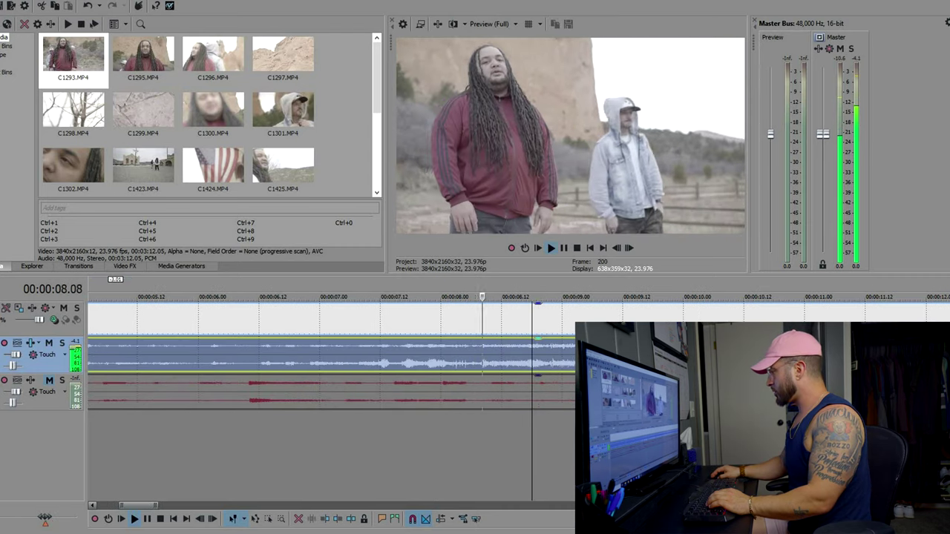
key(space)
click(552, 367)
scroll(463, 367, up, 4)
key(s)
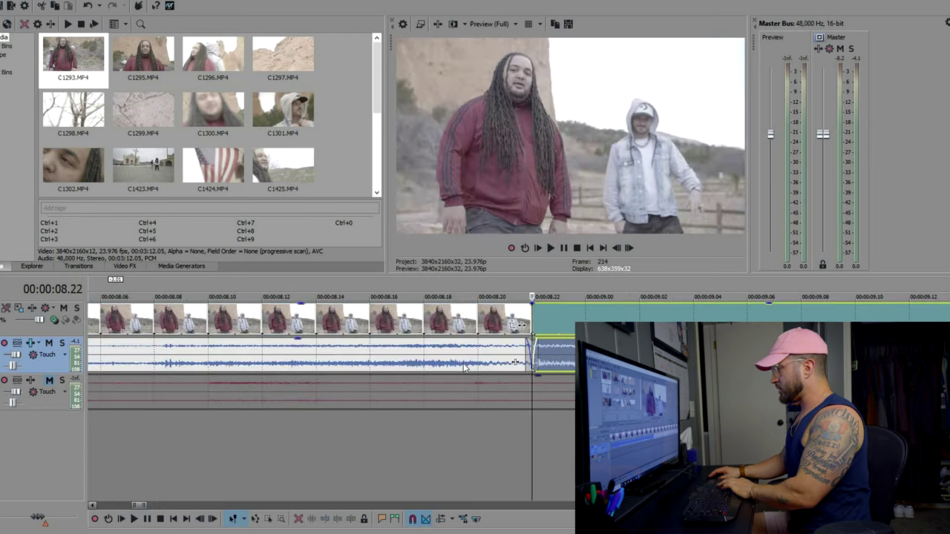
click(466, 361)
scroll(466, 361, down, 7)
key(Delete)
- Move the trimmed C1293.MP4 clip to about 16 seconds, unmute the song and play it from about 10 seconds
drag(490, 319, 767, 319)
click(730, 319)
click(502, 428)
key(space)
scroll(672, 411, up, 2)
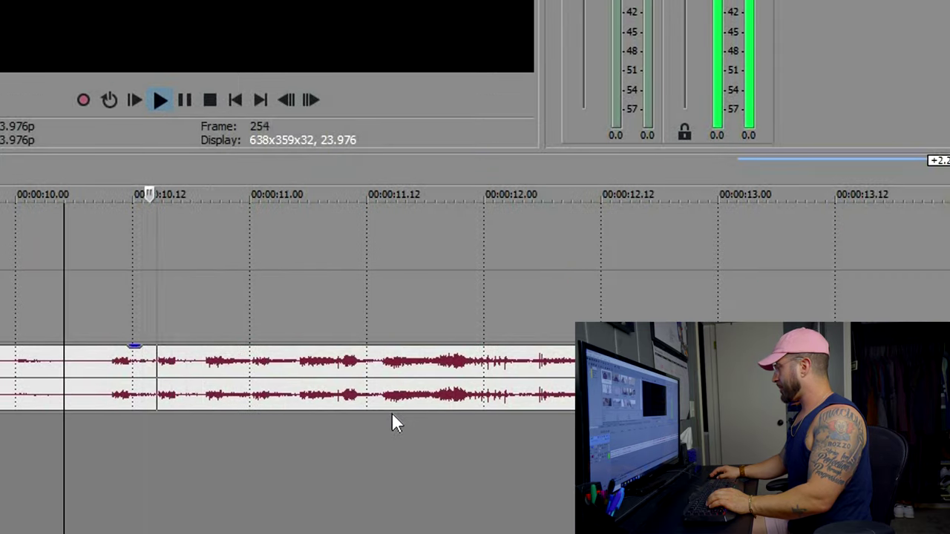
scroll(663, 410, down, 1)
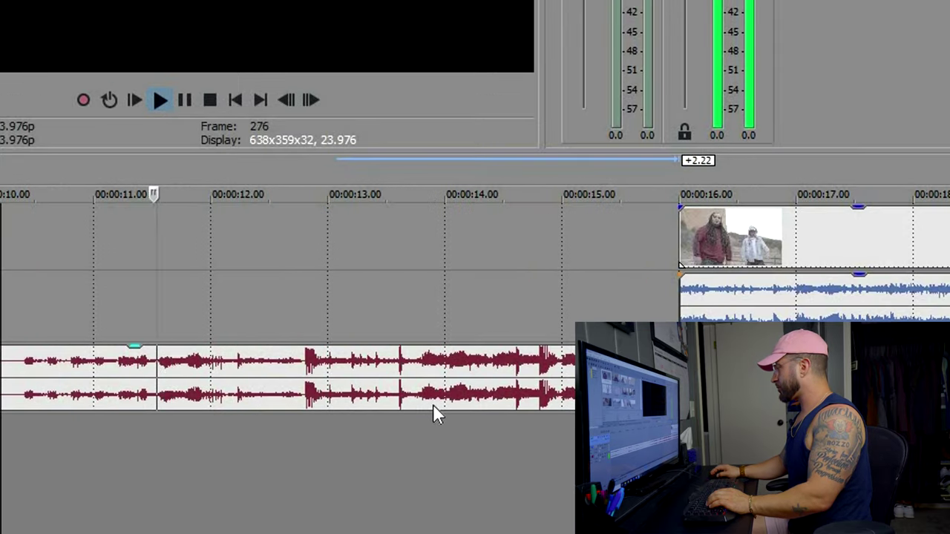
key(space)
- Align the start of the C1293.MP4 clip with the song's beat at 00:00:12.19
click(304, 360)
scroll(729, 276, up, 3)
scroll(729, 276, down, 1)
drag(928, 256, 213, 256)
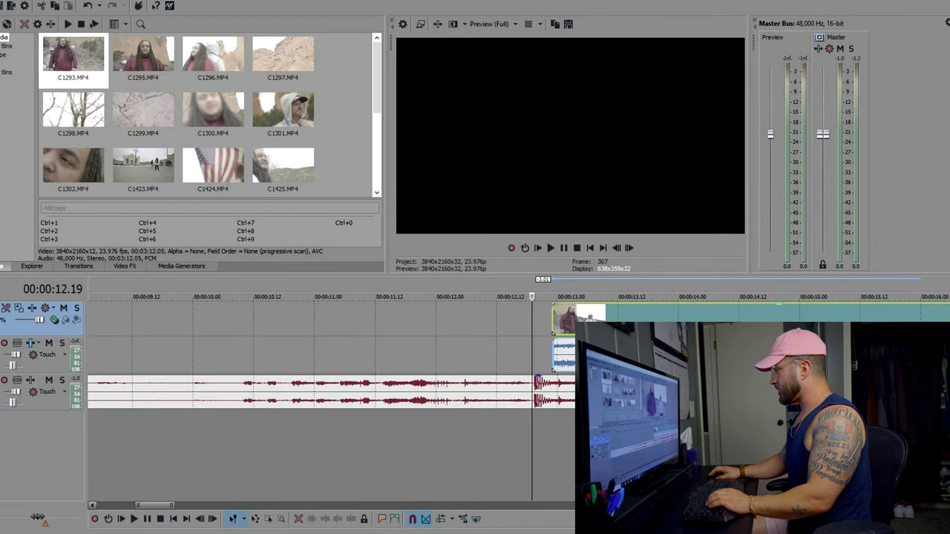
drag(668, 338, 647, 338)
scroll(647, 338, up, 2)
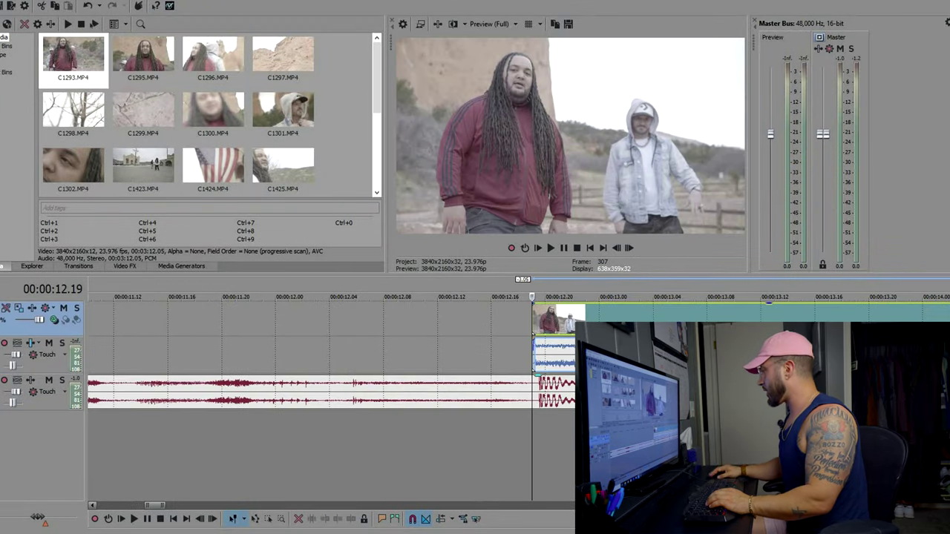
- Compare the camera audio waveform with the song and play both together from 00:00:13.06 to check the sync
click(679, 362)
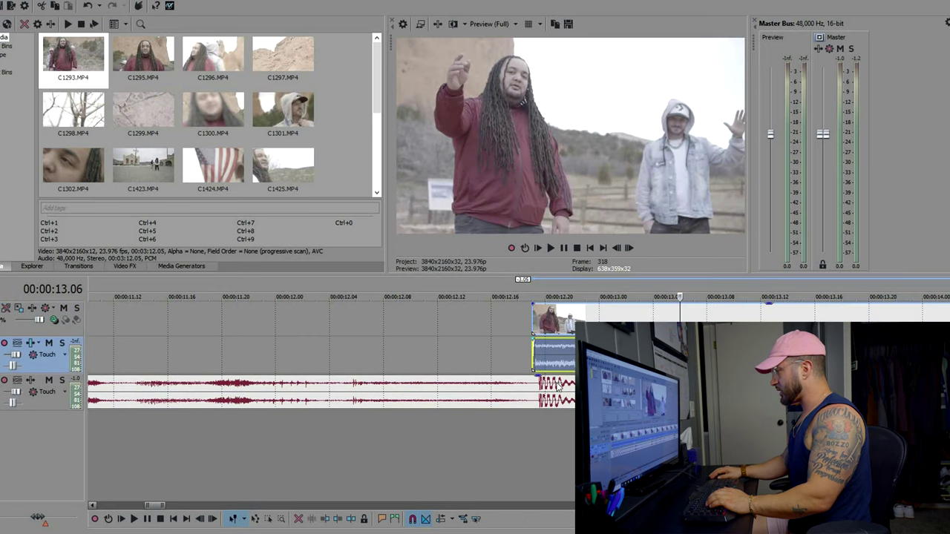
scroll(679, 362, up, 2)
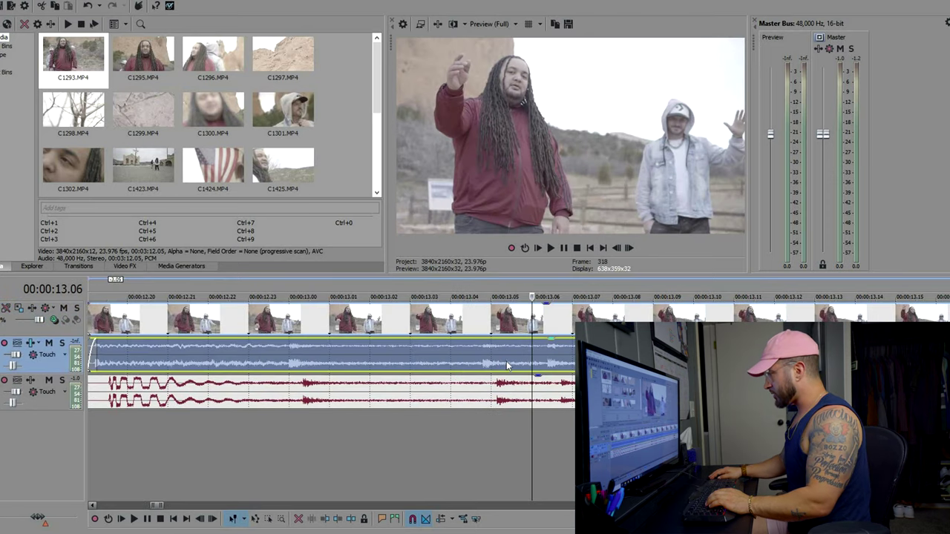
key(space)
scroll(506, 365, down, 6)
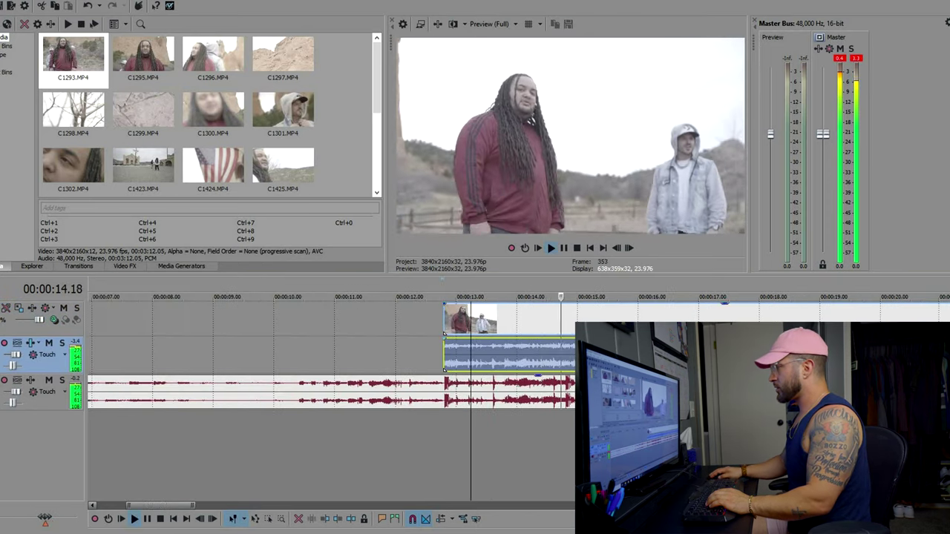
key(Return)
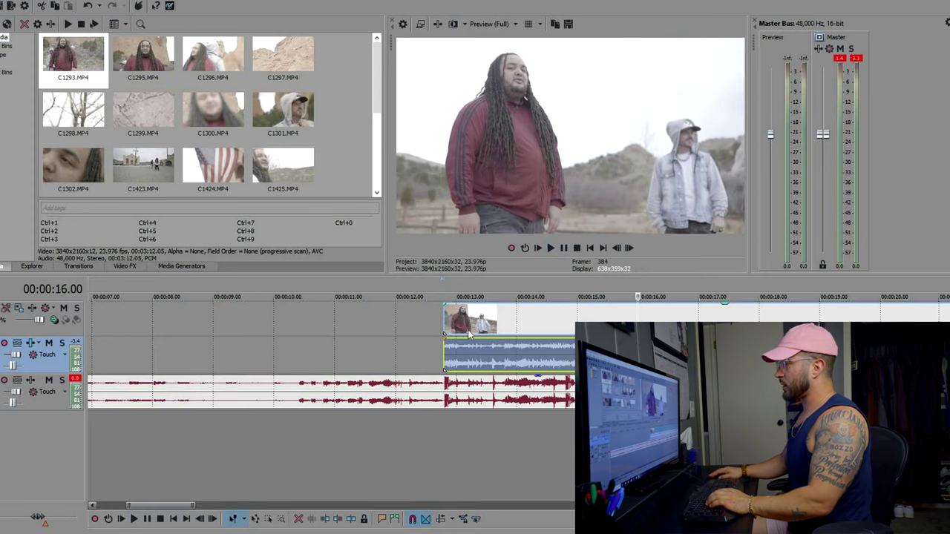
- Nudge the C1293.MP4 clip one frame earlier so its camera audio matches the song waveform
click(469, 335)
scroll(544, 338, up, 5)
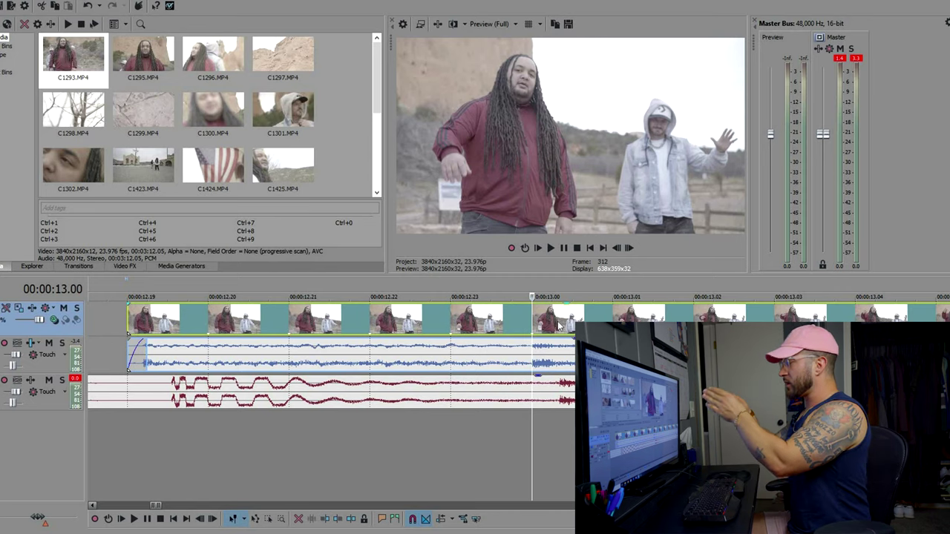
click(553, 366)
scroll(553, 366, up, 2)
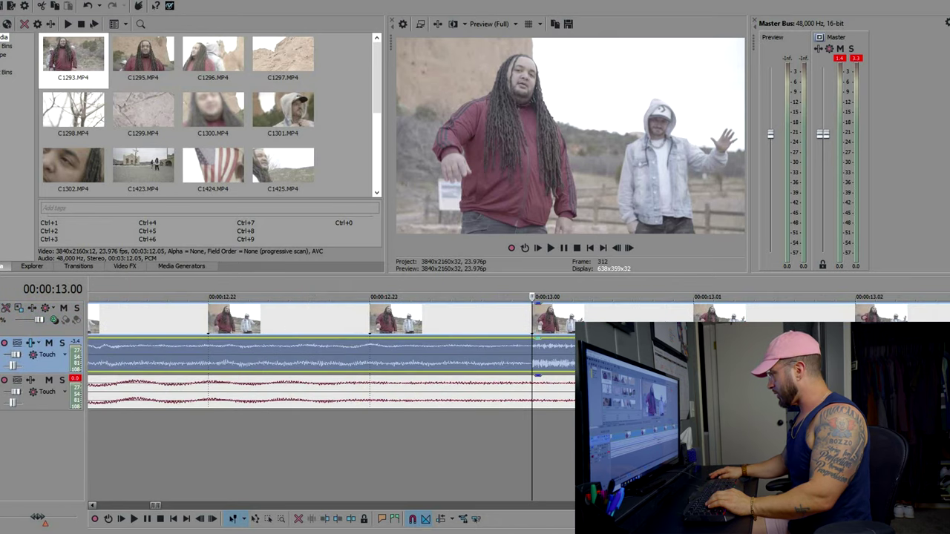
click(554, 325)
scroll(553, 325, down, 4)
key(KP_3)
key(KP_1)
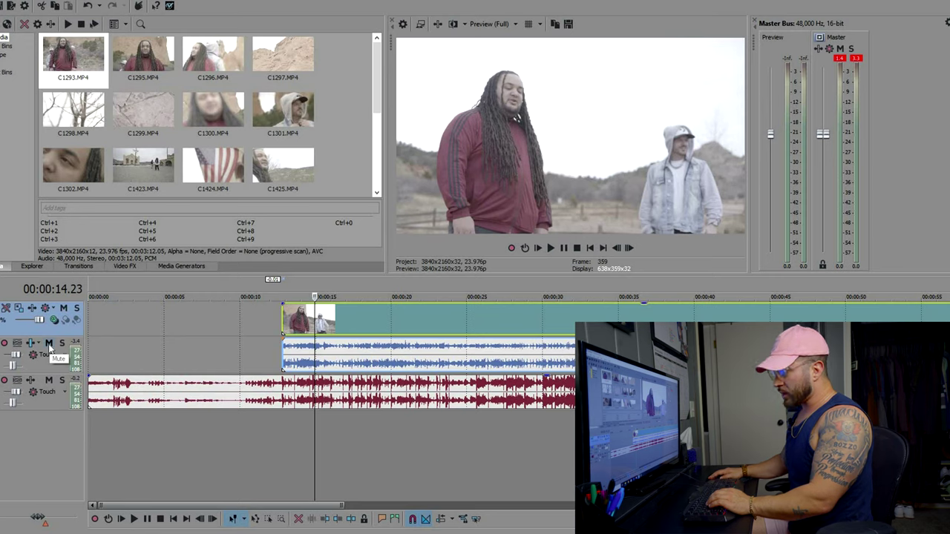
- Mute the C1293.MP4 camera audio track and play the video against the song from about 15 seconds
click(49, 343)
key(space)
scroll(369, 382, down, 3)
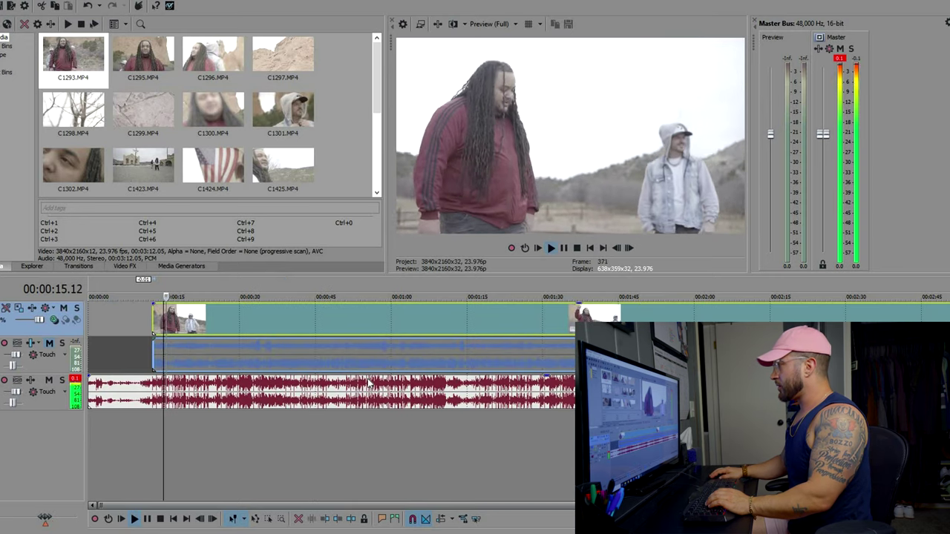
scroll(369, 381, down, 2)
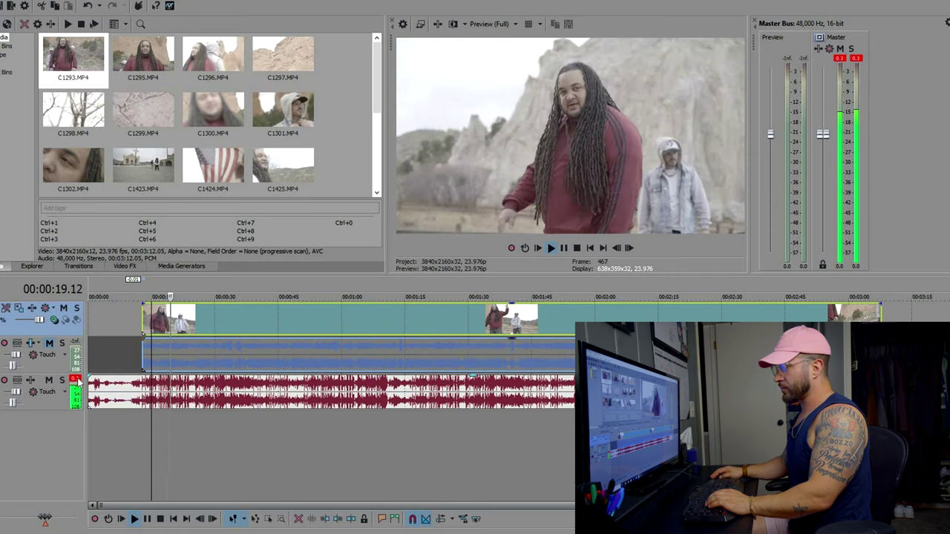
key(space)
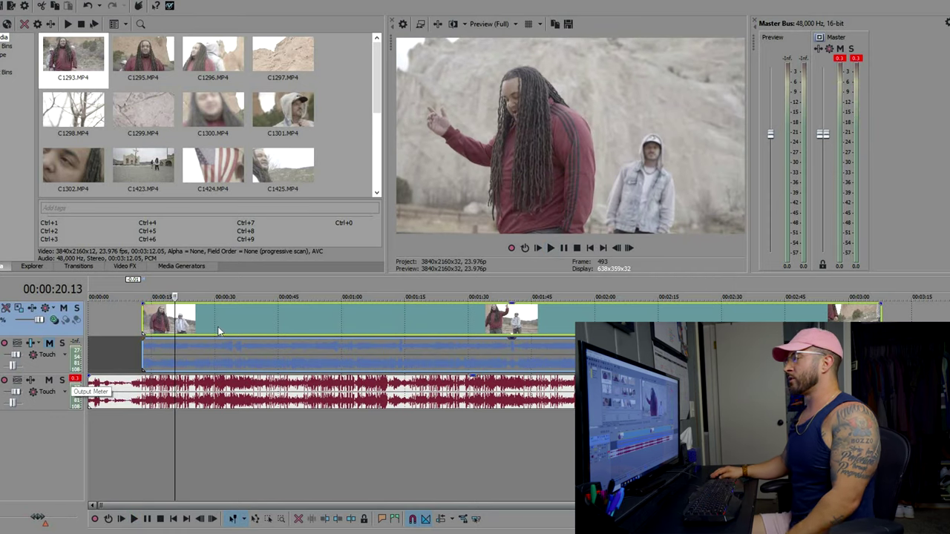
- Check the sync of the video with the song at 00:01:11.06 and again at about 2 minutes 23 seconds
click(389, 319)
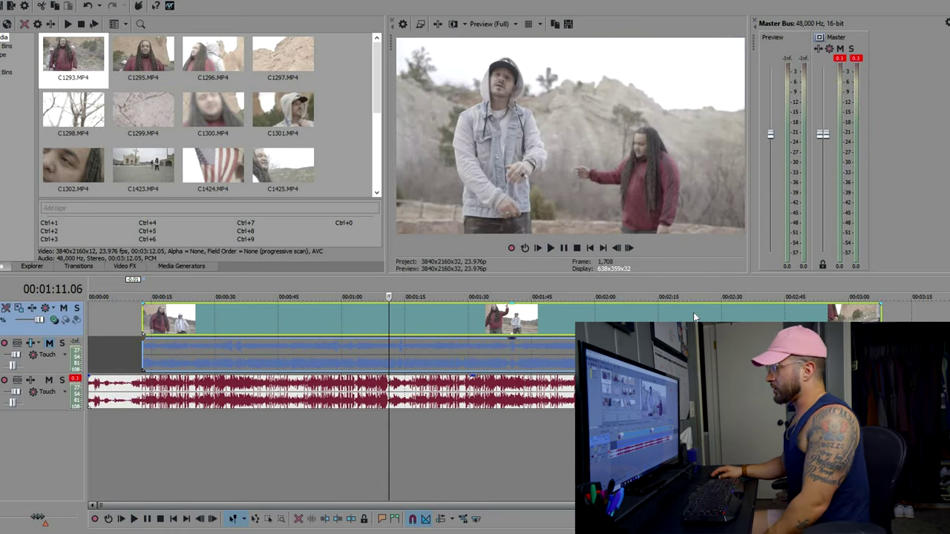
click(693, 312)
key(space)
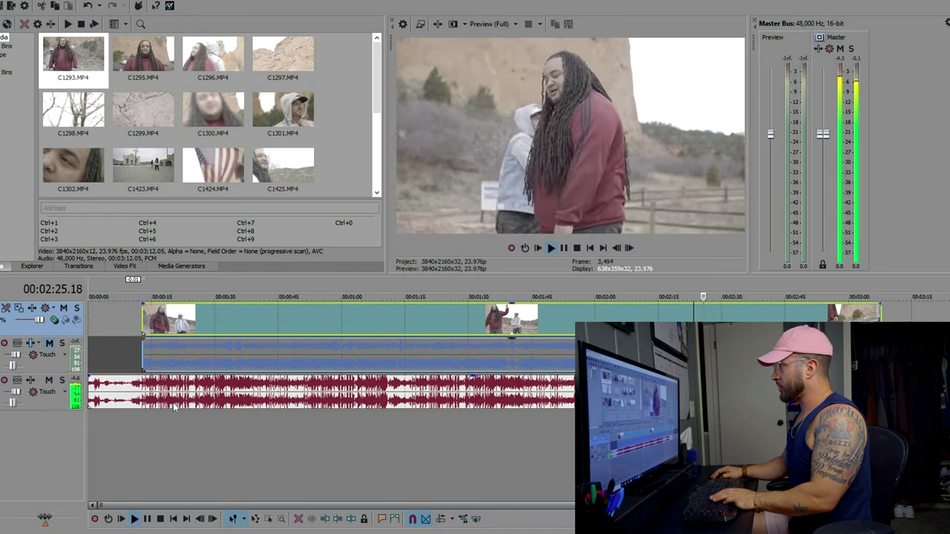
key(space)
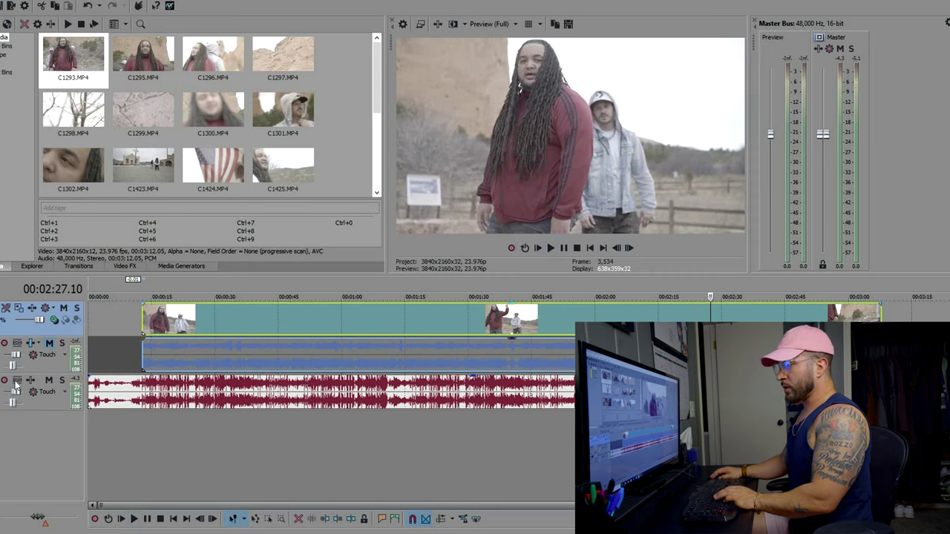
- Delete the audio track that holds the C1293.MP4 camera sound
click(200, 315)
scroll(200, 314, up, 2)
right_click(41, 363)
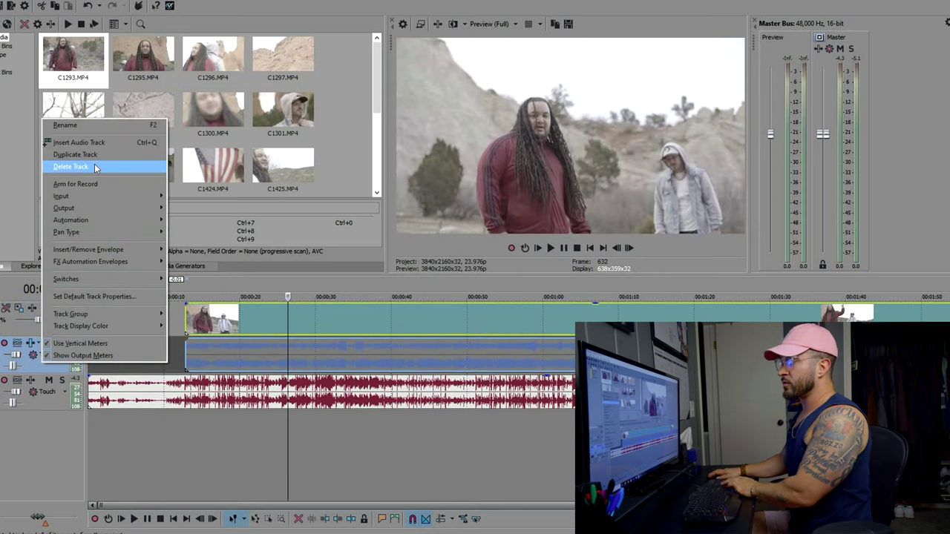
click(95, 167)
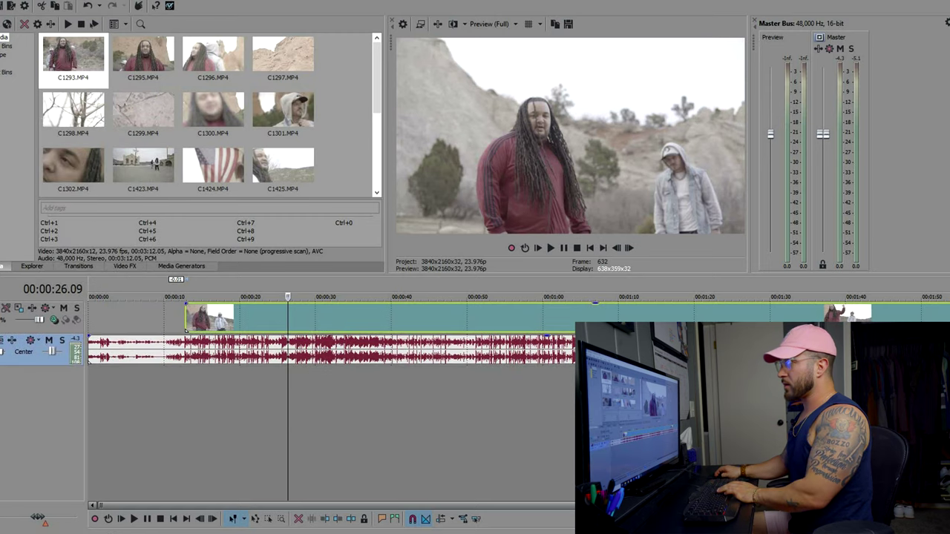
- Place C1295.MP4 on new tracks at about 19 seconds and move the muted C1293.MP4 video track above them
click(139, 58)
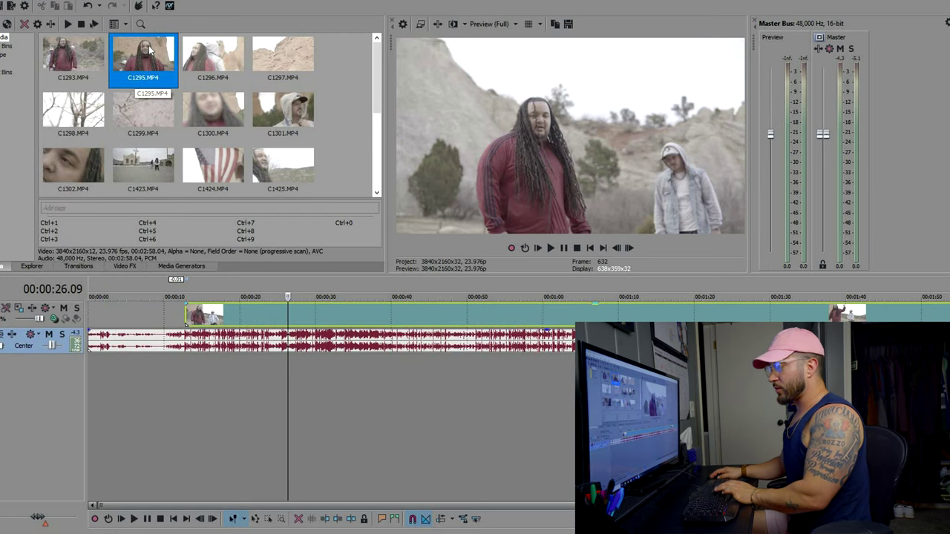
drag(239, 297, 239, 297)
click(239, 315)
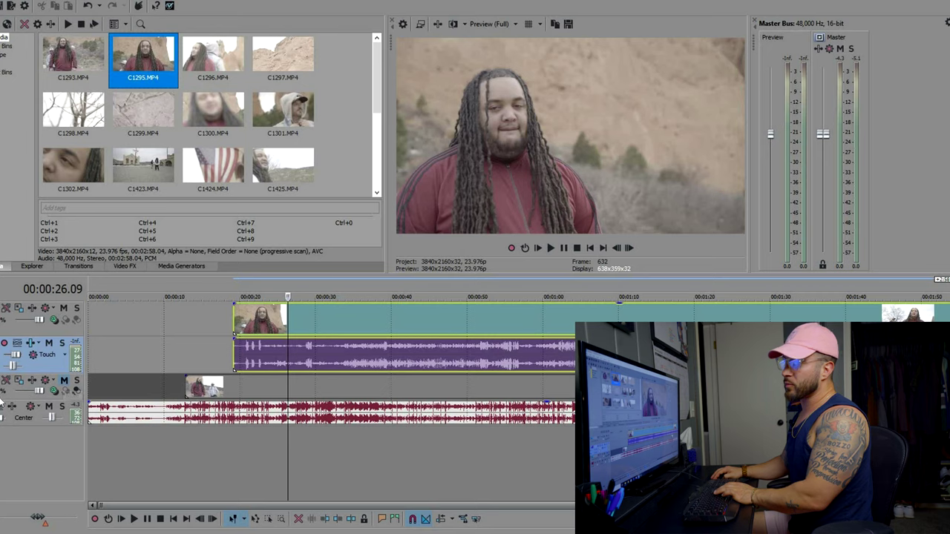
drag(10, 381, 10, 304)
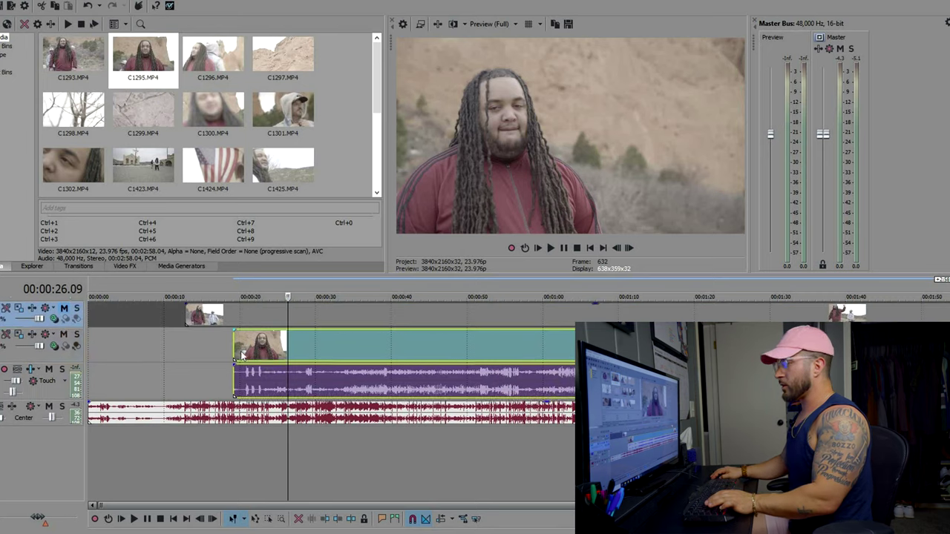
- Mute the song track and skim the C1295.MP4 clip from about 21 to 29 seconds
click(257, 344)
click(241, 346)
scroll(541, 350, up, 2)
click(405, 347)
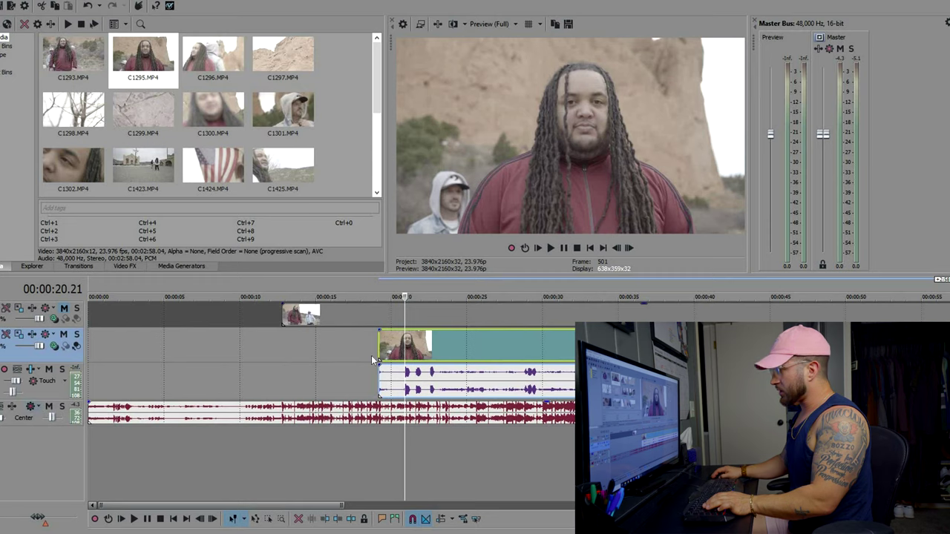
click(49, 406)
click(417, 346)
scroll(417, 346, up, 3)
click(579, 348)
scroll(579, 348, down, 2)
click(660, 349)
scroll(660, 349, down, 2)
scroll(573, 368, up, 3)
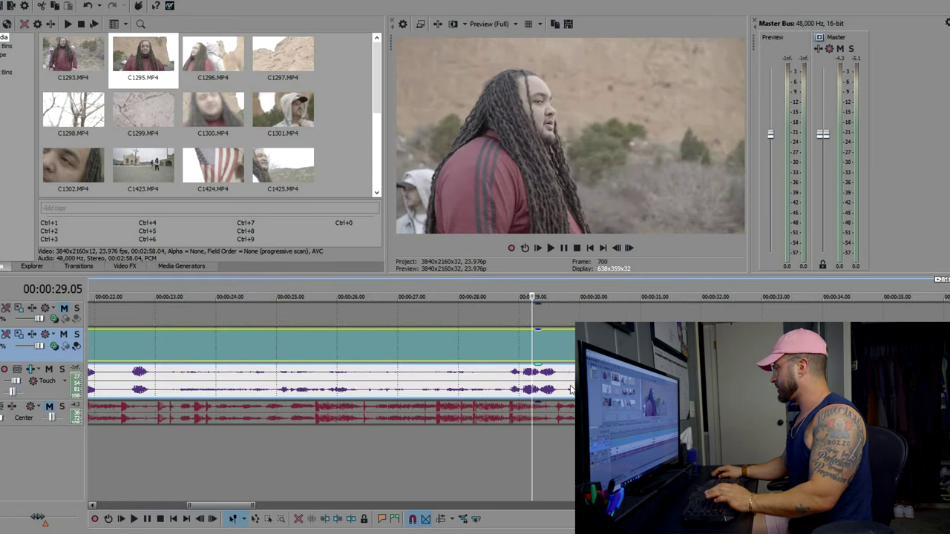
- Play the C1295.MP4 camera audio onward from about 29 seconds and split the clip with its audio at 00:00:36.05
key(space)
scroll(420, 431, down, 3)
scroll(420, 431, up, 3)
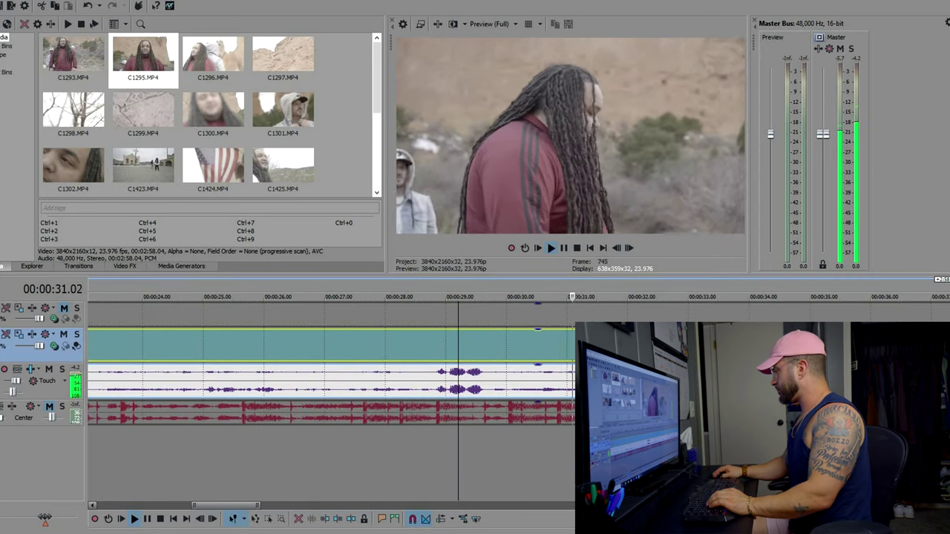
click(655, 445)
scroll(655, 446, up, 3)
scroll(655, 445, down, 2)
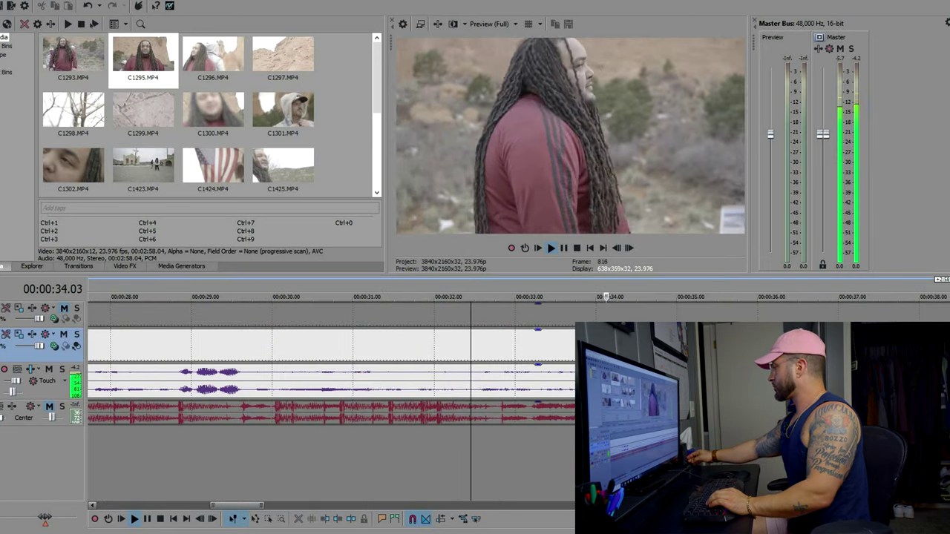
scroll(331, 393, down, 2)
scroll(591, 393, up, 3)
key(space)
click(590, 392)
scroll(528, 390, up, 3)
key(s)
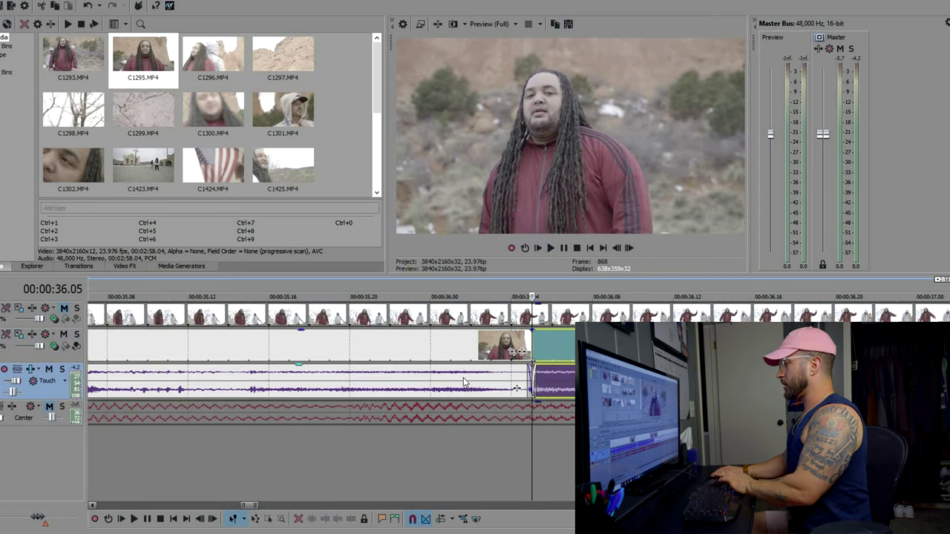
- Delete the part of the C1295.MP4 clip and its camera audio that lies before the split at 00:00:36.05
click(439, 386)
scroll(401, 397, down, 4)
key(Delete)
scroll(312, 401, down, 3)
- Unmute the song track and move the trimmed C1295.MP4 clip with its audio to start with C1293.MP4 at 00:00:12.19
click(142, 382)
scroll(139, 382, up, 2)
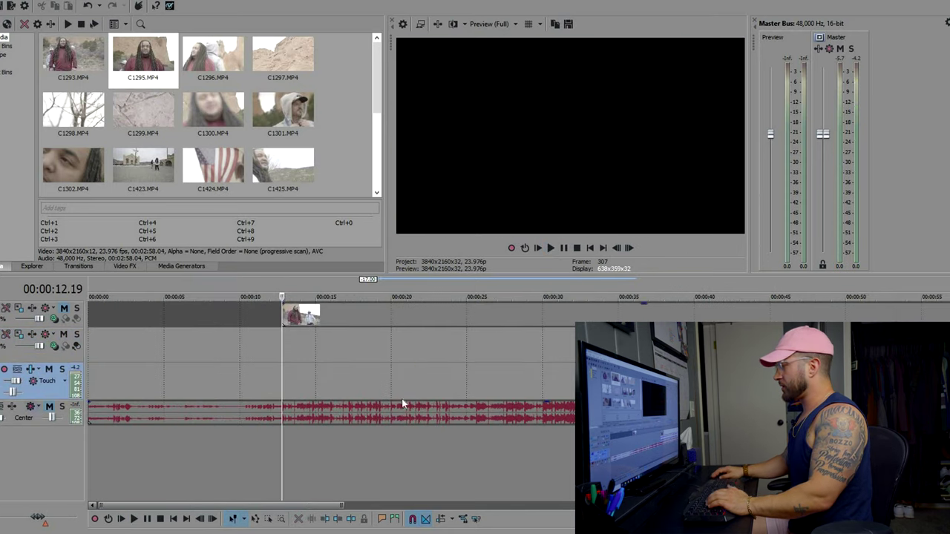
click(49, 407)
key(space)
key(space)
drag(645, 351, 292, 351)
click(292, 350)
scroll(556, 355, up, 5)
click(432, 352)
scroll(561, 357, up, 3)
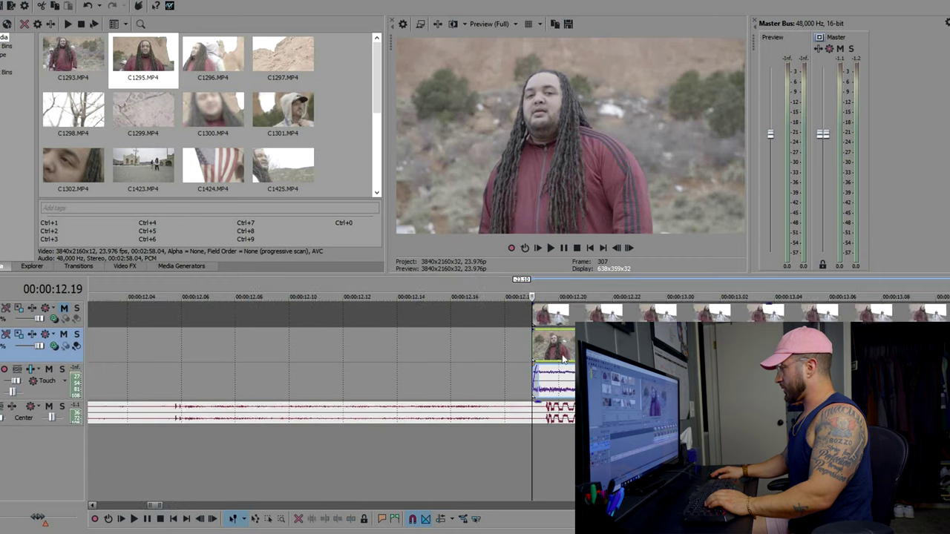
- Play the C1295.MP4 take against the song from 00:00:12.19 and shift its start one frame later
key(space)
scroll(563, 361, down, 5)
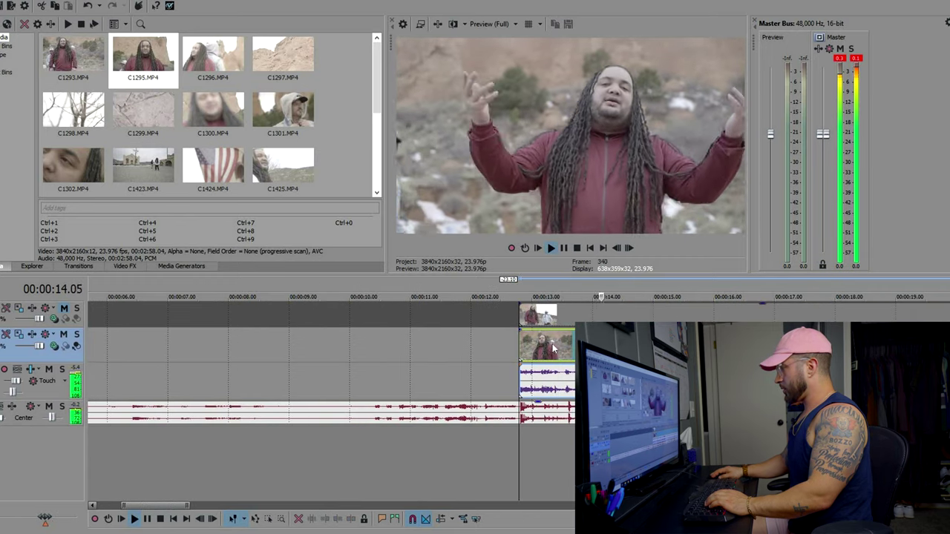
scroll(481, 350, up, 5)
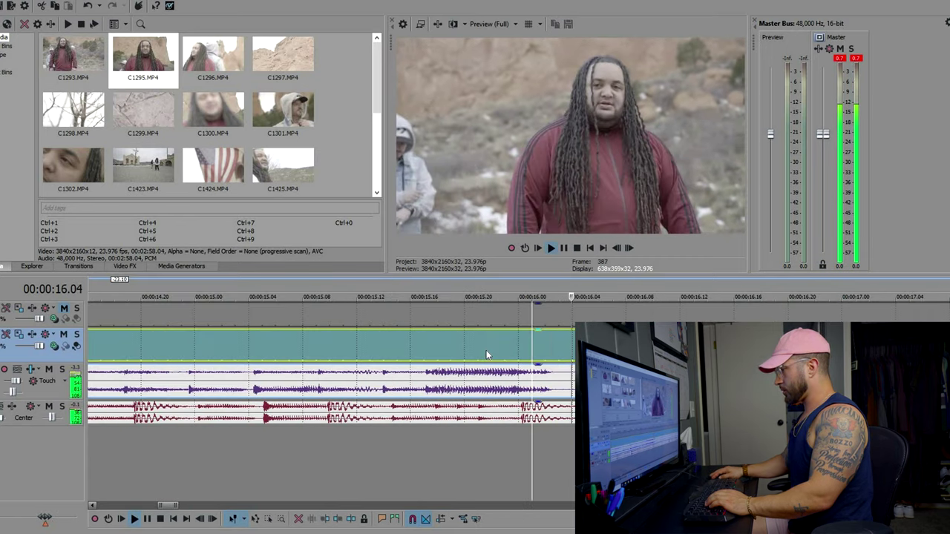
scroll(500, 350, down, 5)
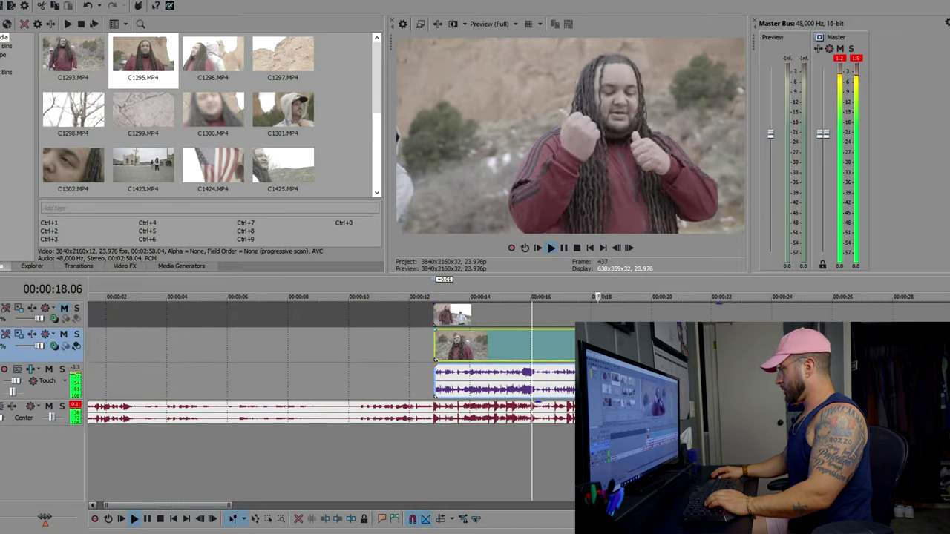
scroll(195, 374, down, 3)
key(space)
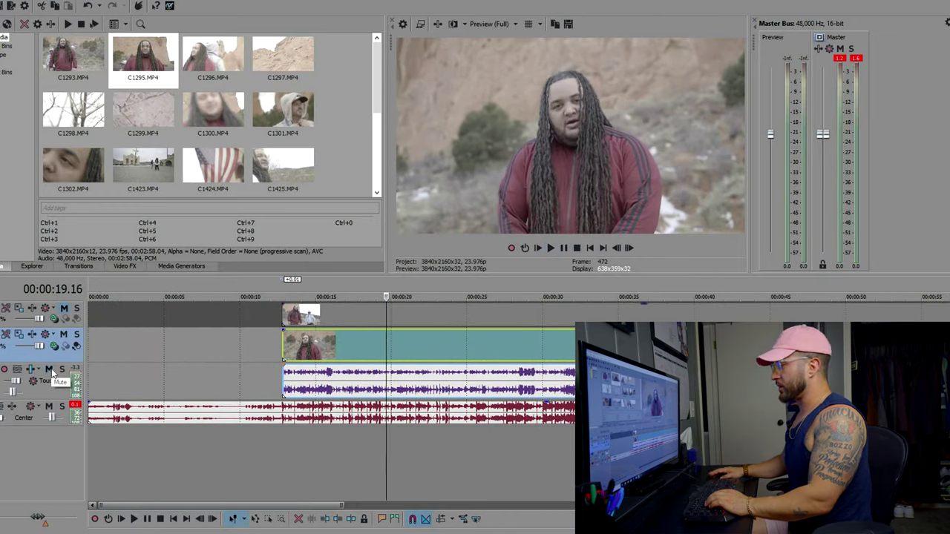
- Mute the C1295.MP4 camera audio and play the take with only the song from about 19 to 26 seconds
click(418, 371)
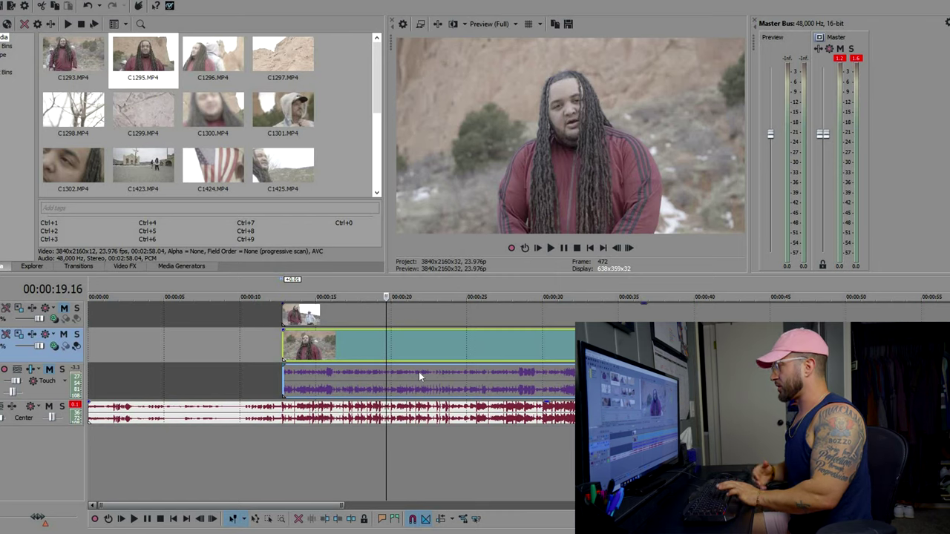
key(space)
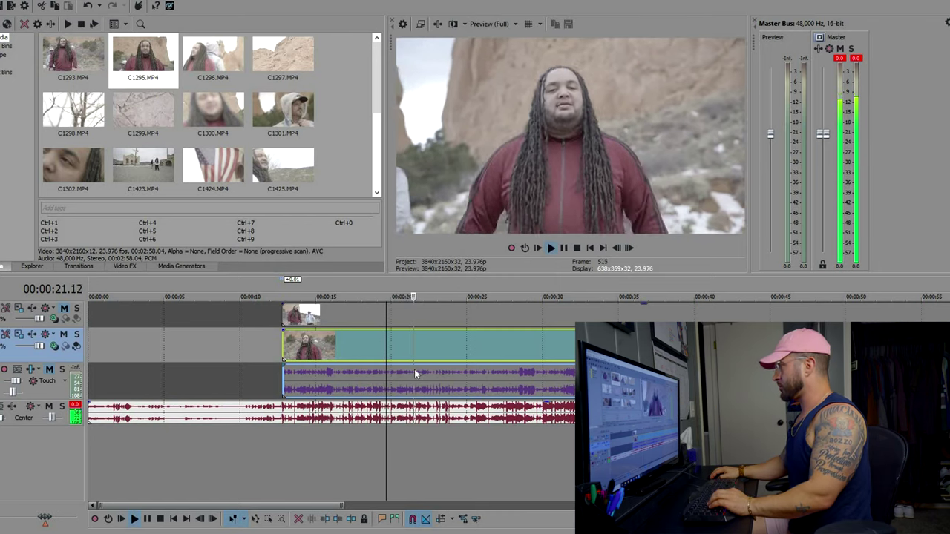
scroll(460, 343, up, 5)
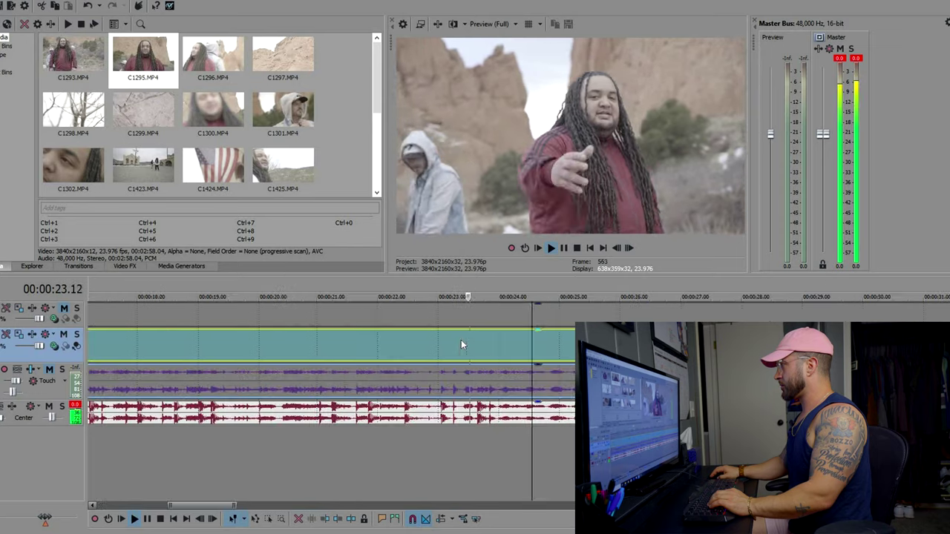
scroll(461, 340, down, 5)
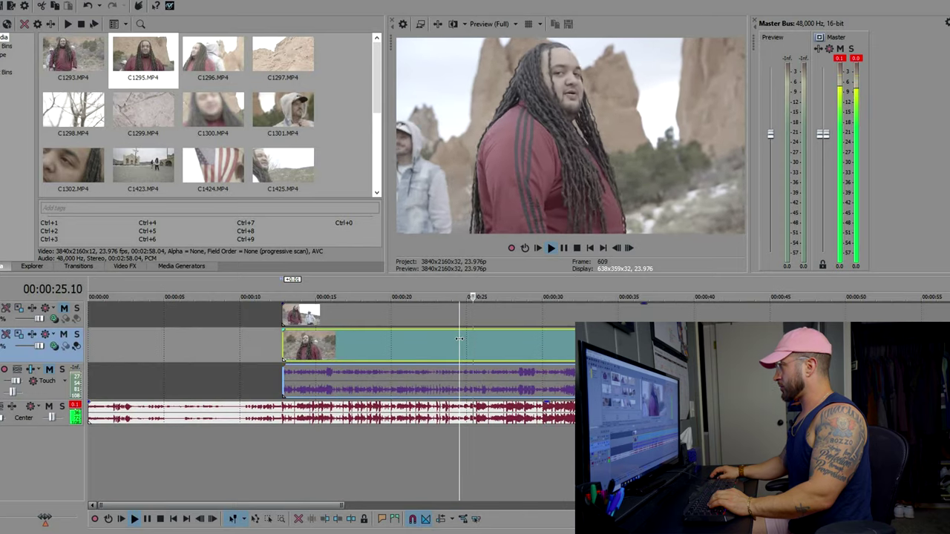
key(Return)
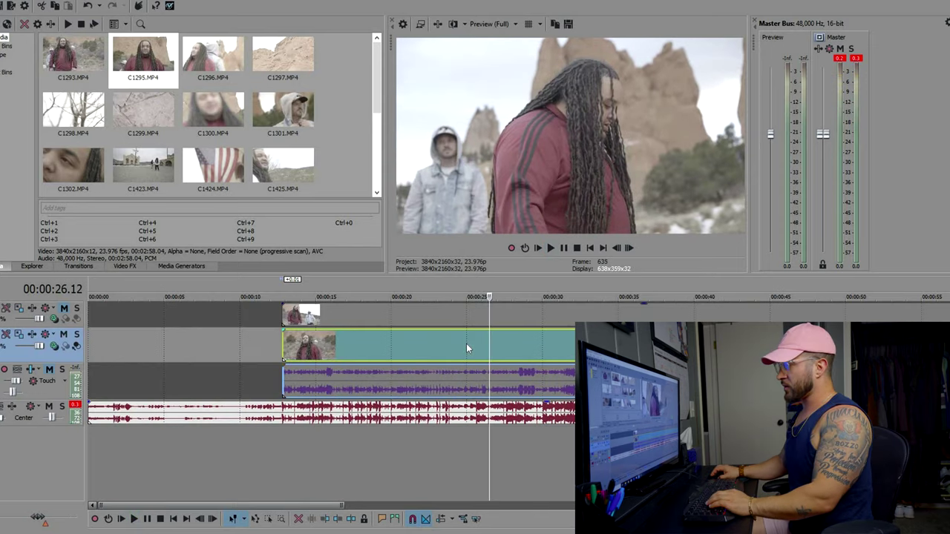
click(466, 344)
scroll(184, 371, down, 4)
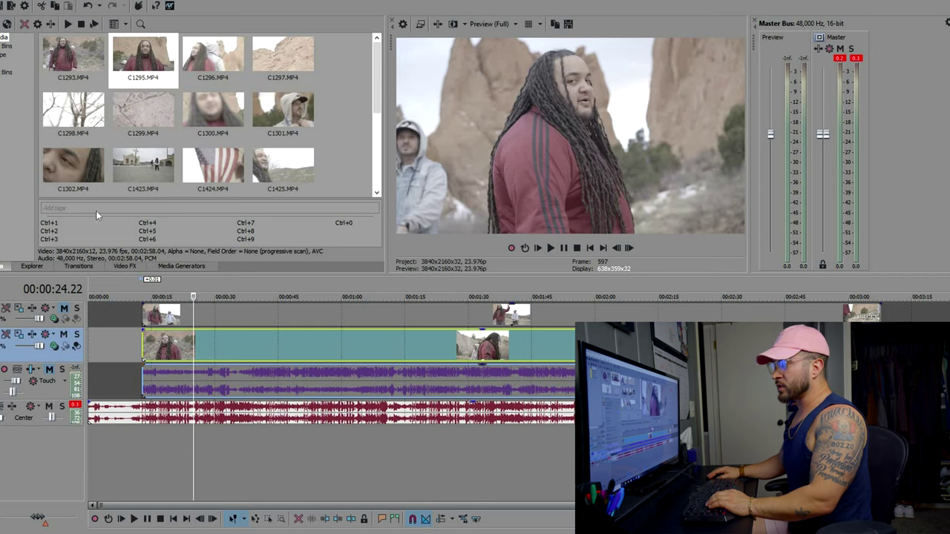
- Delete the C1295.MP4 camera audio track and align the start of C1293.MP4 with C1295.MP4 at 00:00:12.20
right_click(50, 388)
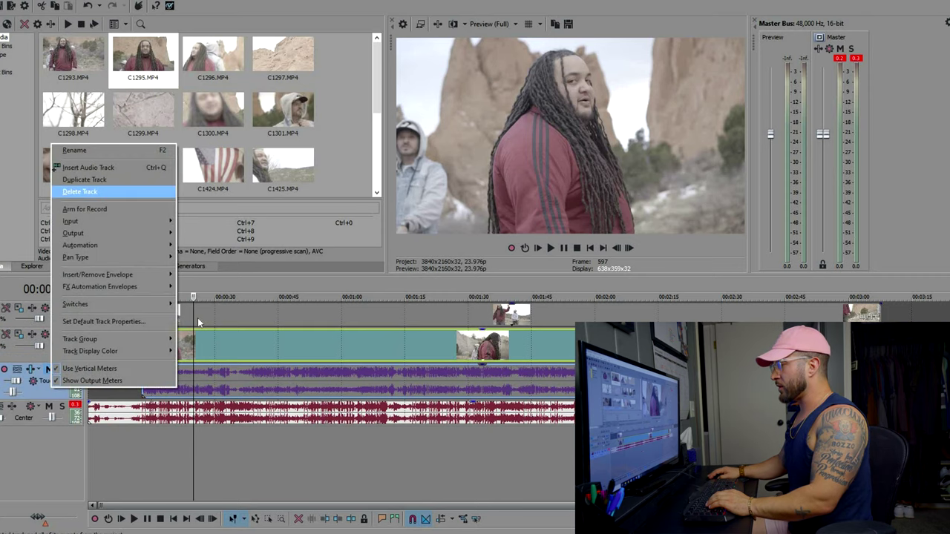
click(101, 193)
click(143, 343)
scroll(143, 343, up, 5)
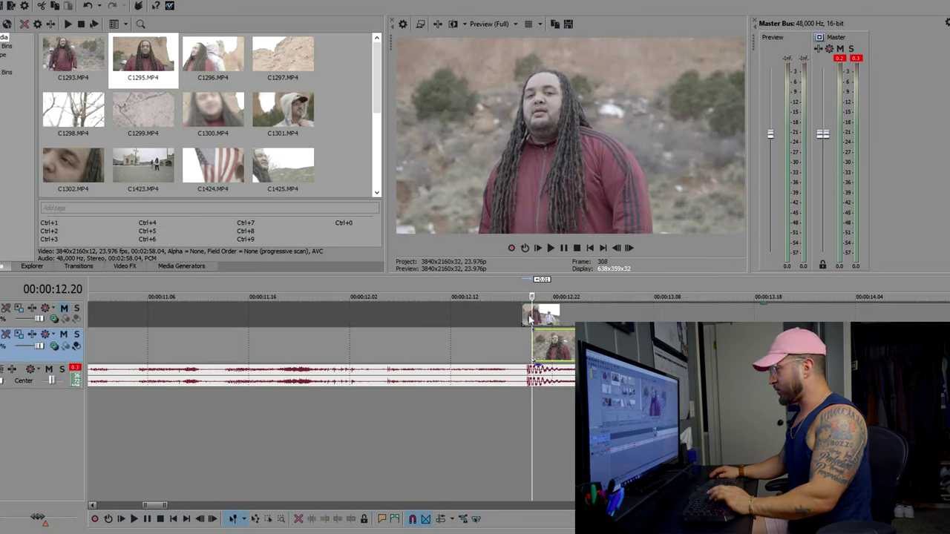
scroll(513, 318, up, 4)
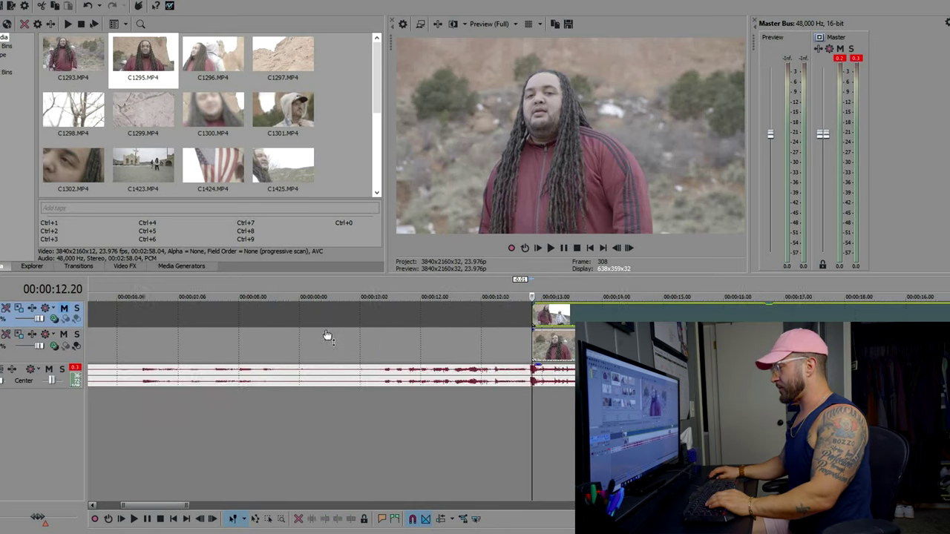
scroll(329, 334, down, 4)
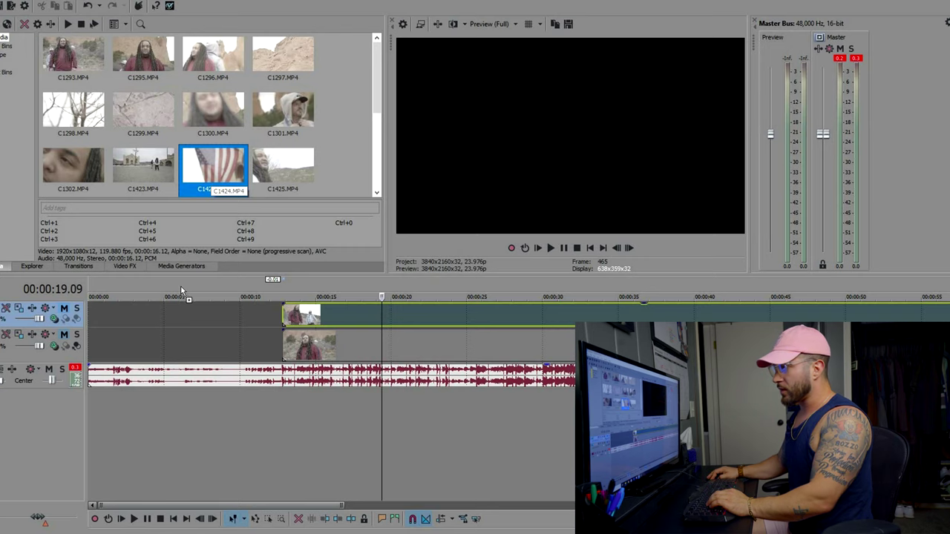
- Place the C1424.MP4 flag clip on new tracks above the performance takes, starting at the beginning of the timeline
drag(181, 291, 177, 292)
drag(225, 315, 141, 313)
key(u)
click(147, 327)
scroll(146, 326, up, 5)
click(303, 332)
scroll(303, 332, down, 6)
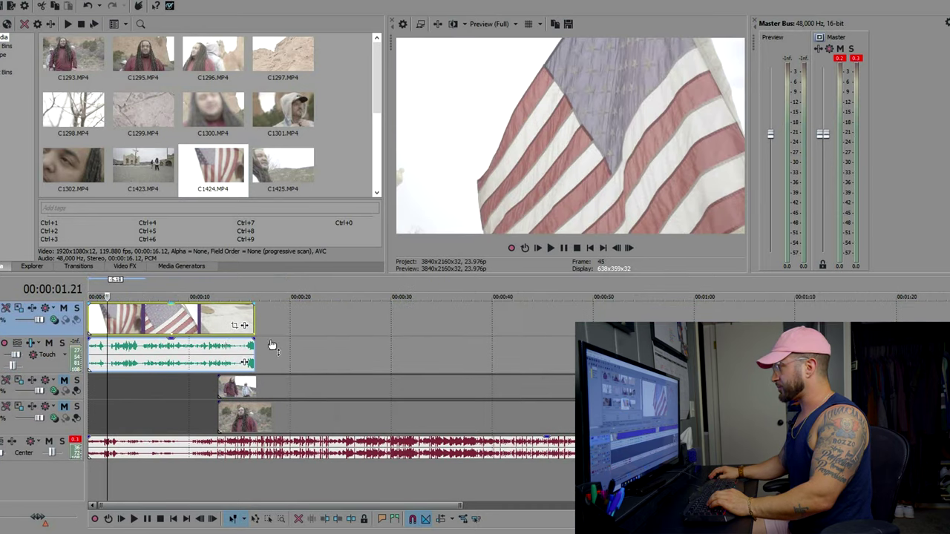
- Play through the C1424.MP4 flag clip and trim its start to about 9 seconds on the timeline
click(145, 325)
scroll(145, 326, up, 5)
key(space)
scroll(242, 349, down, 5)
scroll(307, 331, up, 5)
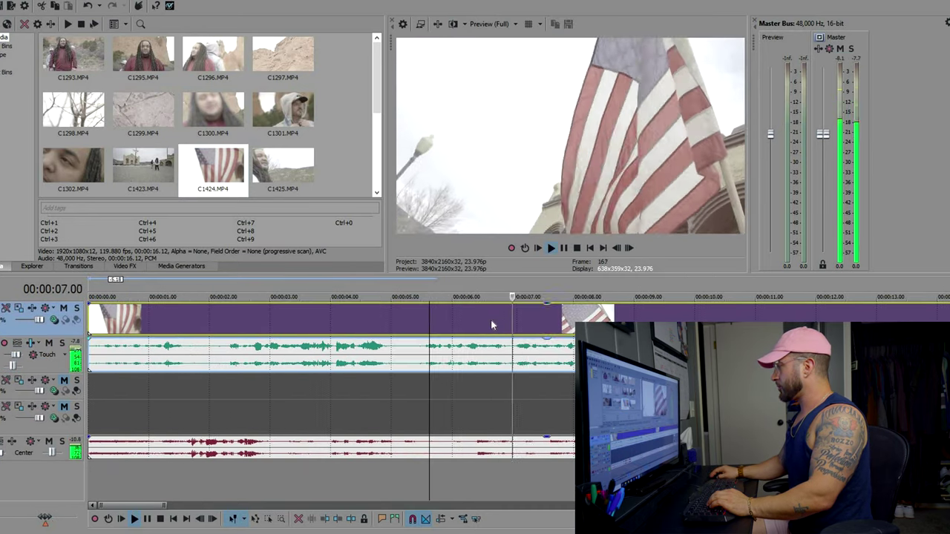
scroll(479, 324, down, 3)
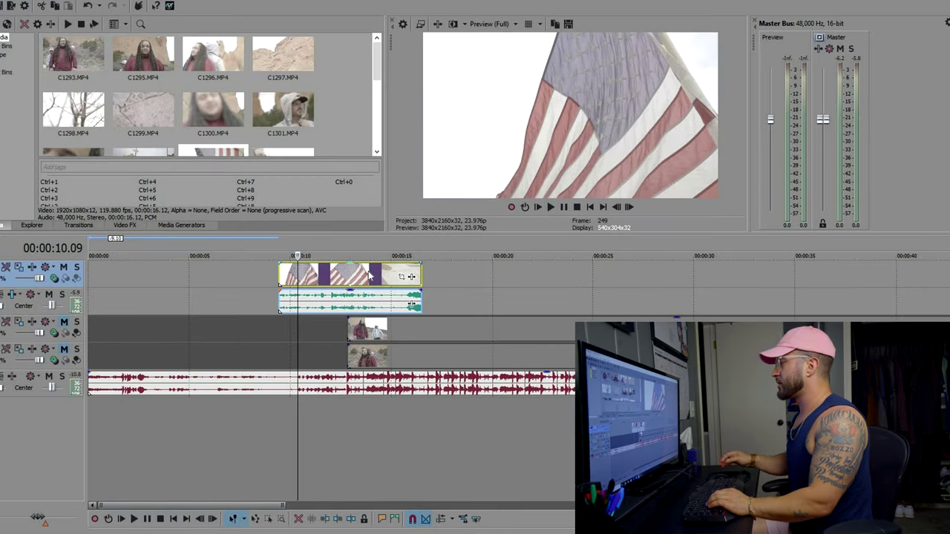
- Skim the trimmed C1424.MP4 flag clip from about 10 to 12 seconds and remove it from the timeline
click(299, 278)
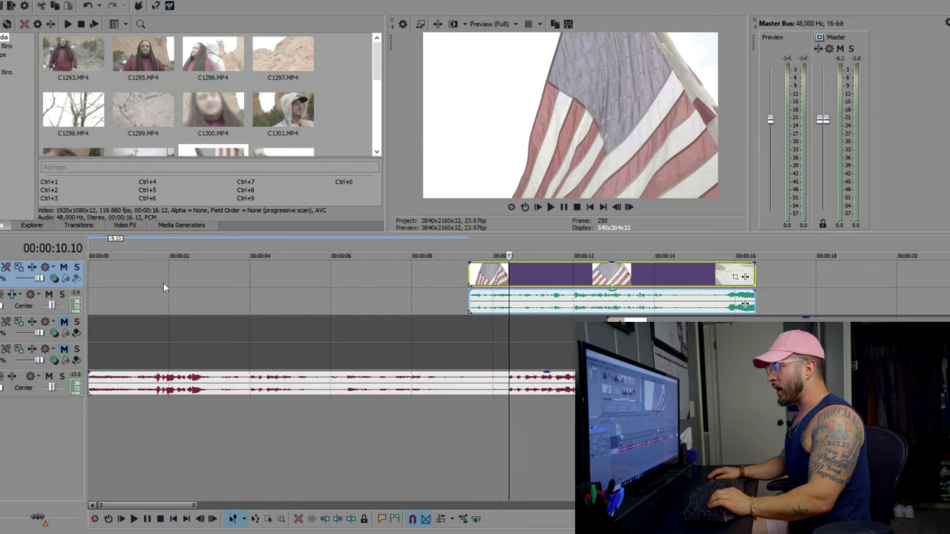
scroll(337, 286, down, 5)
click(153, 277)
scroll(475, 281, up, 5)
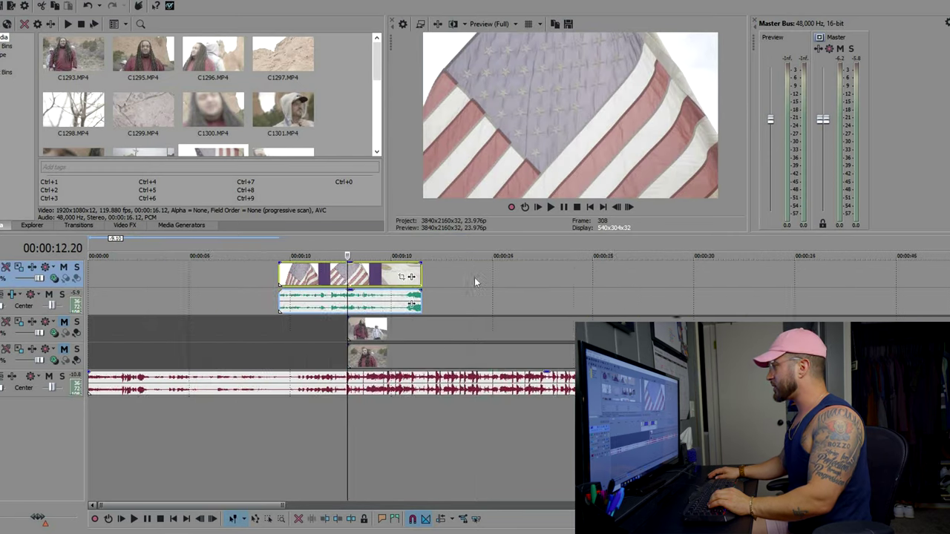
click(471, 278)
scroll(292, 291, down, 3)
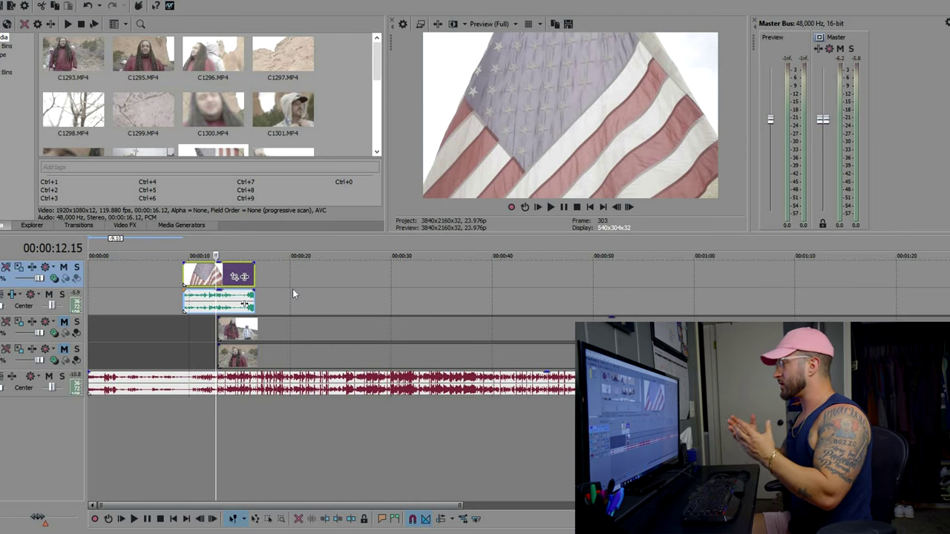
scroll(292, 291, up, 5)
- Place the DJI_0009.MP4 drone clip on a new top video track at the timeline start and return the cursor to 00:00:00.00
scroll(289, 289, down, 4)
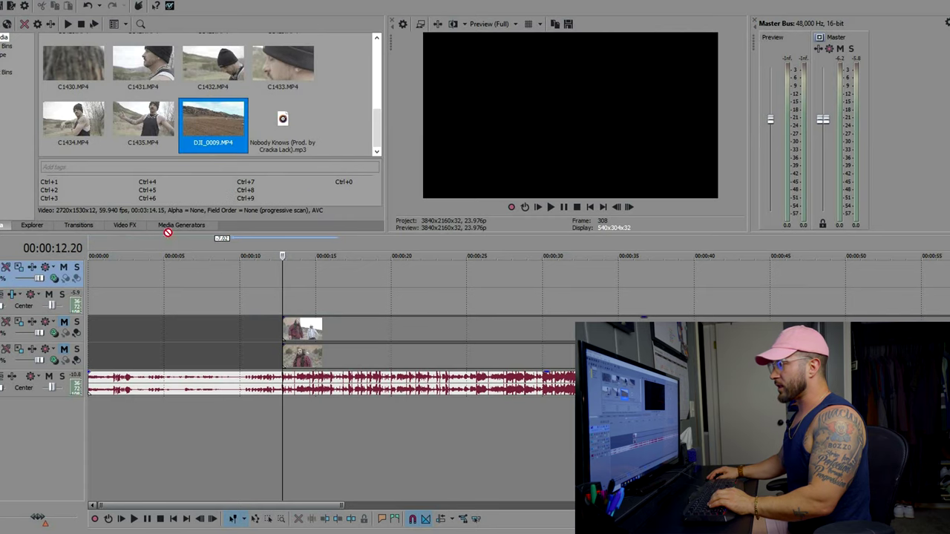
drag(168, 233, 242, 270)
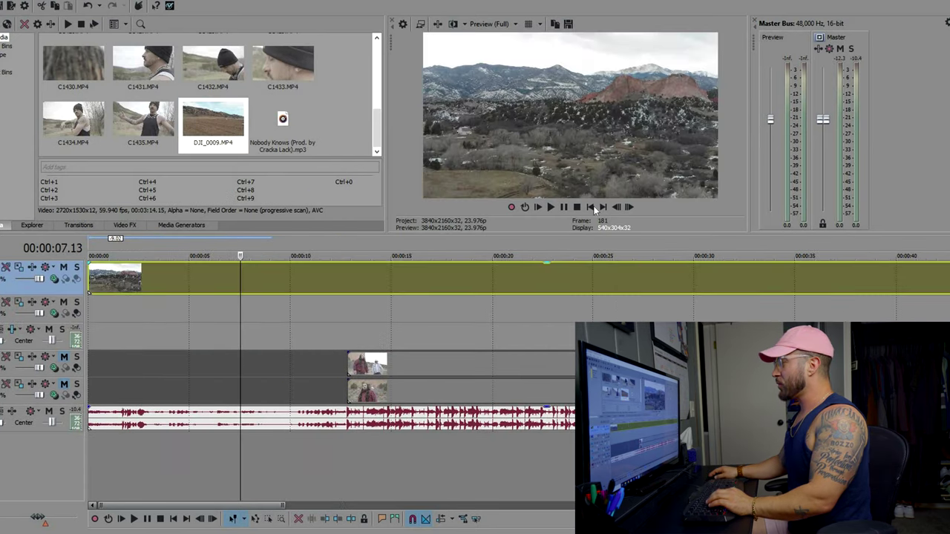
click(592, 208)
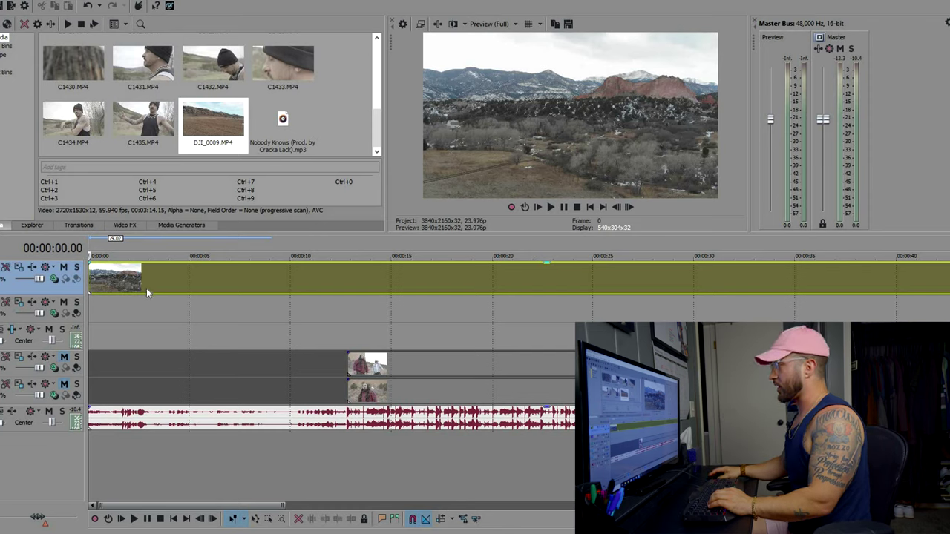
- Skim roughly the first five seconds of the DJI_0009.MP4 drone clip and return to the start of the timeline
click(146, 288)
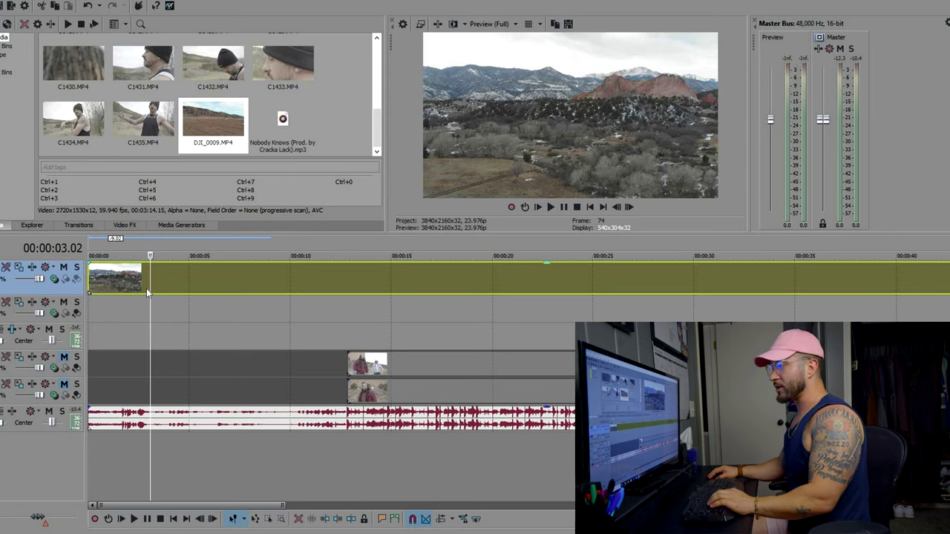
key(Left)
key(Left)
key(Left)
key(Left)
key(Left)
click(195, 285)
key(Up)
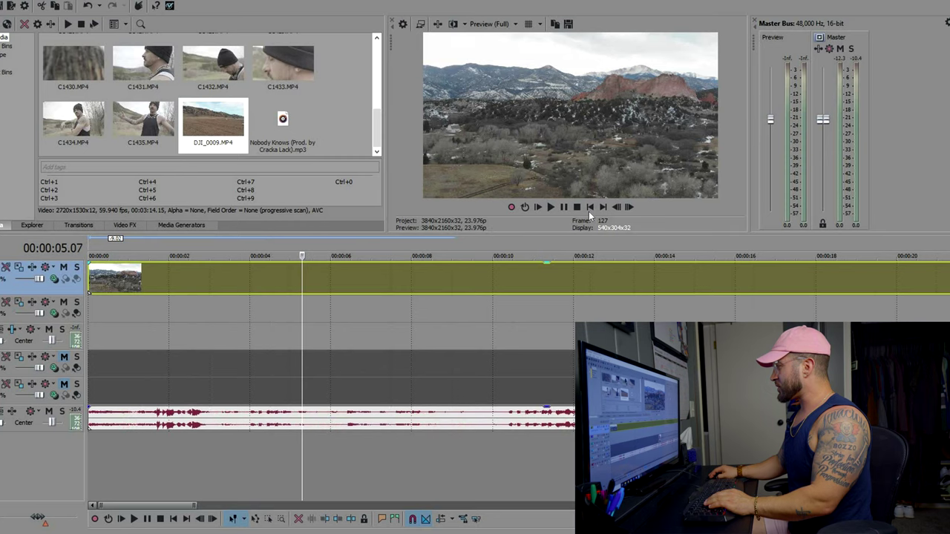
key(w)
scroll(256, 273, down, 3)
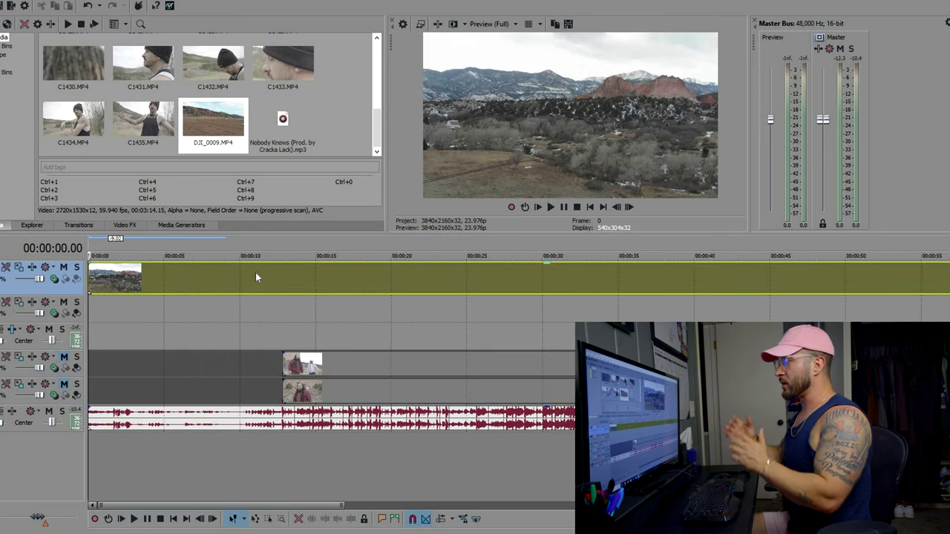
scroll(198, 280, up, 3)
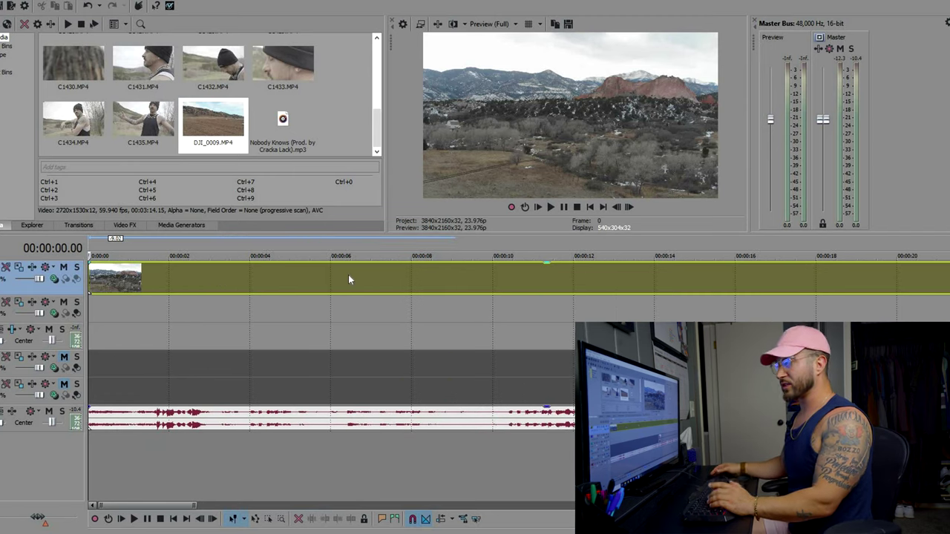
- Preview the DJI_0009.MP4 drone clip from the start and set its playback rate to 0.400 in the event properties
click(322, 274)
key(Home)
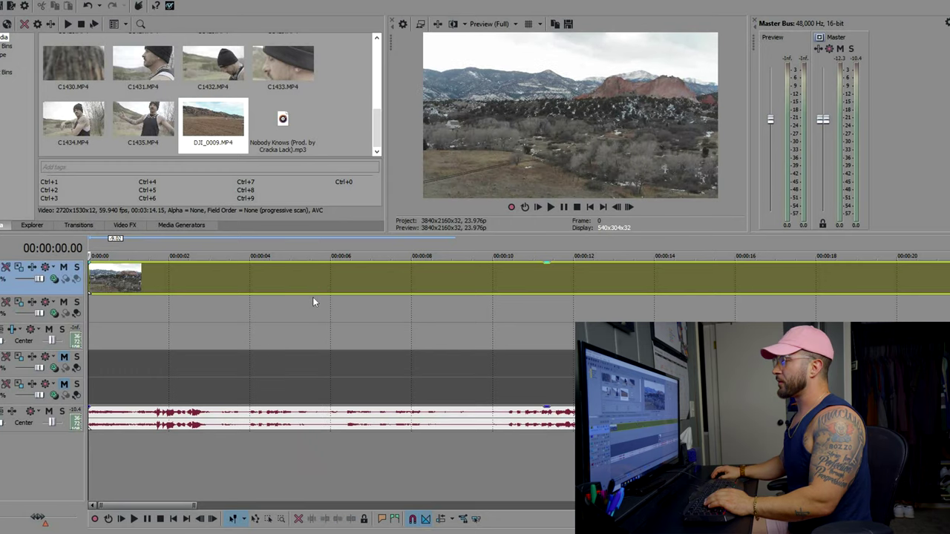
key(space)
right_click(319, 285)
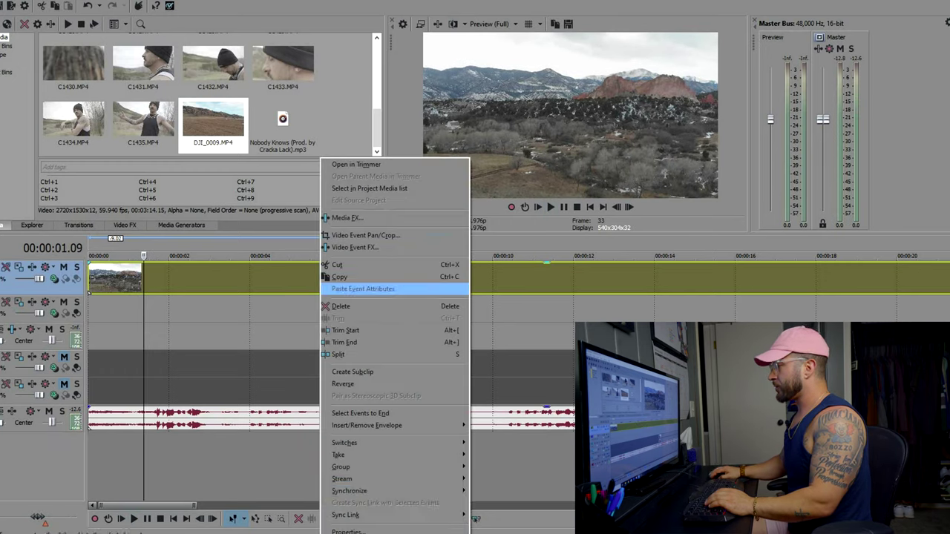
click(363, 531)
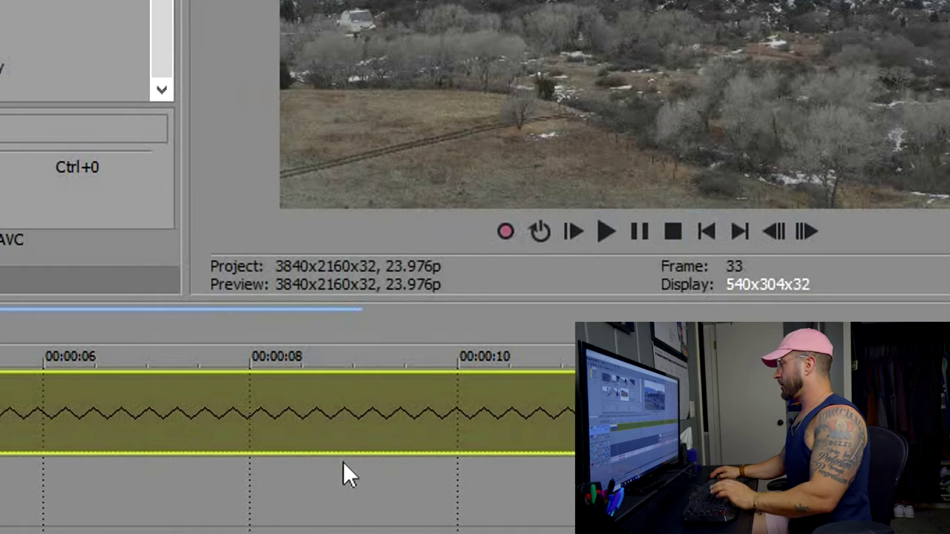
- Check the playback rate of the DJI_0009.MP4 drone clip in its event properties
right_click(397, 282)
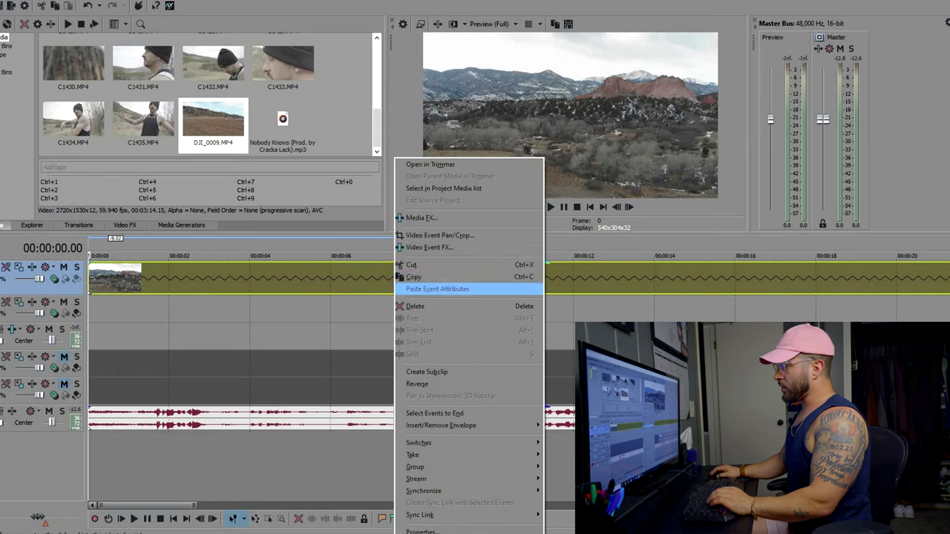
click(423, 532)
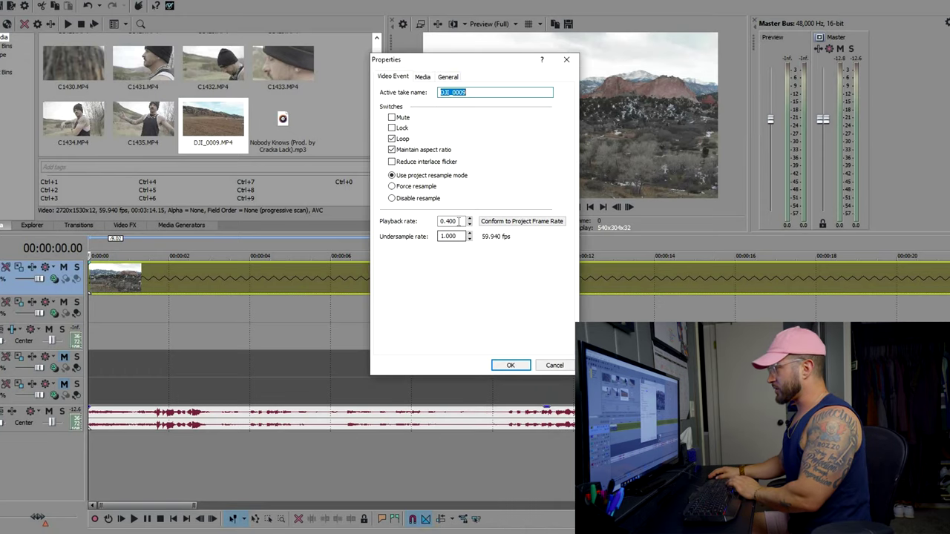
click(458, 222)
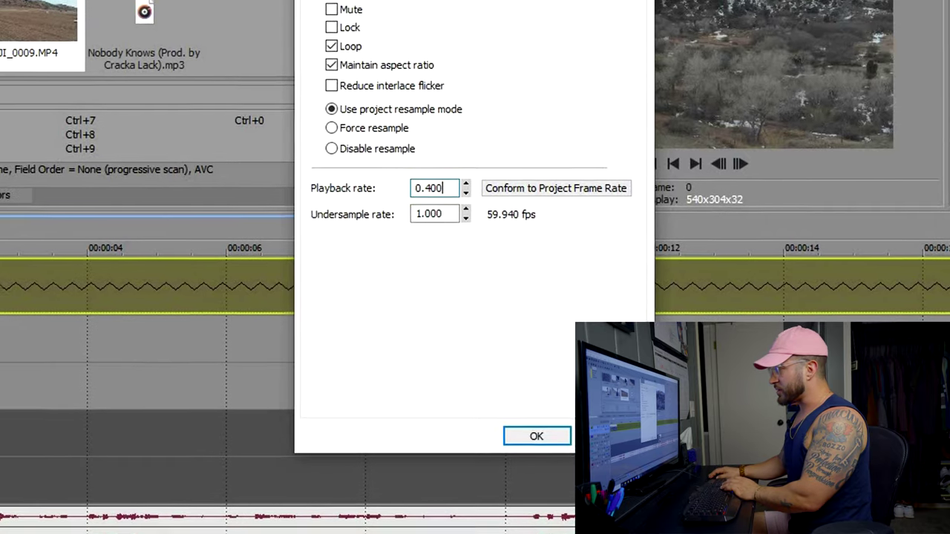
click(550, 366)
click(553, 365)
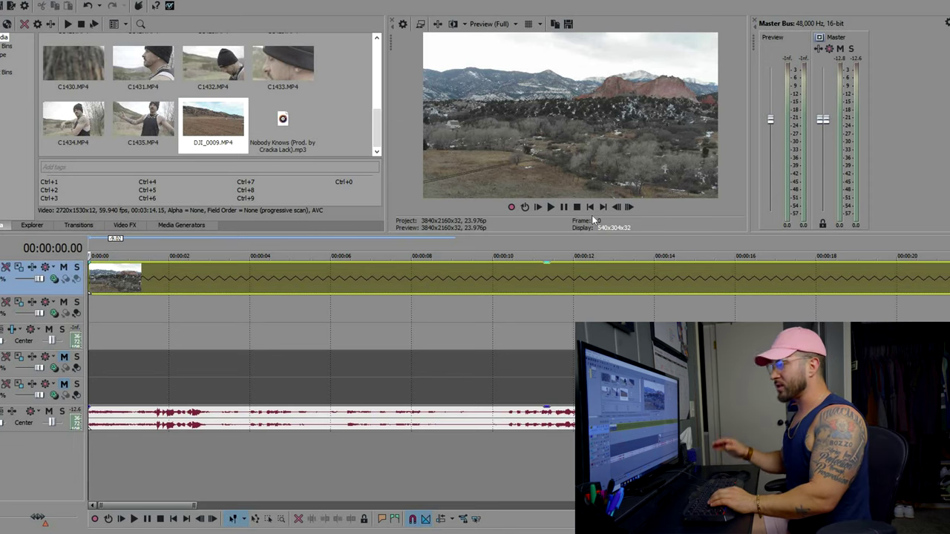
- Play the opening from the start and trim the DJI_0009.MP4 drone clip to end at 00:00:03.07
key(space)
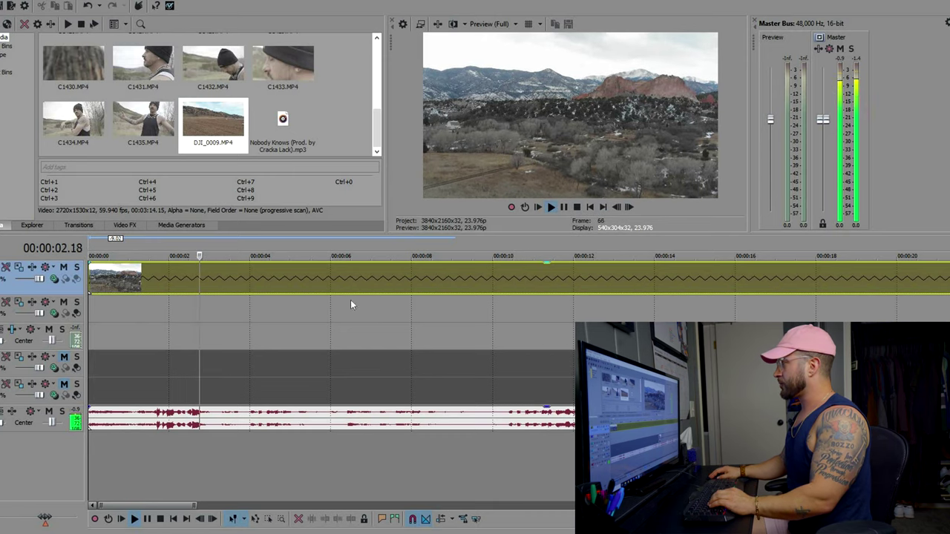
key(Return)
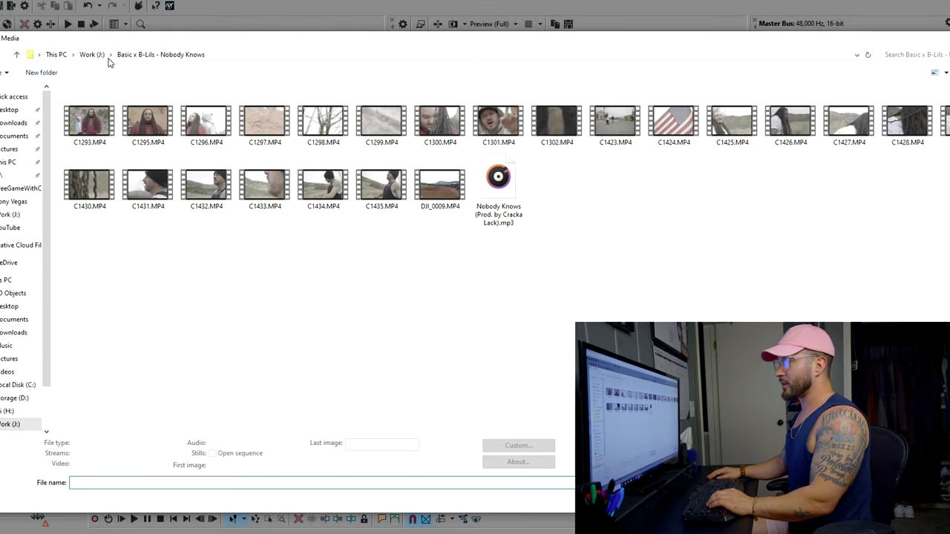
- Import Intro Logo.mp4 and place it on a new top video track at the start of the timeline
key(alt+Up)
click(615, 122)
double_click(615, 122)
drag(147, 229, 135, 273)
drag(199, 275, 151, 274)
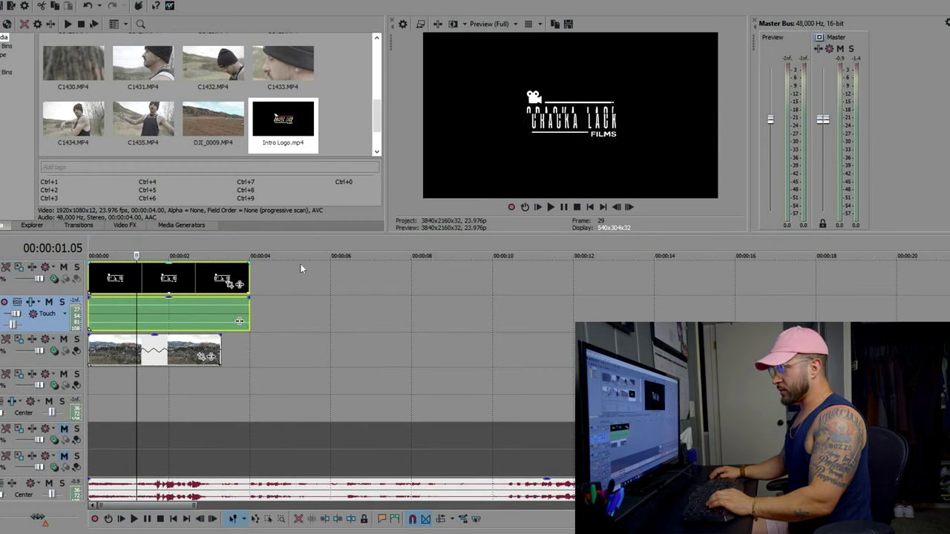
- Solo the intro logo's audio track, play the logo clip from the start, and turn the solo off again
click(590, 207)
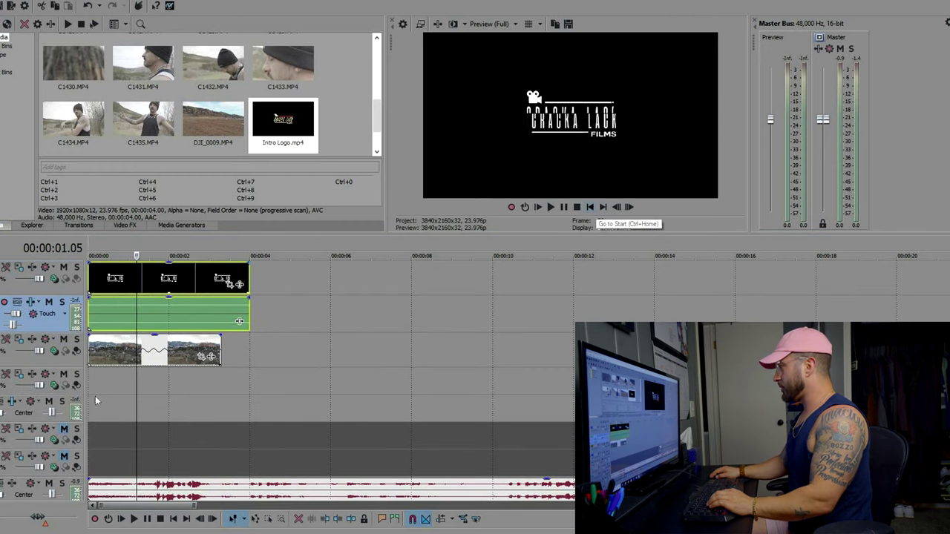
click(63, 302)
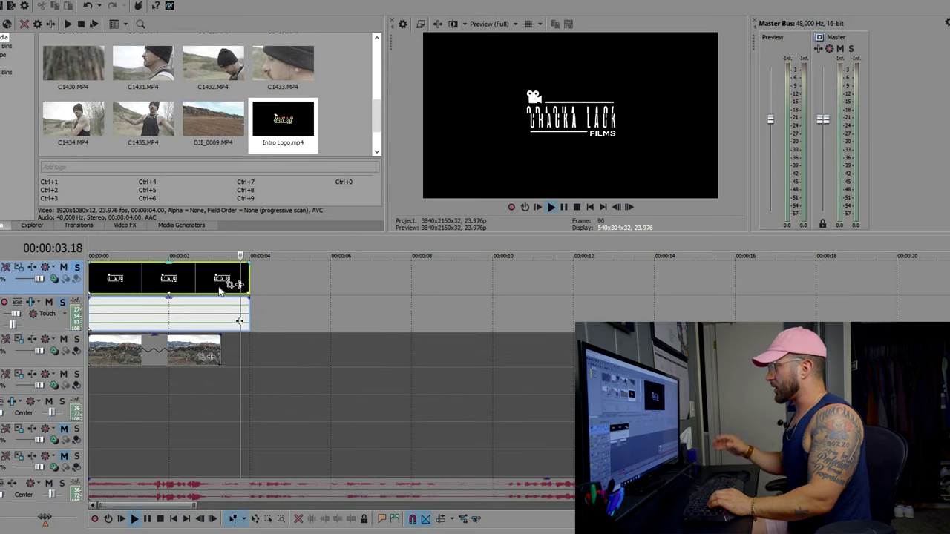
key(Return)
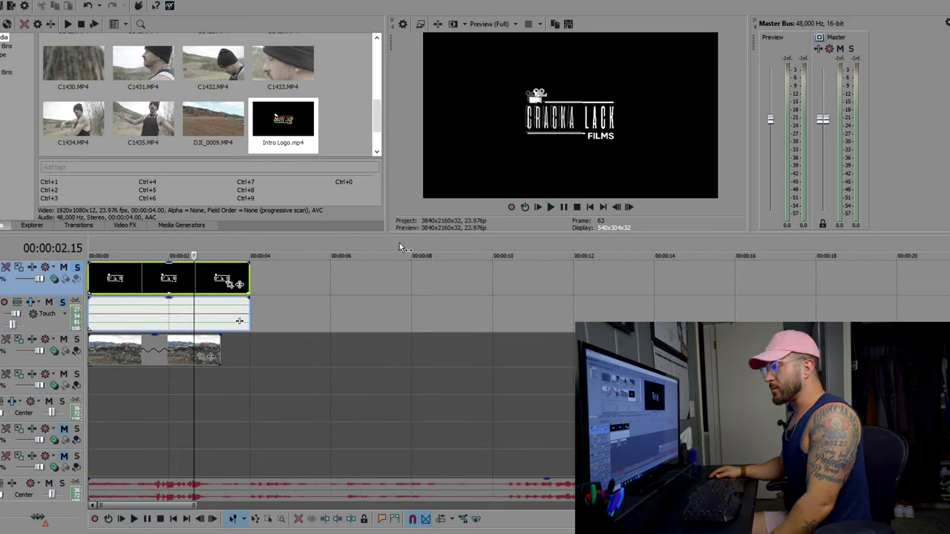
click(255, 271)
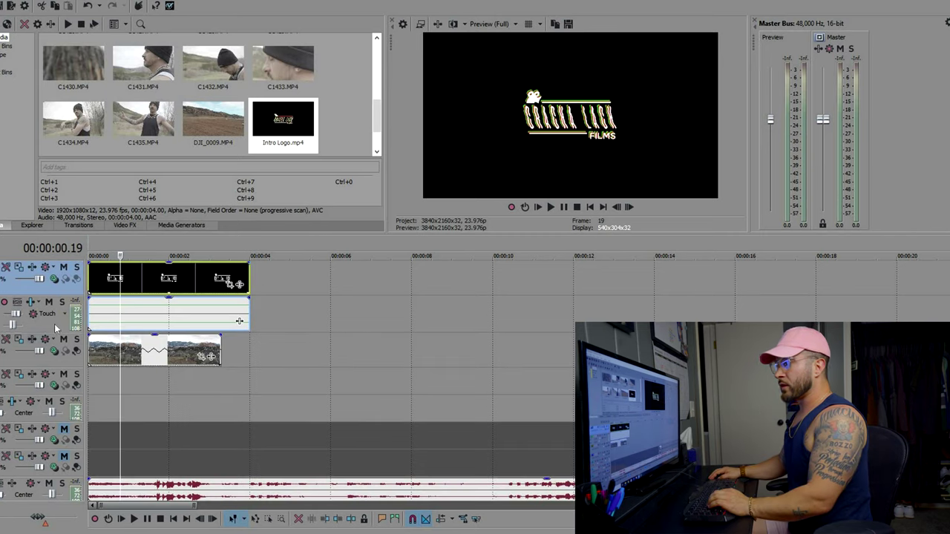
- Delete the intro logo's audio track and play the logo clip against the song from the start
right_click(54, 324)
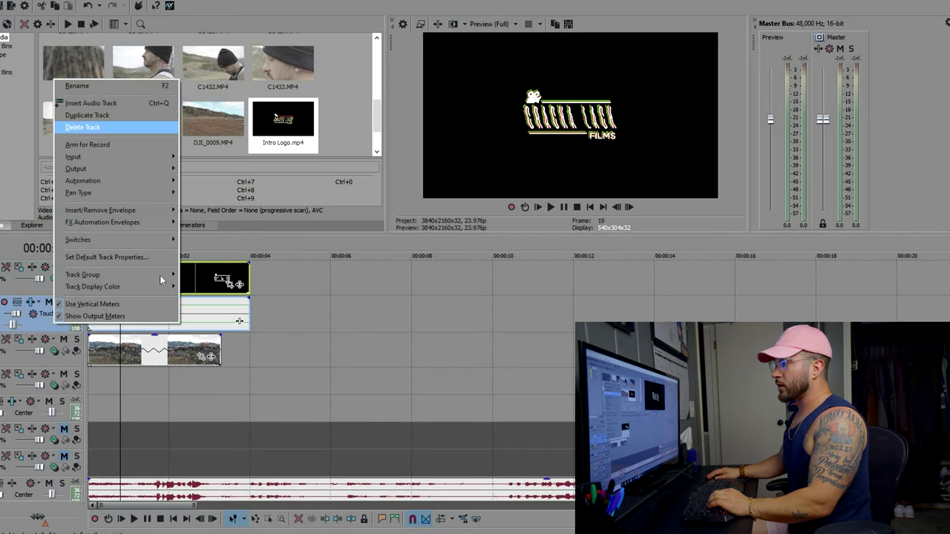
click(82, 127)
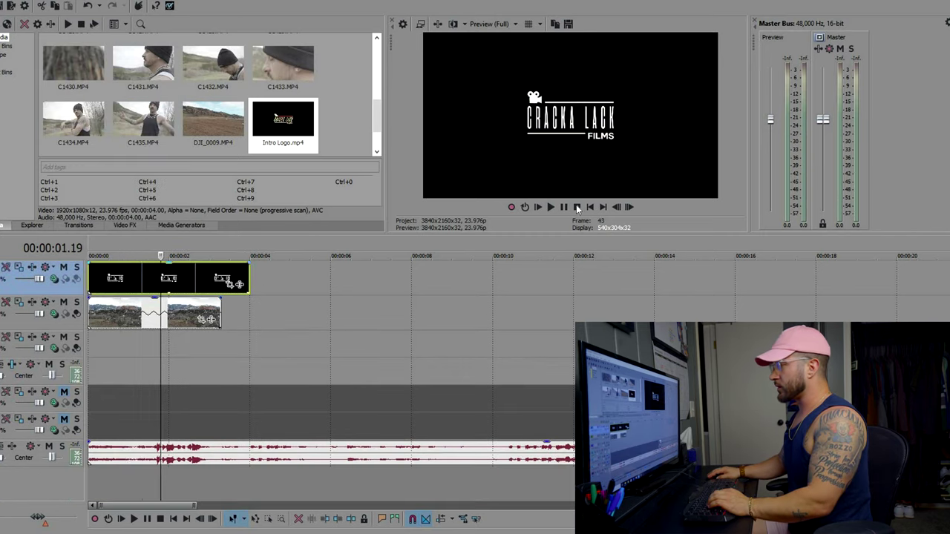
scroll(590, 207, down, 1)
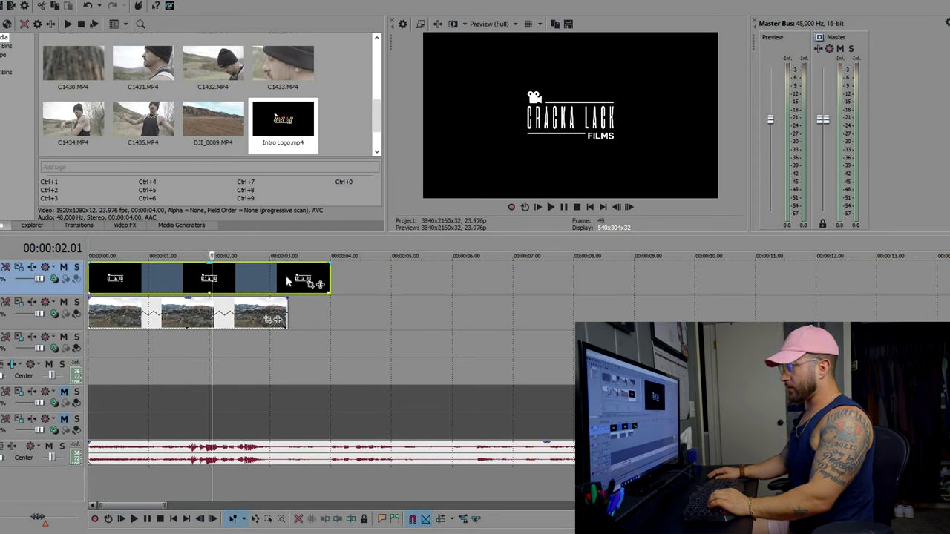
click(288, 276)
key(Home)
key(space)
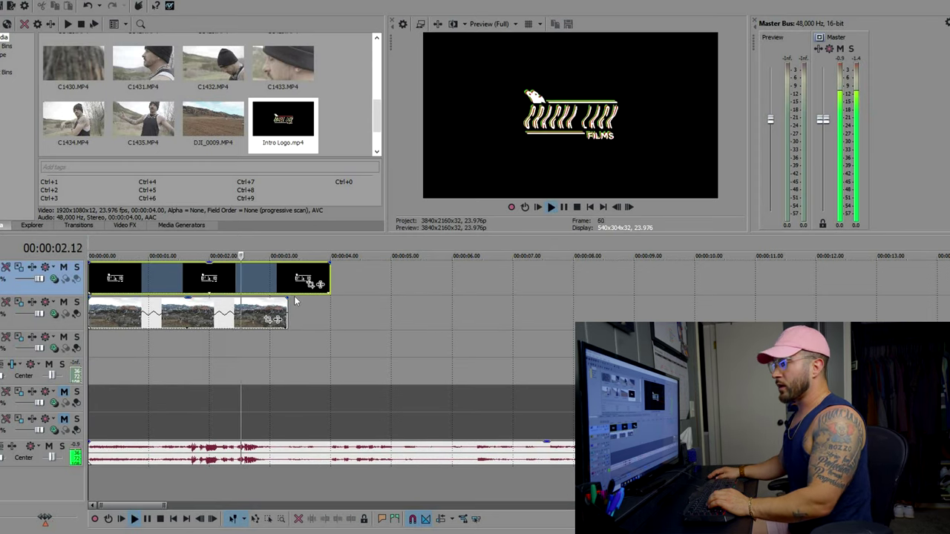
click(166, 292)
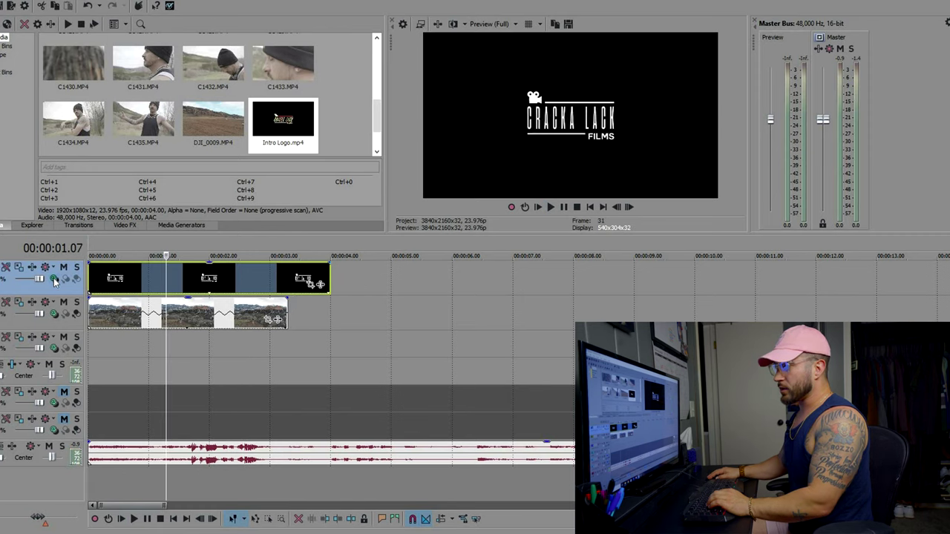
- Set the compositing mode of the intro logo's track to Screen so the logo overlays the drone footage
click(54, 279)
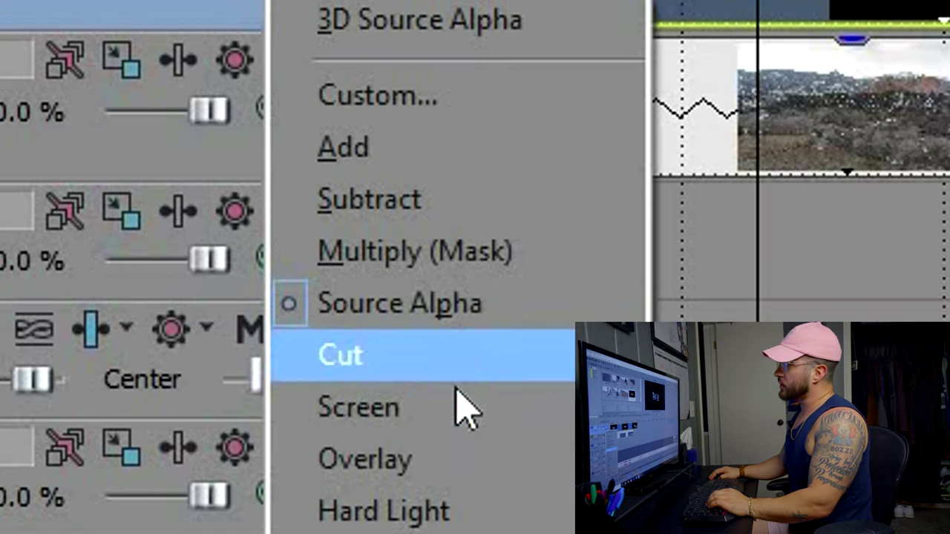
click(75, 382)
click(53, 279)
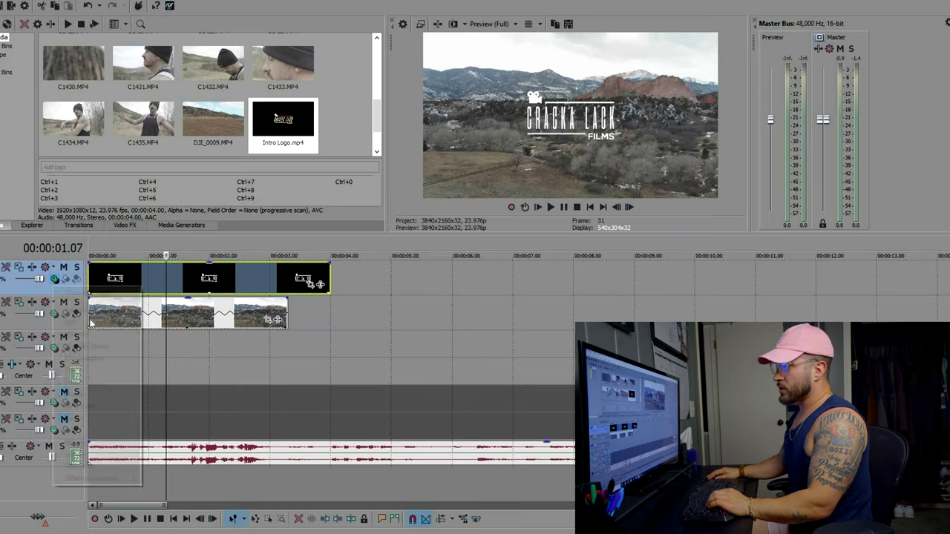
- Split the intro logo clip at the drone clip's end, 00:00:03.07, and delete the remainder
click(577, 208)
click(588, 207)
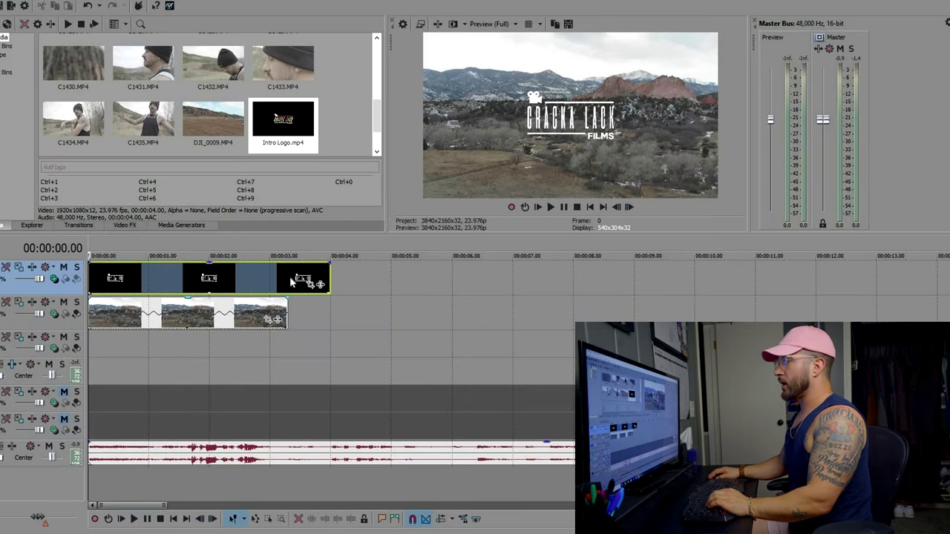
key(ctrl+alt+Right)
key(s)
key(Delete)
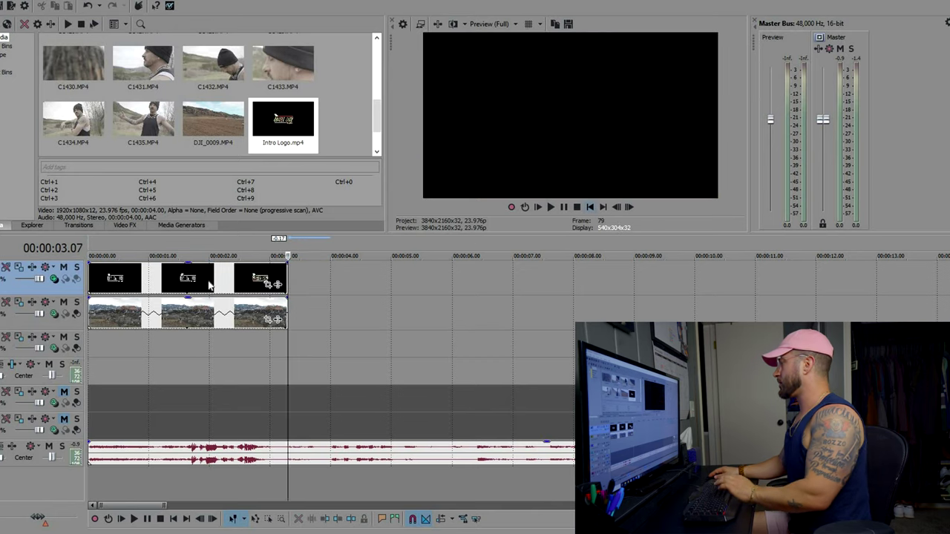
- Enlarge the timeline area and play the logo intro from the start of the timeline
click(591, 207)
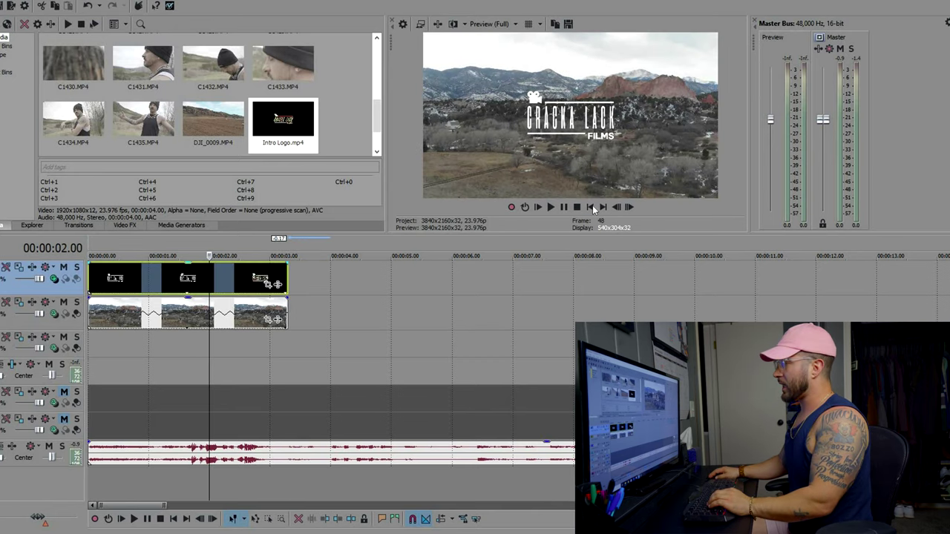
key(w)
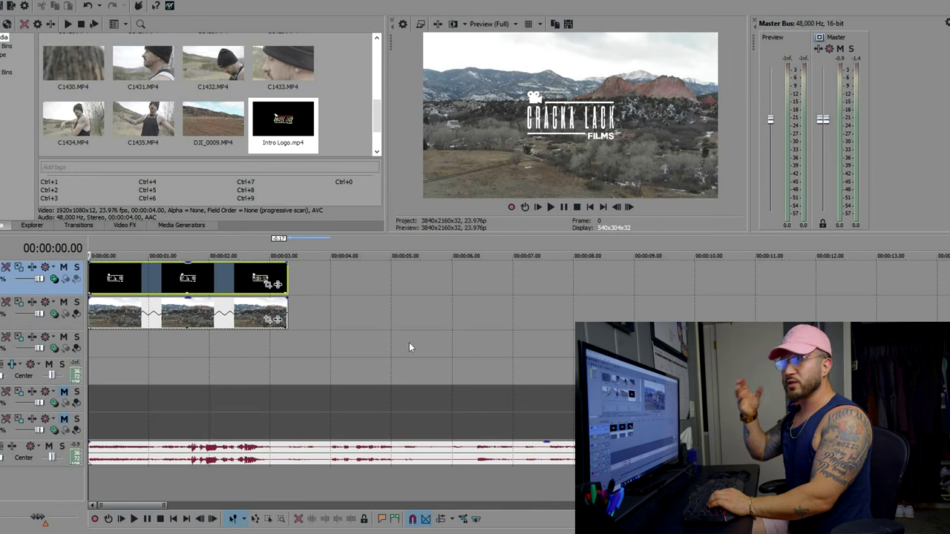
drag(455, 231, 455, 210)
scroll(415, 296, down, 5)
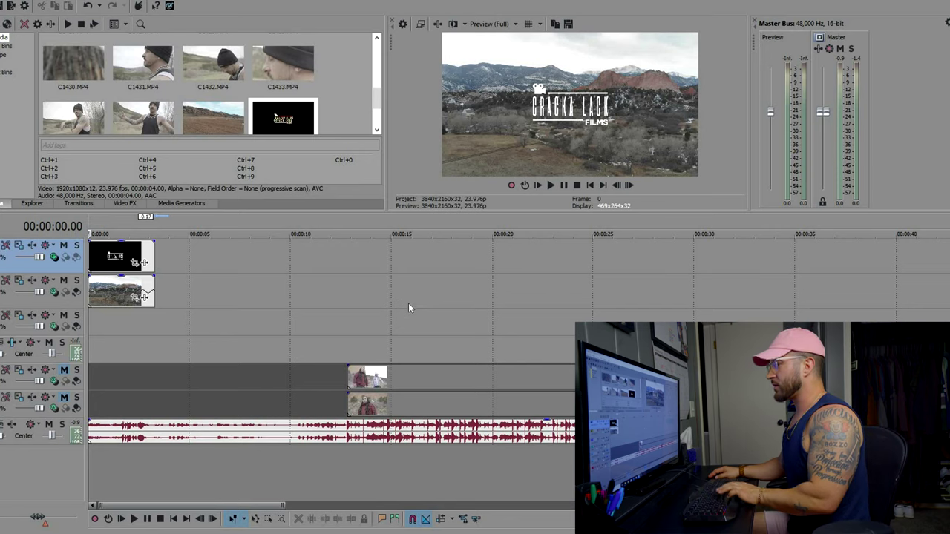
key(space)
- Place the C1430.MP4 clip on the third video track, starting right where the drone clip ends
scroll(416, 301, up, 2)
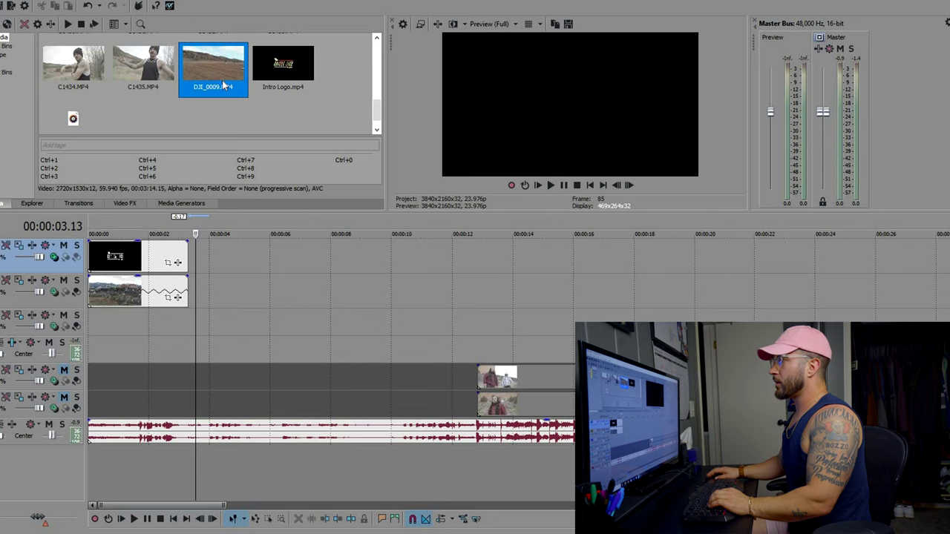
scroll(90, 80, up, 1)
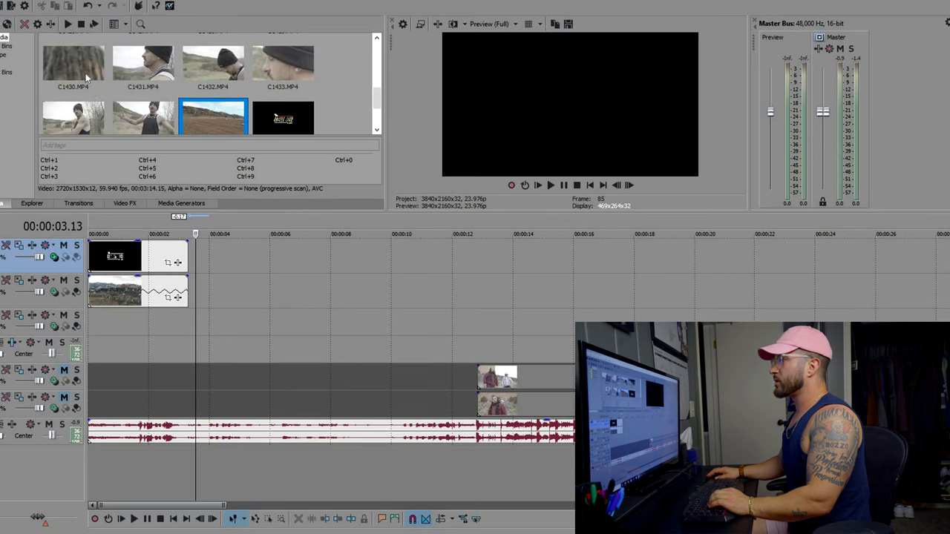
click(91, 74)
drag(218, 326, 207, 320)
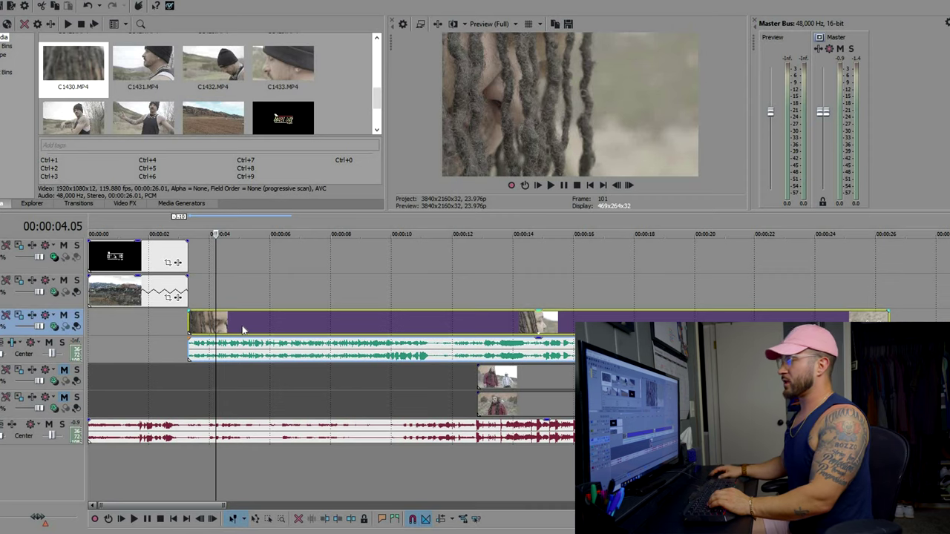
- Insert a velocity envelope on the C1430.MP4 clip and set its velocity to 20%
click(241, 327)
right_click(241, 326)
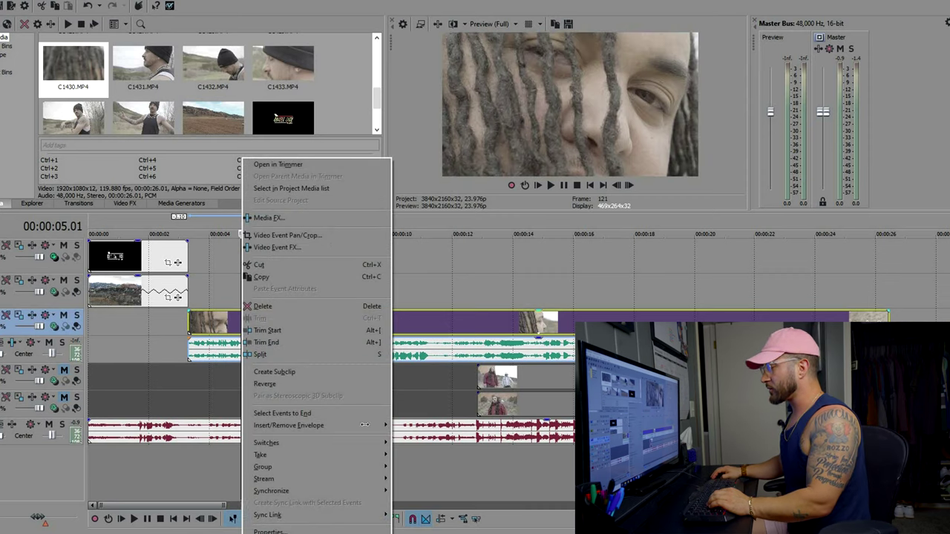
mouse_move(376, 425)
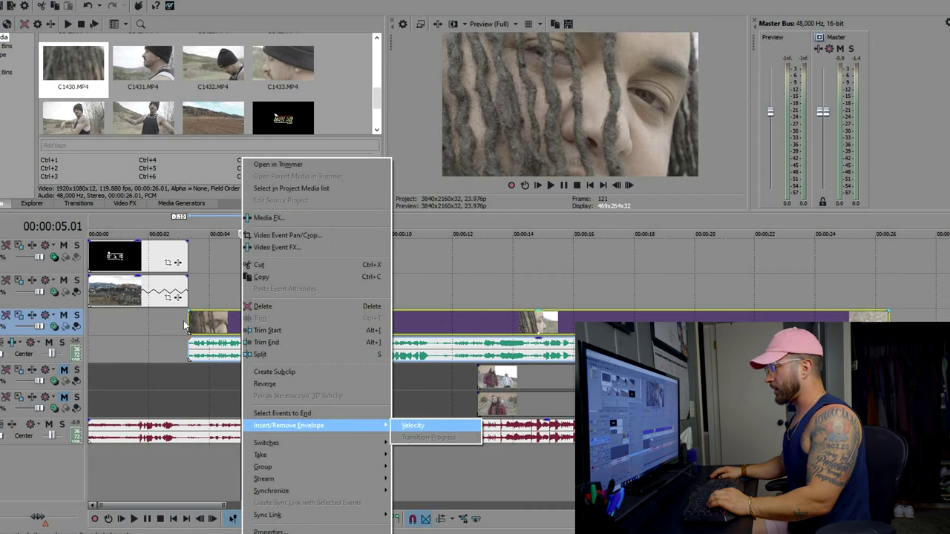
click(414, 426)
double_click(191, 331)
text(20)
key(Return)
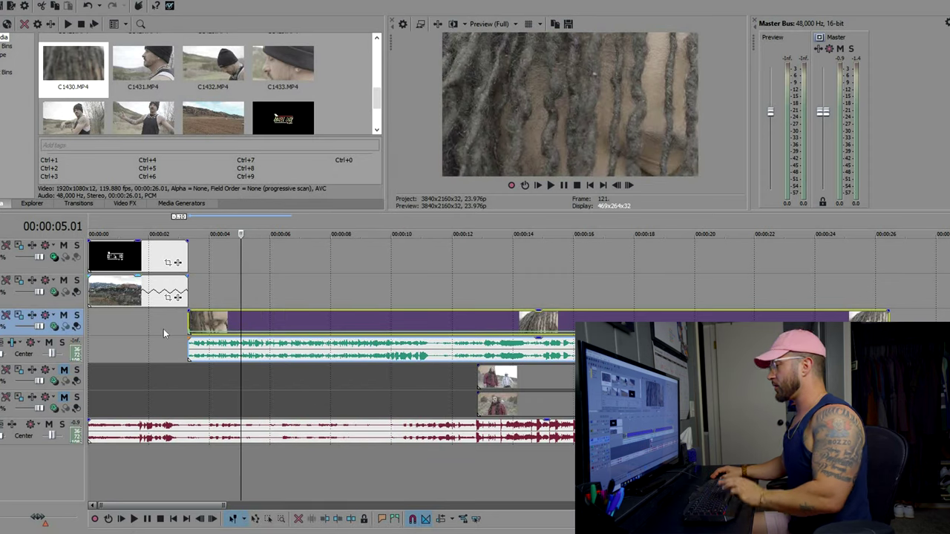
- Mute the C1430.MP4 audio track, play across the cut, and trim the clip to end at 00:00:07.01
click(163, 322)
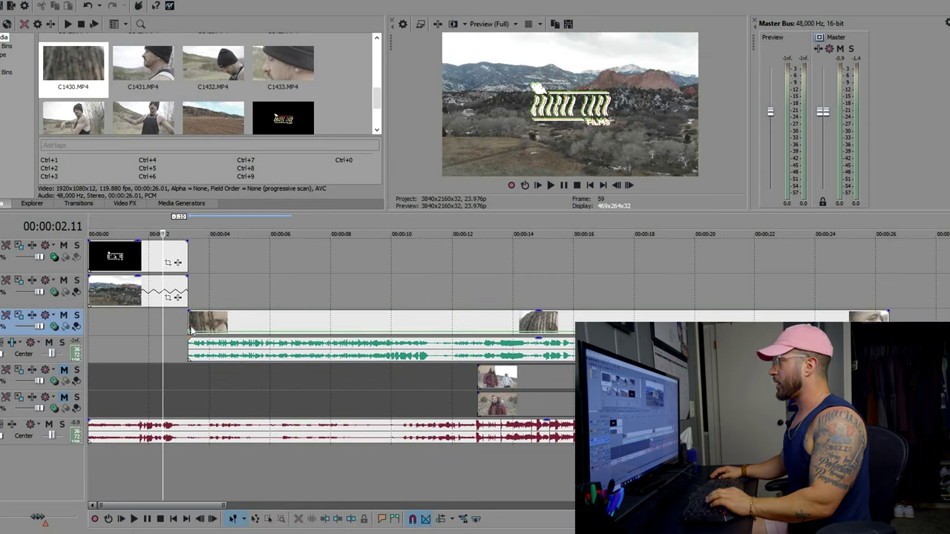
click(49, 342)
key(space)
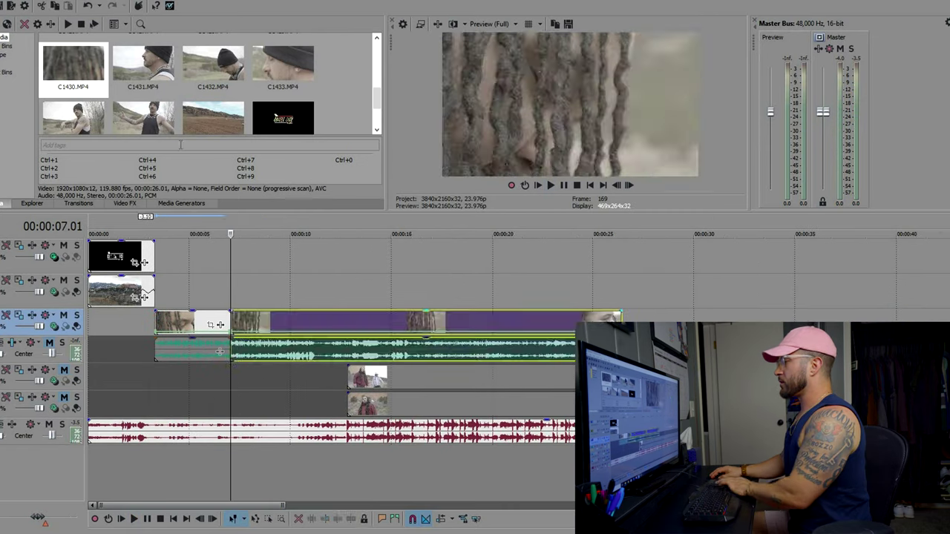
key(Delete)
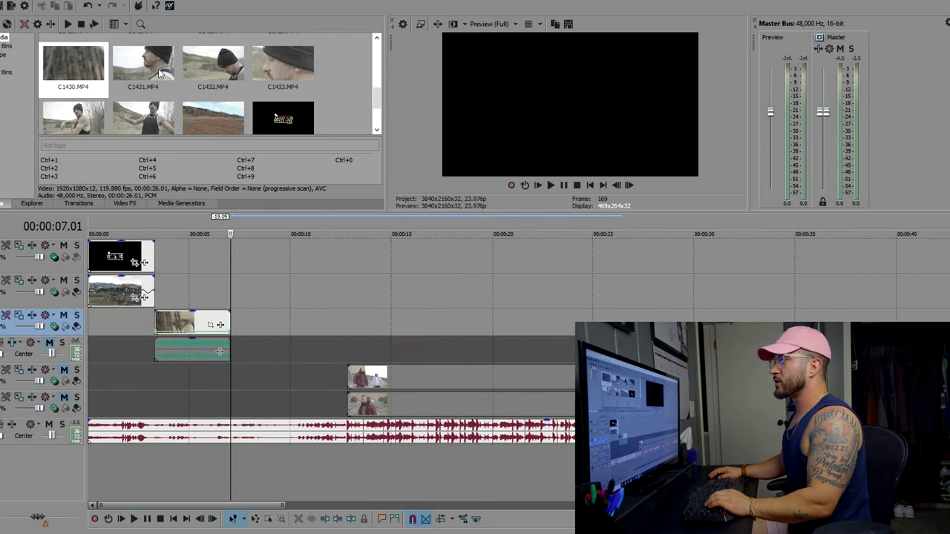
- Place the C1433.MP4 clip on the third video track at about 14 seconds and slow it down with a velocity envelope
click(165, 94)
click(222, 70)
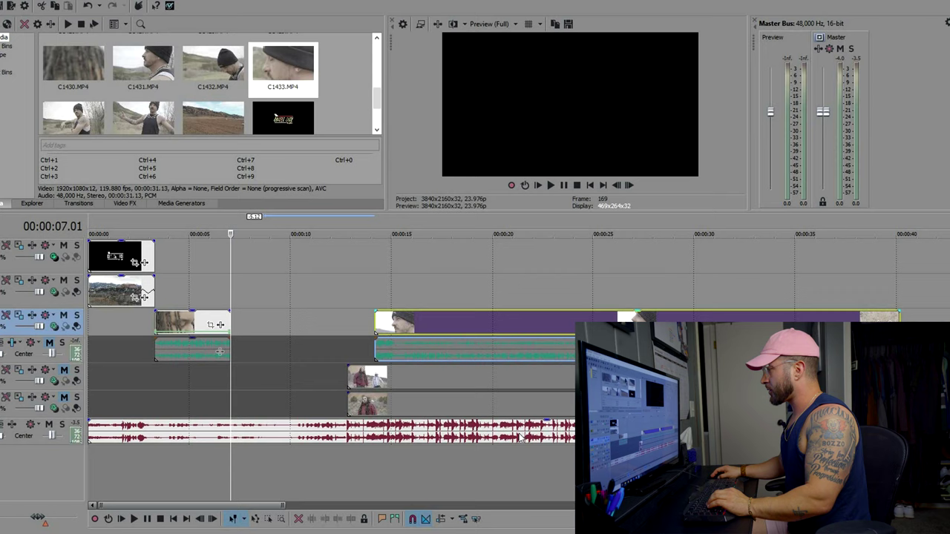
right_click(386, 322)
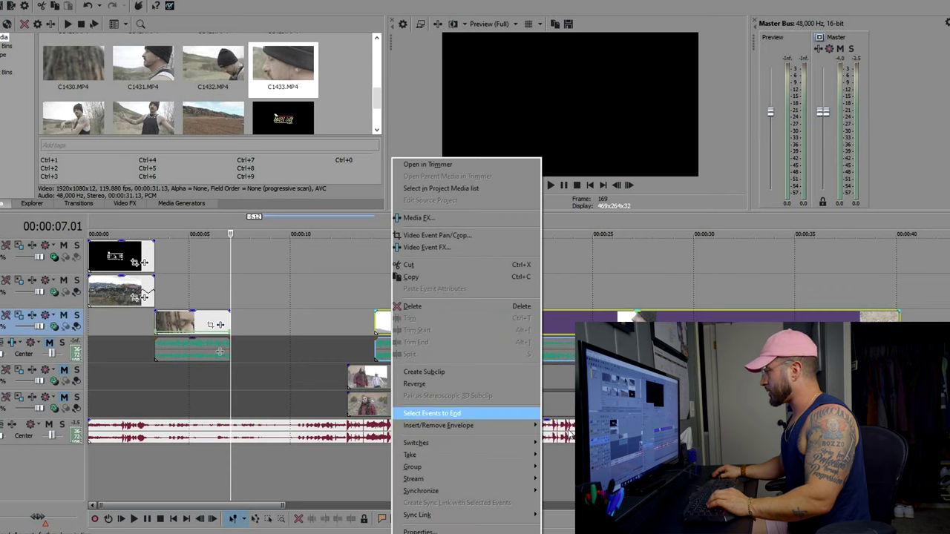
click(374, 336)
right_click(376, 331)
click(123, 326)
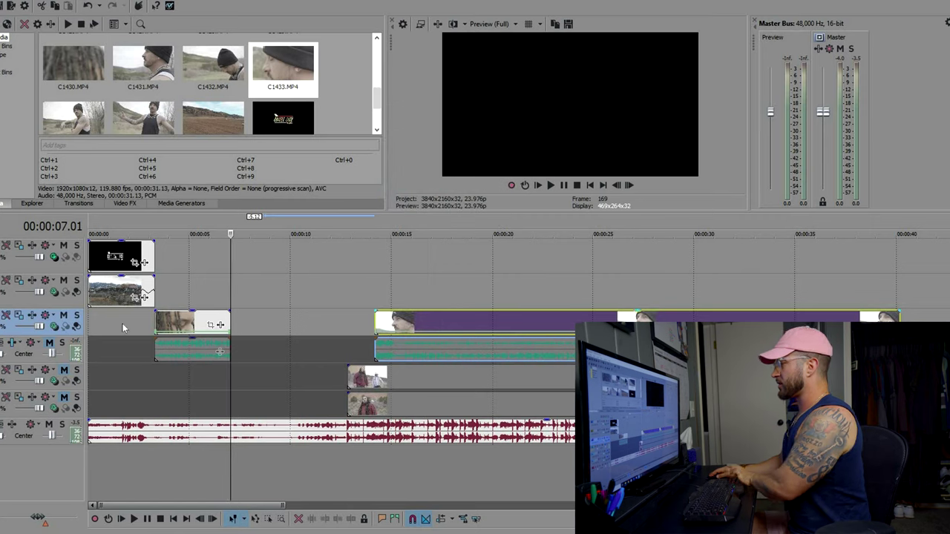
- Overlap the C1433.MP4 clip with the end of C1430.MP4 as a crossfade, play it back, and trim it to end at 00:00:07.11
drag(413, 324, 225, 326)
drag(285, 324, 262, 326)
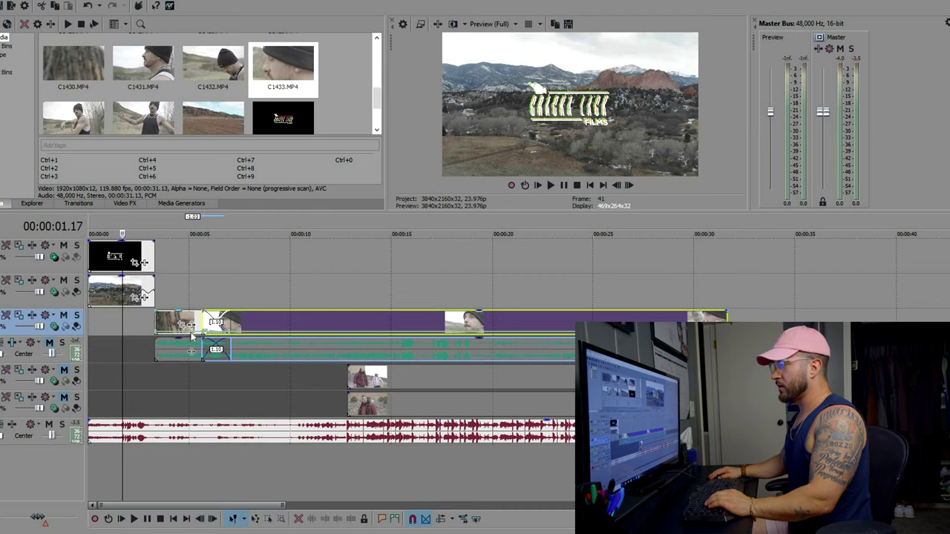
click(148, 325)
key(space)
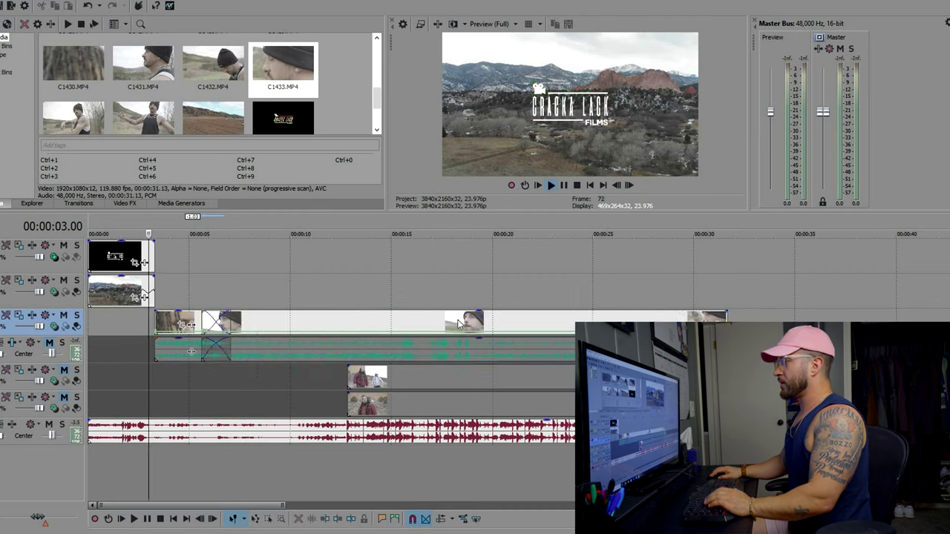
scroll(441, 323, up, 3)
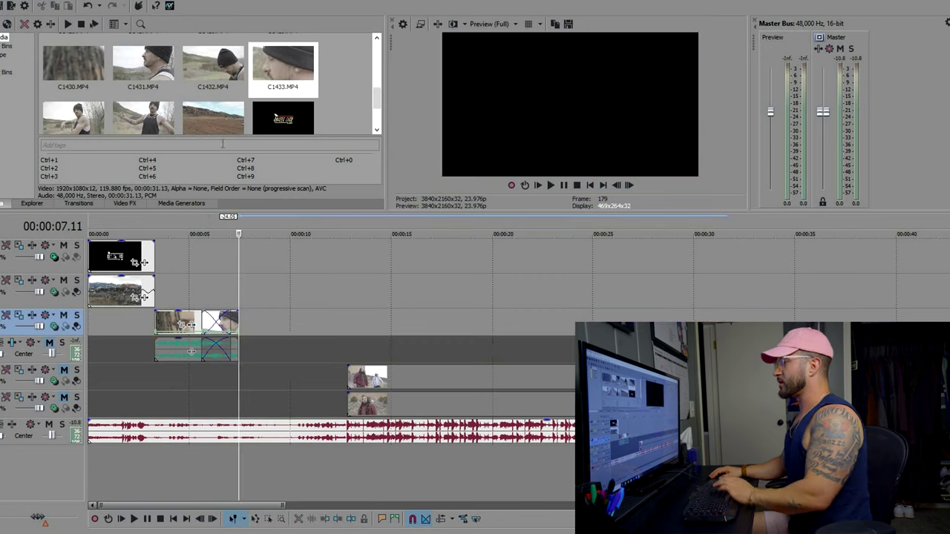
- Place the C1423.MP4 clip on the third video track right after the C1433.MP4 clip and play across the cut
scroll(322, 292, up, 3)
scroll(170, 103, up, 5)
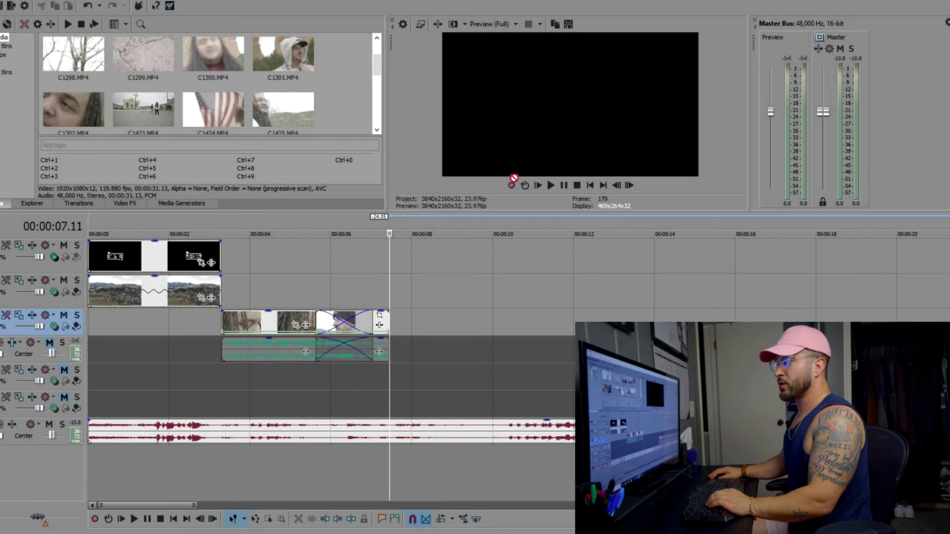
drag(513, 179, 409, 324)
click(304, 292)
key(space)
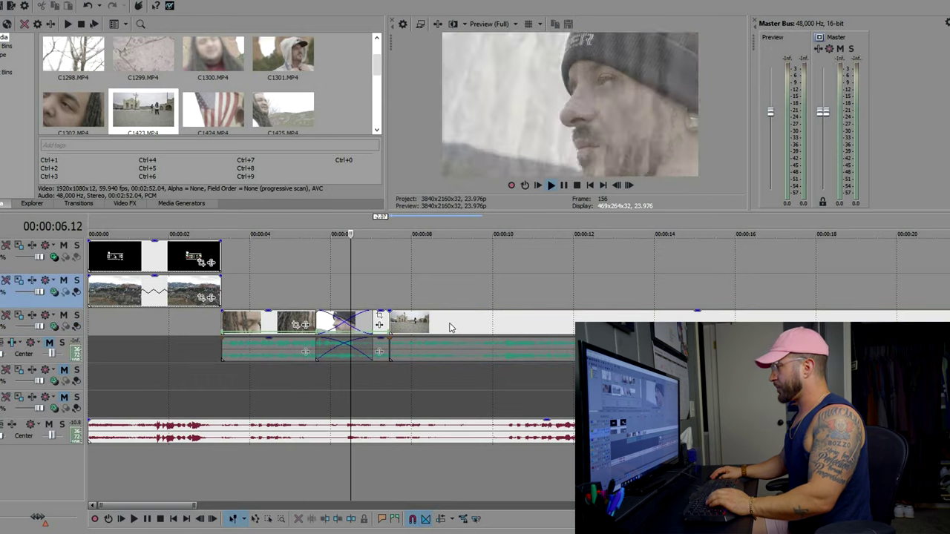
- Split the C1423.MP4 clip shortly after its start and set the playback rate of the part after the split to 4
key(space)
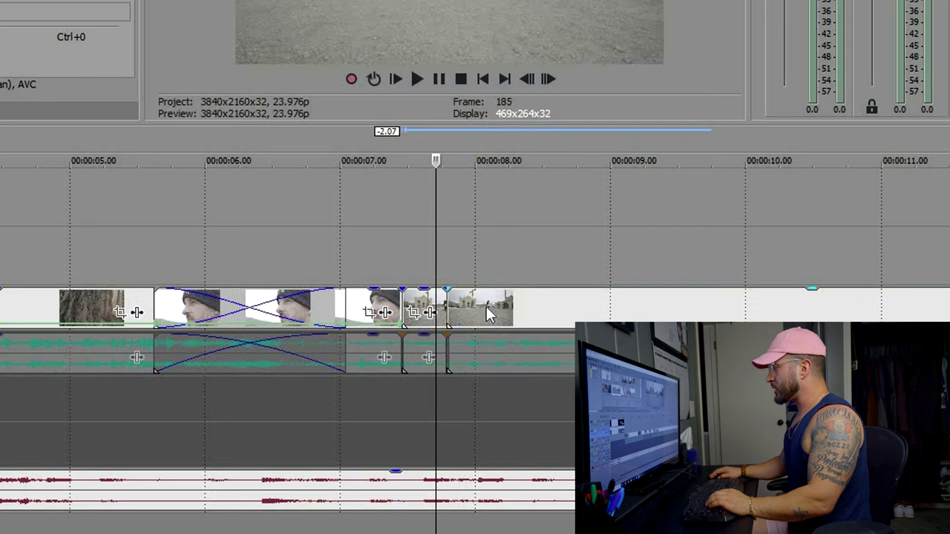
click(486, 307)
right_click(486, 307)
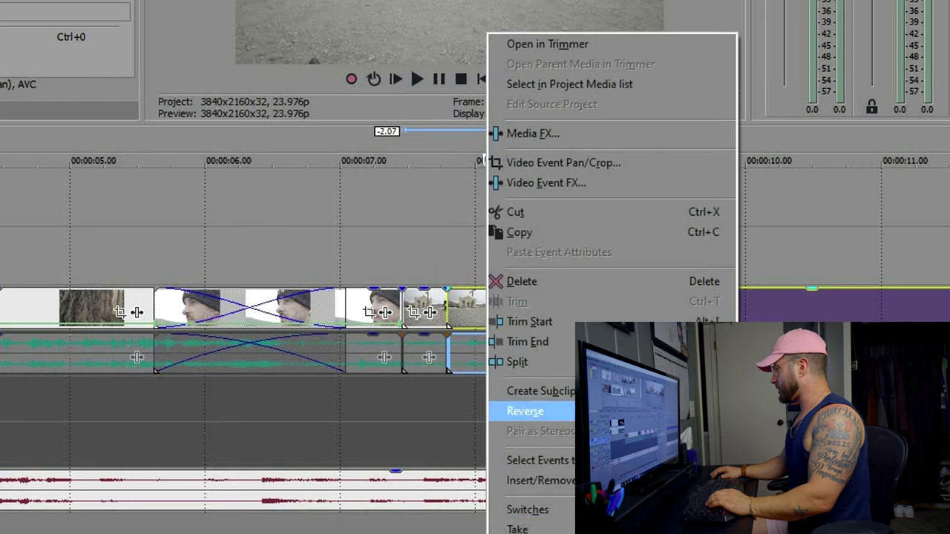
click(529, 532)
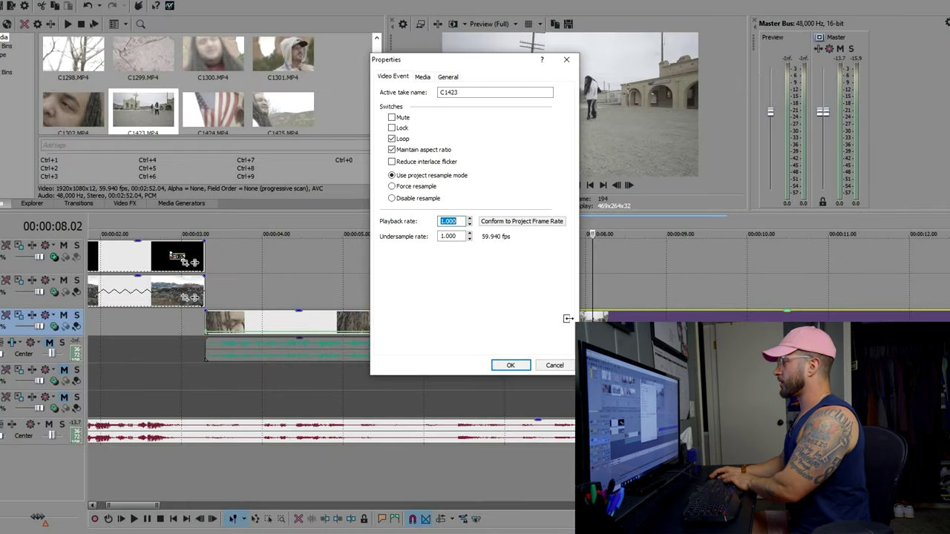
key(Return)
- Split the sped-up C1423 part at 00:00:07.22 and set the playback rate of the remainder to 0.4
click(578, 319)
key(s)
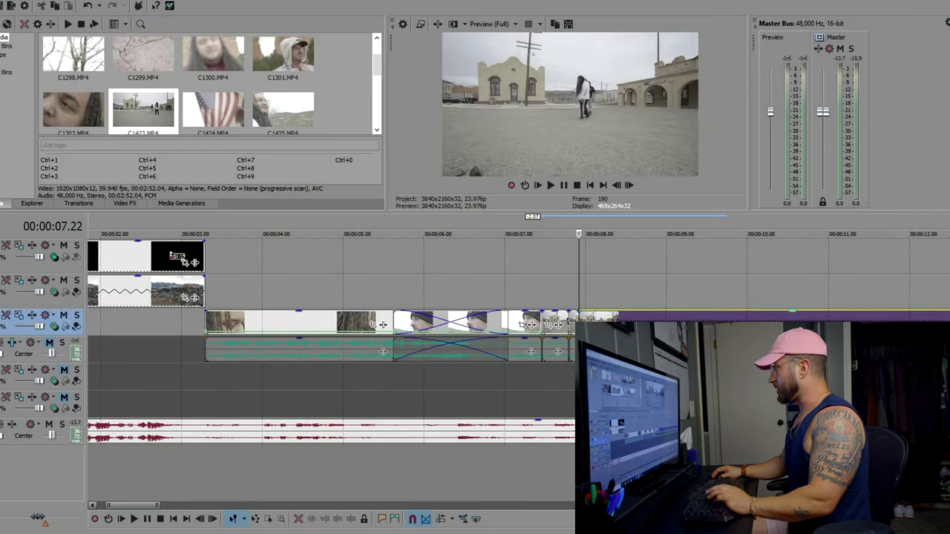
right_click(597, 319)
key(p)
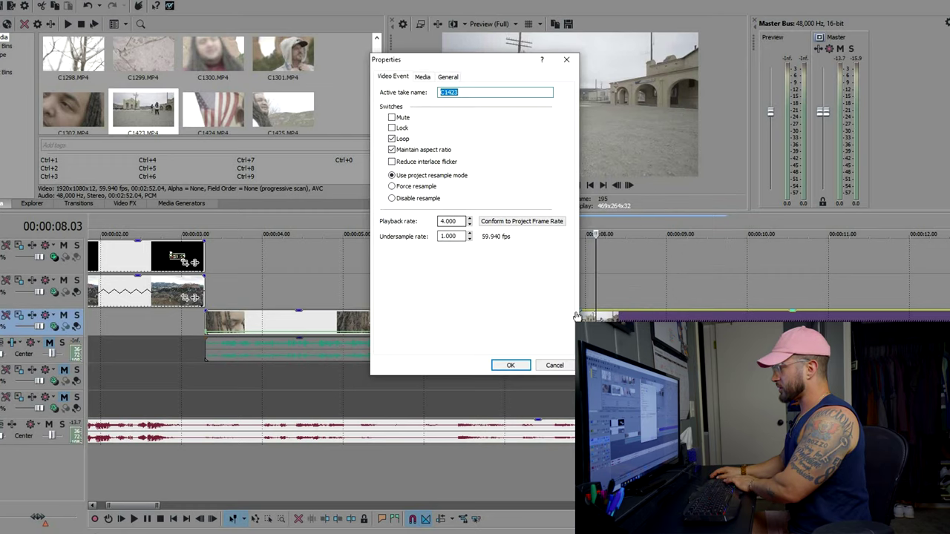
key(Return)
- Review the cuts between the normal, fast and slow parts of the C1423 clip
click(420, 414)
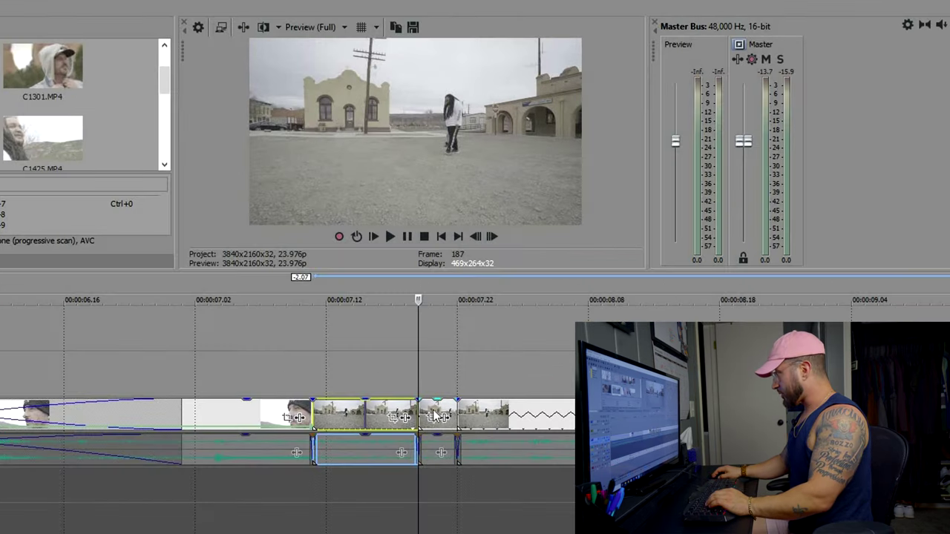
key(space)
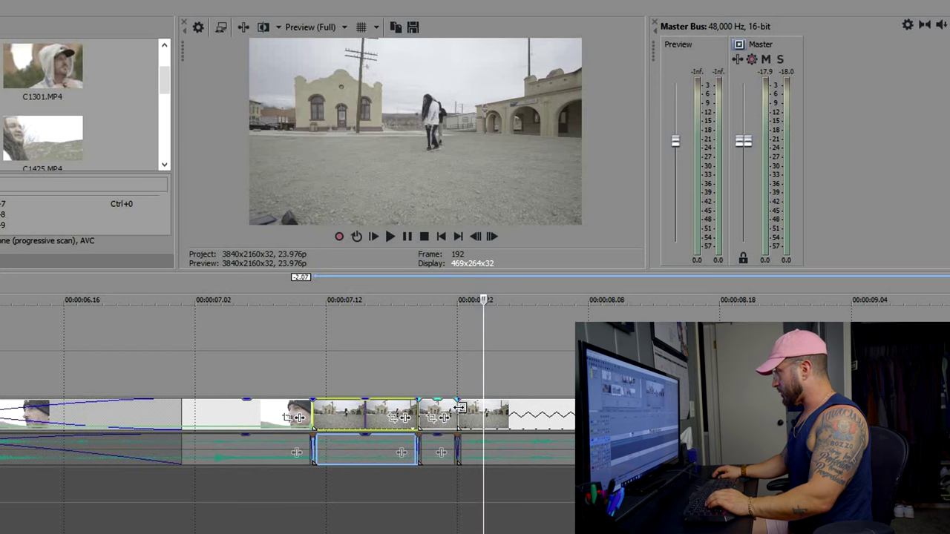
click(458, 406)
scroll(192, 383, down, 5)
click(191, 382)
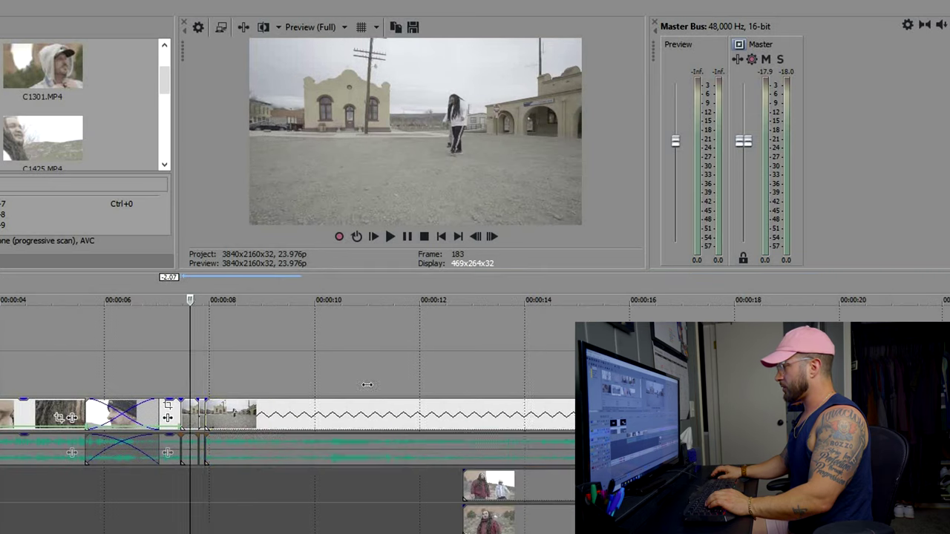
scroll(328, 376, up, 3)
click(327, 383)
scroll(346, 383, down, 3)
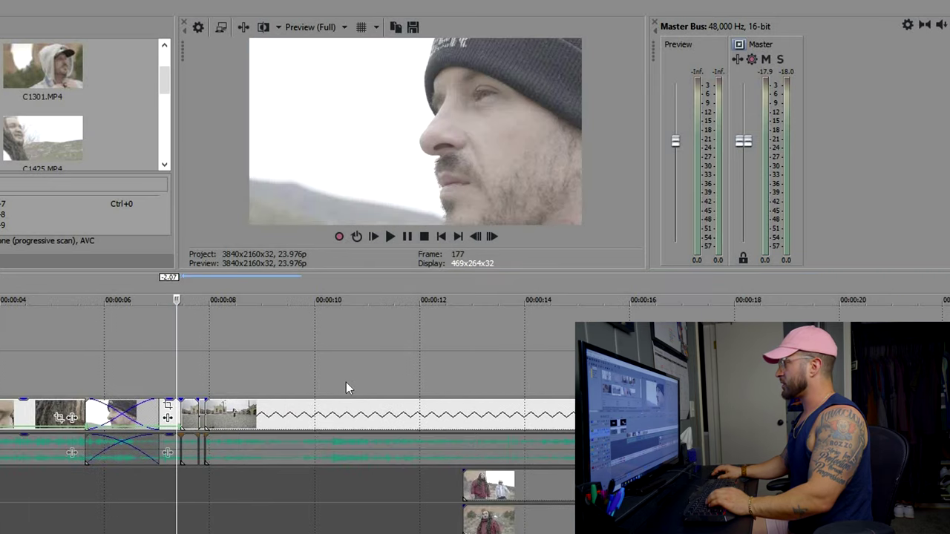
- Change the playback rate of the C1423 clip's last part, trim it to end at 00:00:09.13, and play it back
key(space)
scroll(353, 387, up, 2)
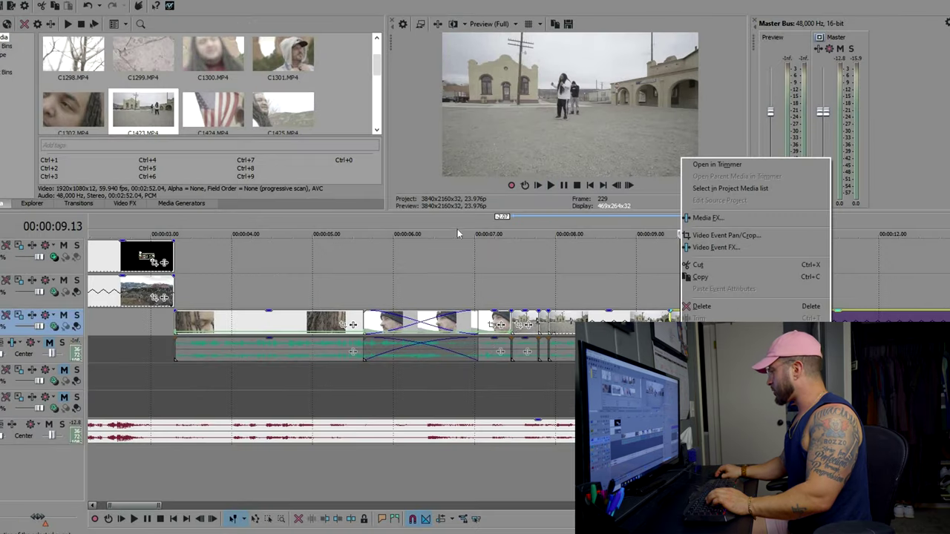
key(r)
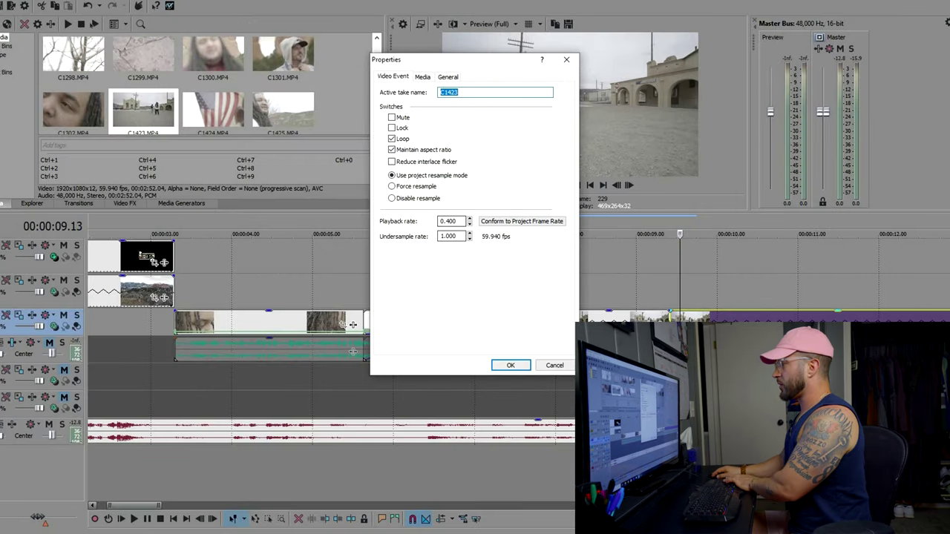
key(Return)
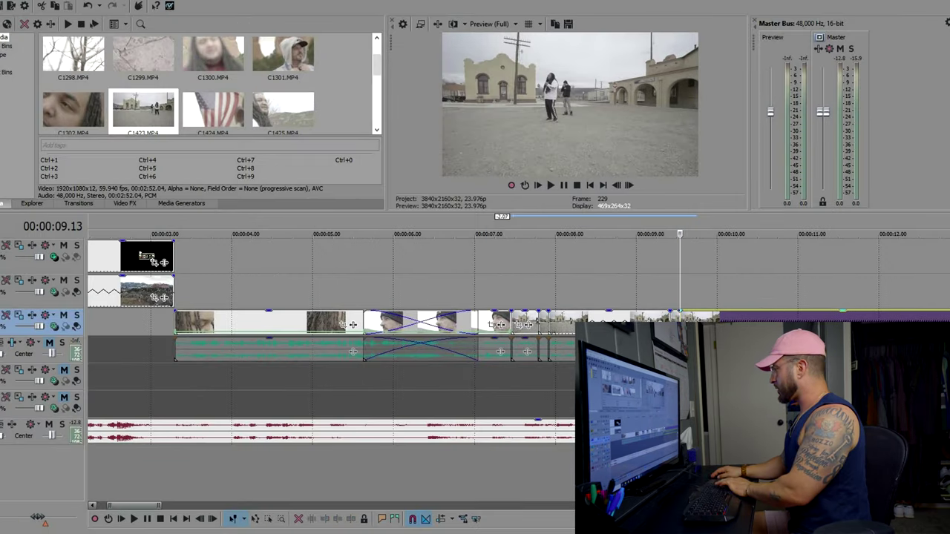
key(Delete)
click(654, 294)
scroll(653, 294, up, 1)
key(space)
key(space)
- Place the C1424.MP4 flag clip on the third video track, starting right where the C1423 clip ends
key(Down)
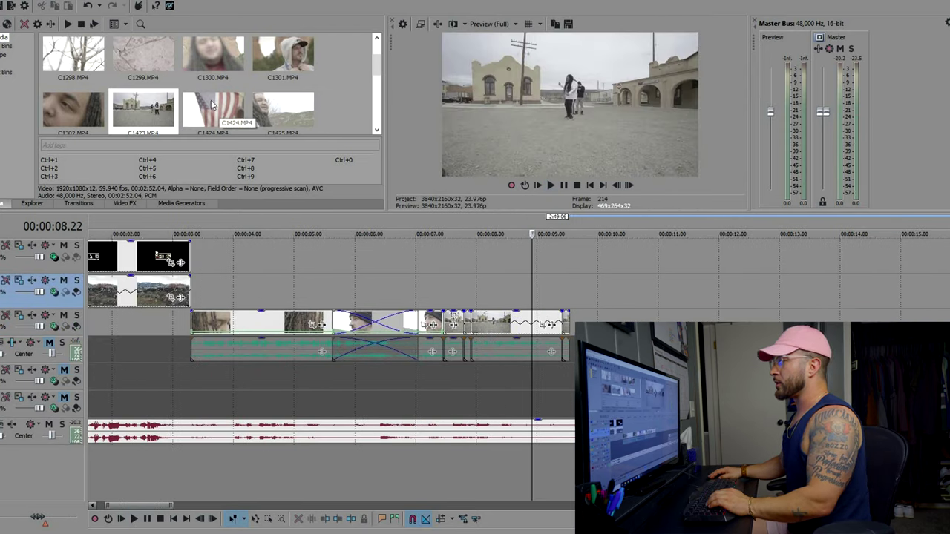
drag(219, 99, 667, 314)
scroll(397, 329, down, 3)
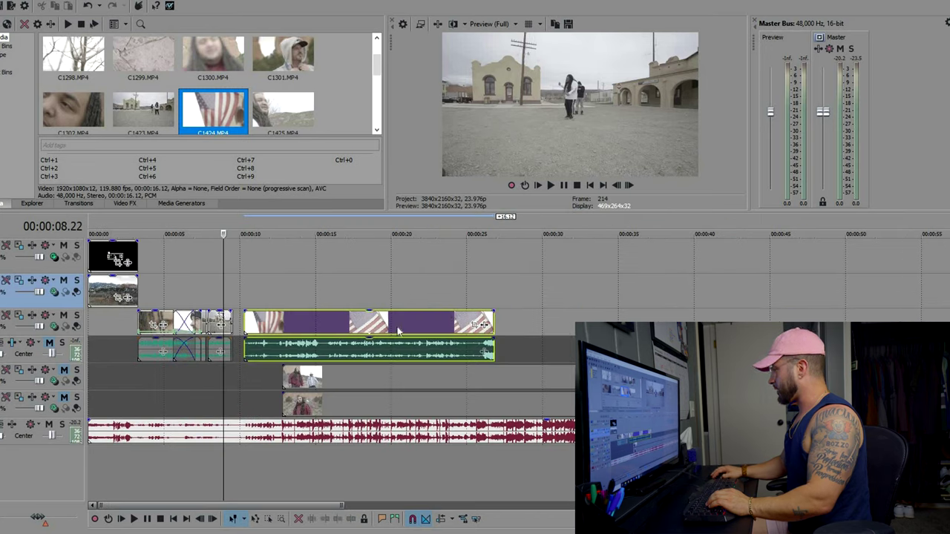
scroll(540, 324, up, 3)
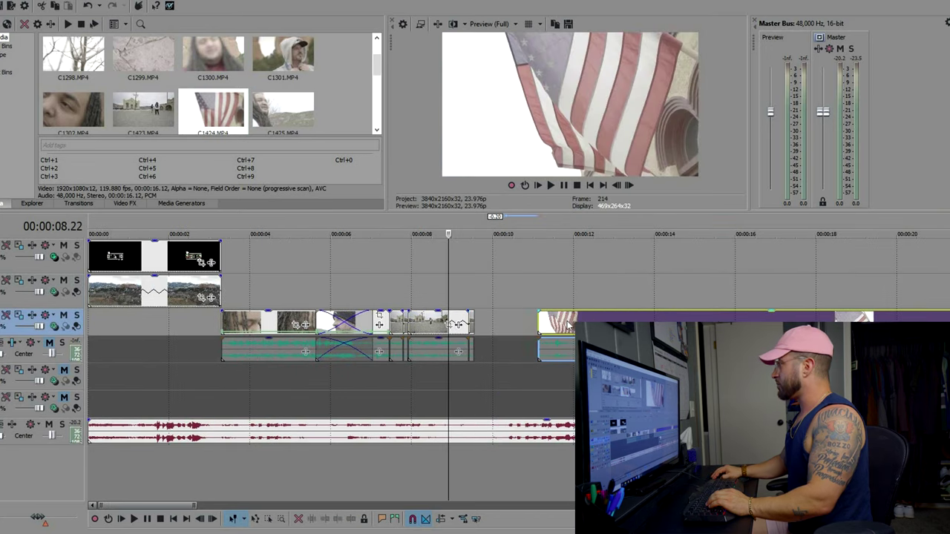
drag(509, 323, 502, 327)
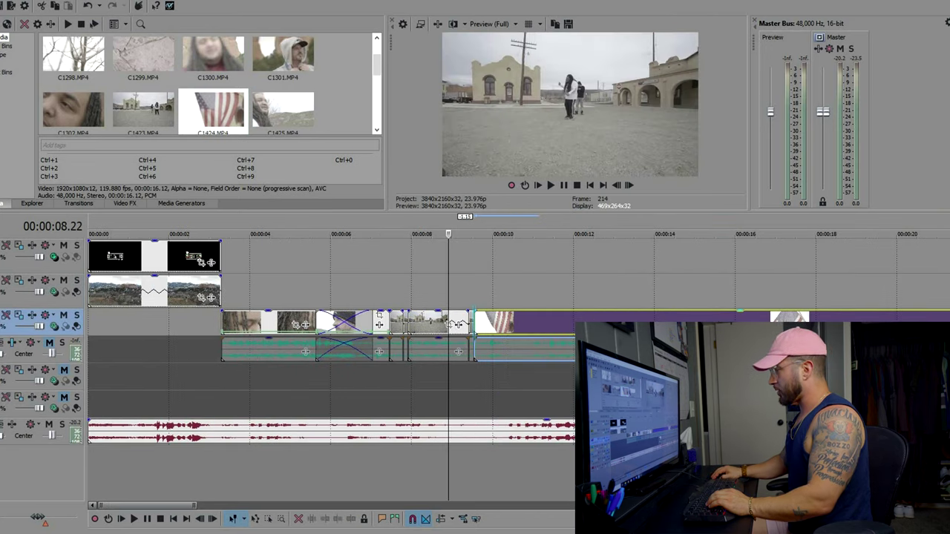
- Insert a velocity envelope on the C1424.MP4 clip and set it to 400% for the part split off at 00:00:10.09
right_click(501, 326)
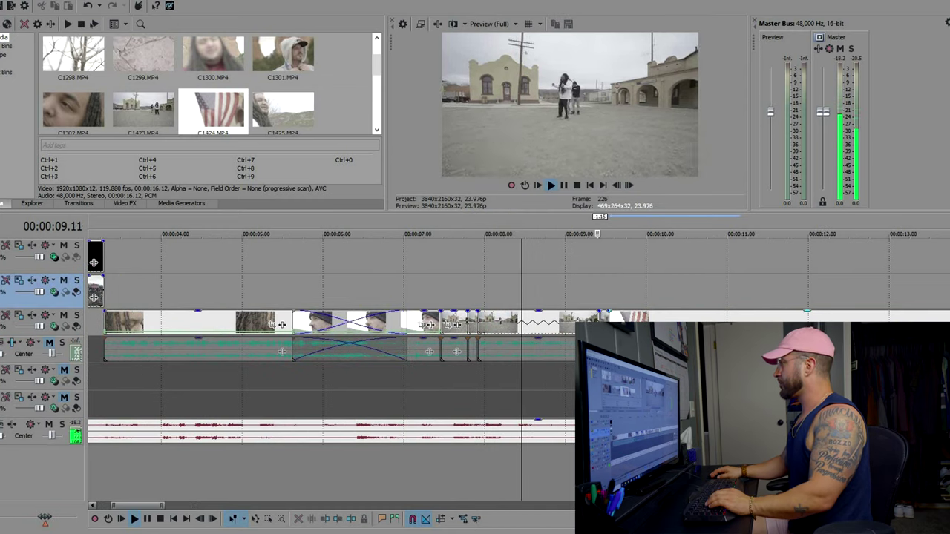
key(space)
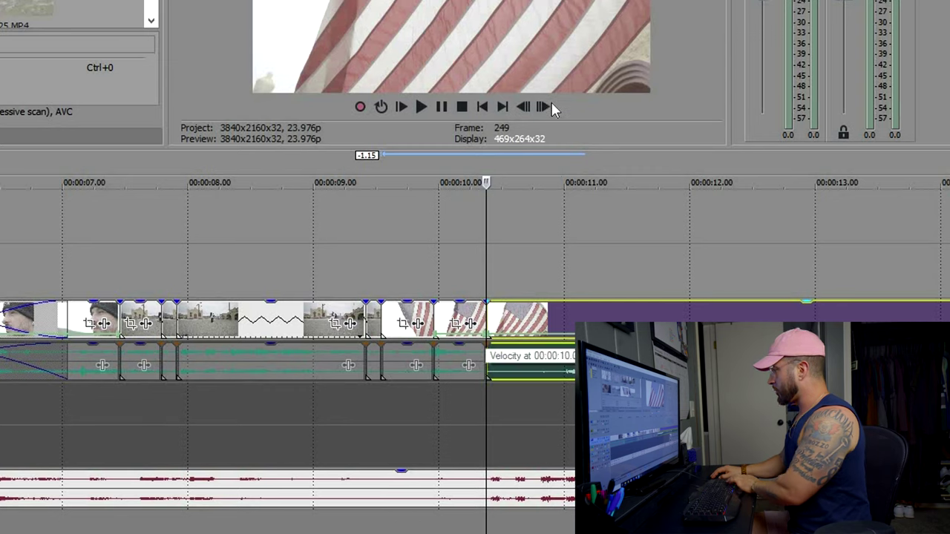
right_click(488, 334)
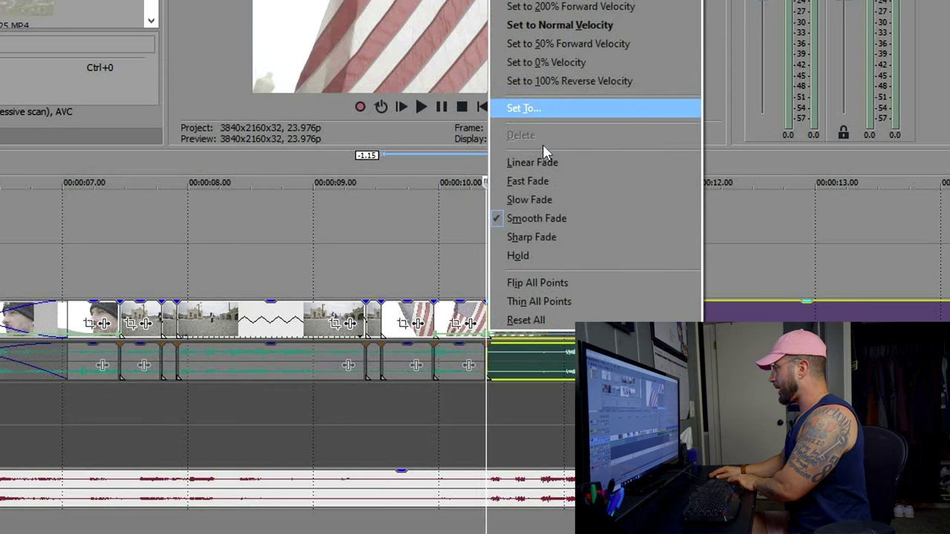
click(551, 104)
text(400)
key(Return)
- Play through the flag clip, split it at 00:00:11.05, and set the velocity of the remaining part to 40%
click(413, 272)
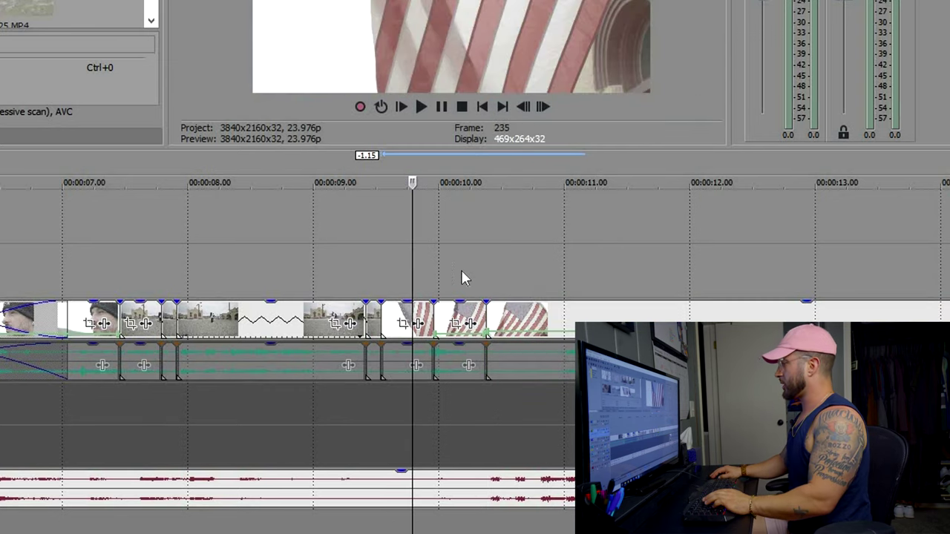
key(space)
key(space)
scroll(405, 297, down, 3)
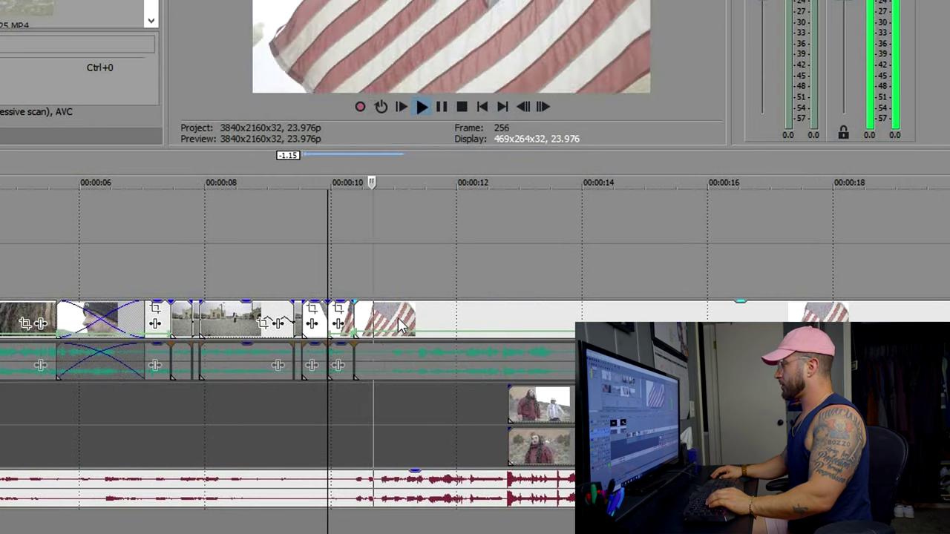
key(s)
right_click(408, 333)
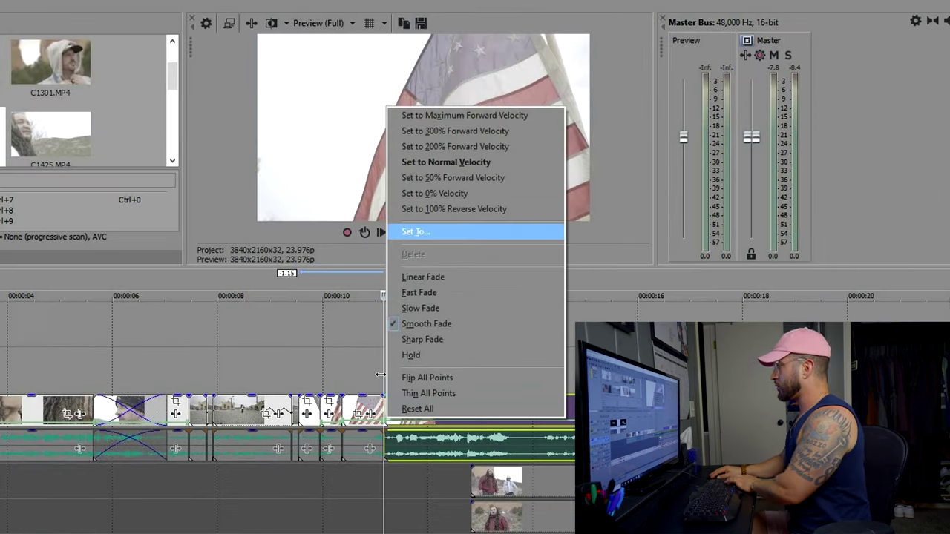
click(448, 231)
text(40)
key(Return)
- Trim the flag clip to end with a fade-out where the performance clips begin, and unmute the performance video tracks
key(space)
click(463, 414)
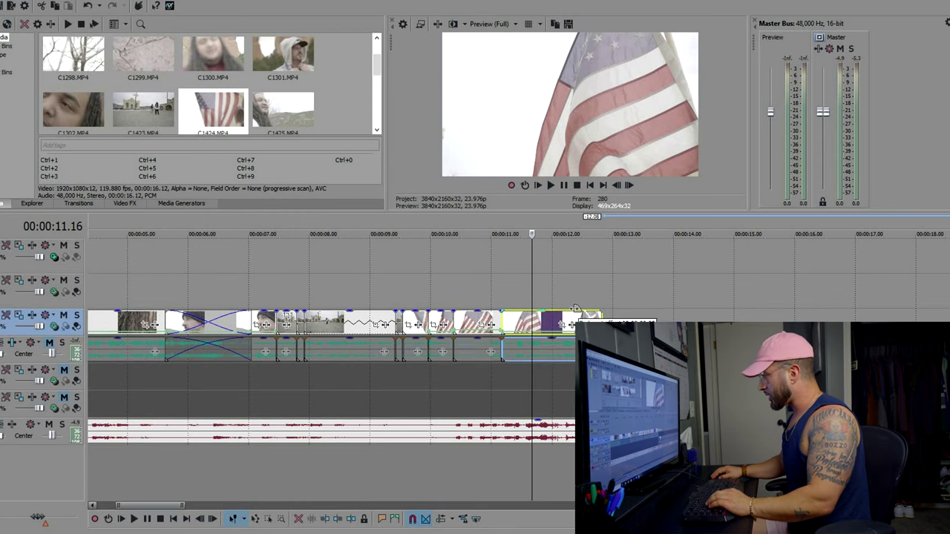
click(65, 398)
- Play the intro from the beginning into the first performance shot and recheck the C1423 speed changes
scroll(597, 297, down, 3)
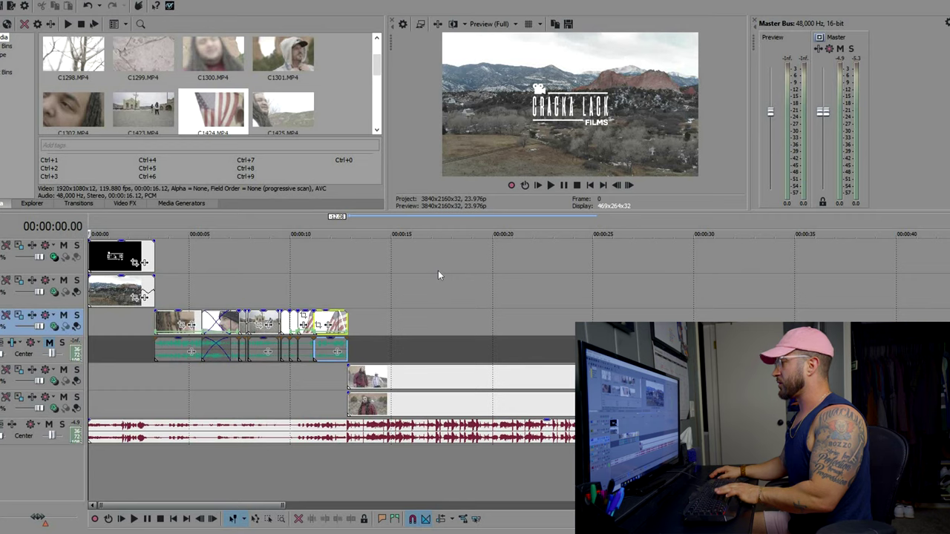
key(space)
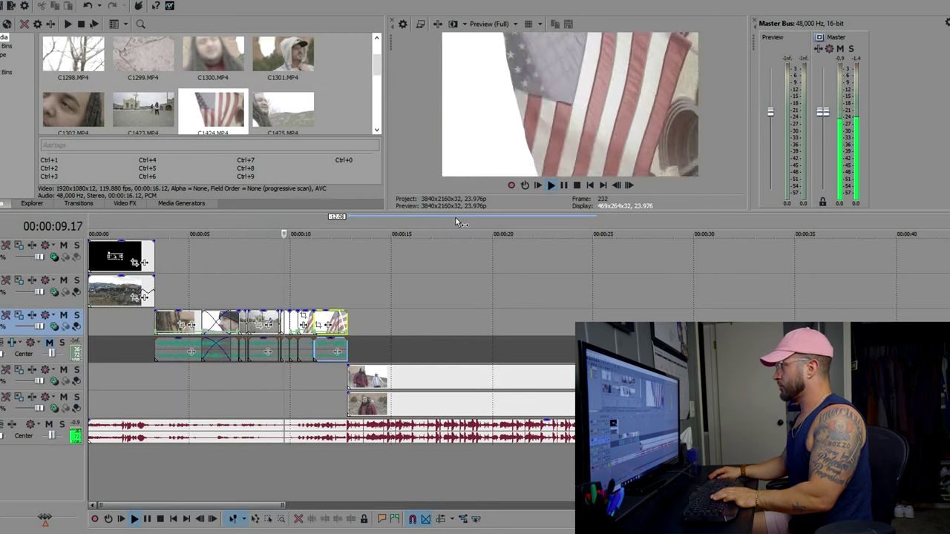
scroll(429, 259, up, 3)
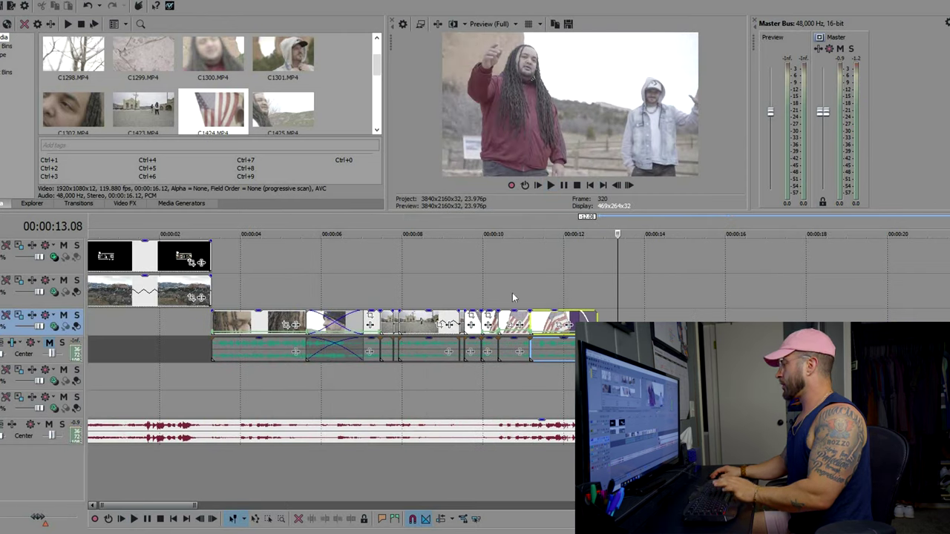
click(394, 290)
scroll(445, 289, up, 5)
click(462, 290)
key(space)
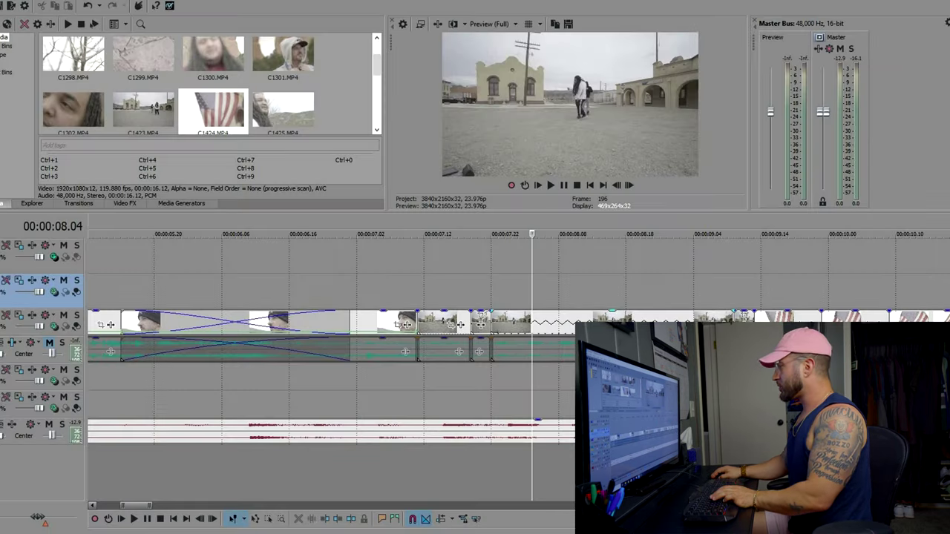
- Crop the slow C1423 part in Pan/Crop to a centred 1,681.0 by 945.5 frame
click(714, 325)
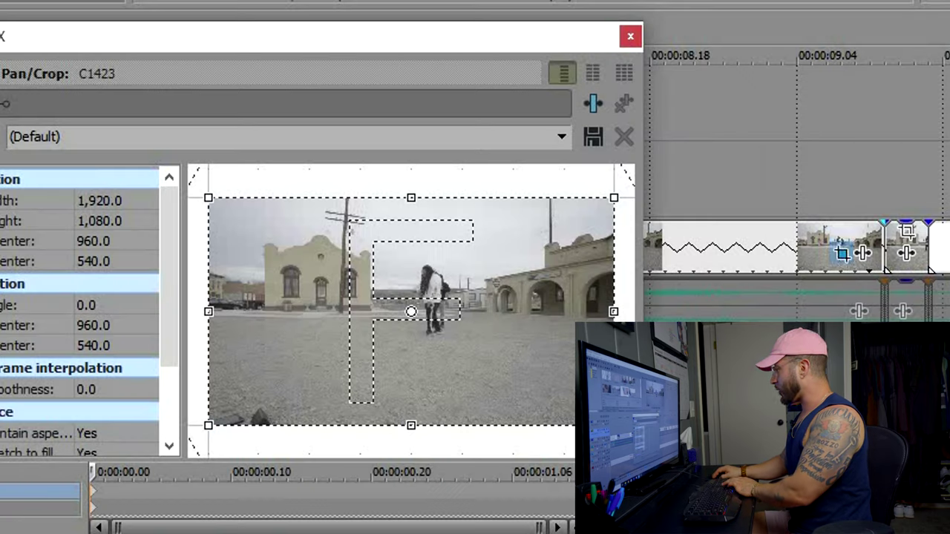
scroll(534, 367, up, 6)
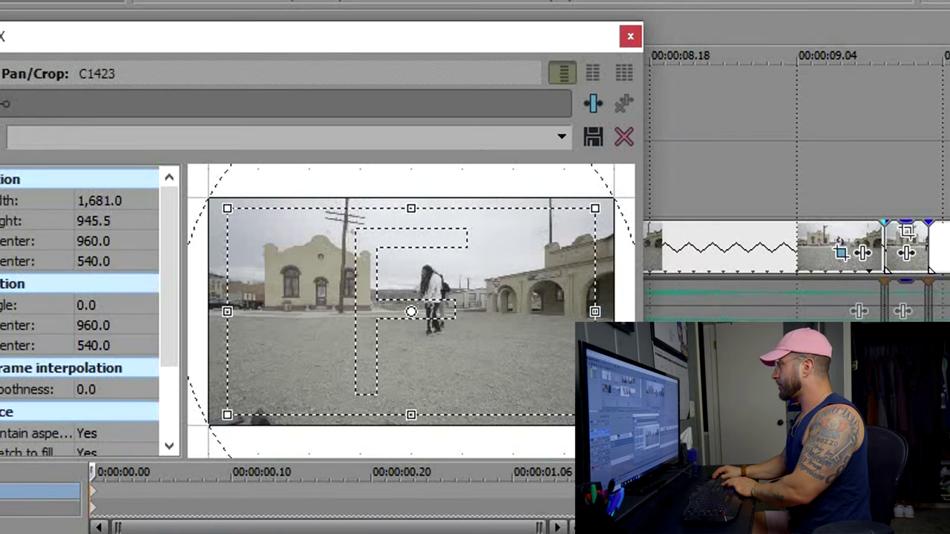
click(630, 37)
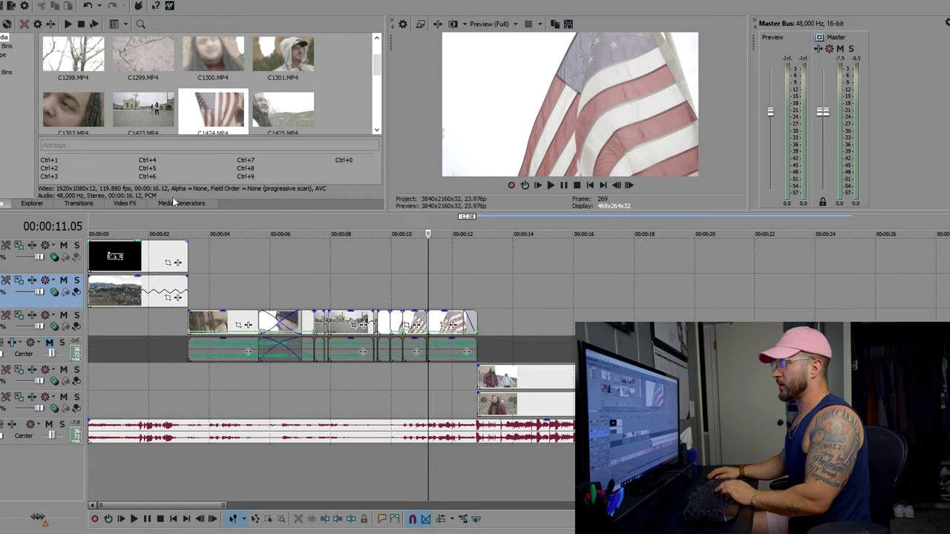
- Add a Soft Shadow legacy text event on a new top track, trimmed to about 00:00:04.15–00:00:06.09, with a fade-in and fade-out
click(181, 204)
click(19, 123)
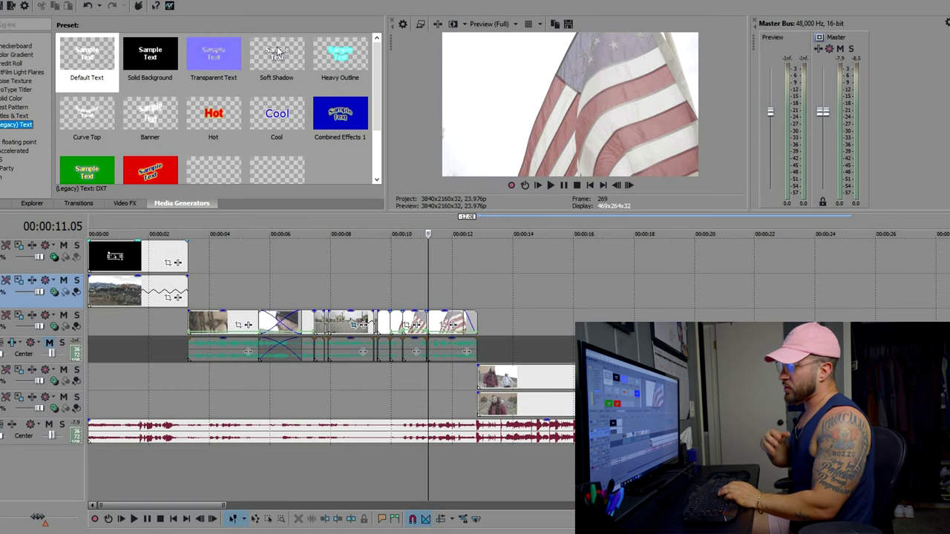
drag(276, 62, 246, 239)
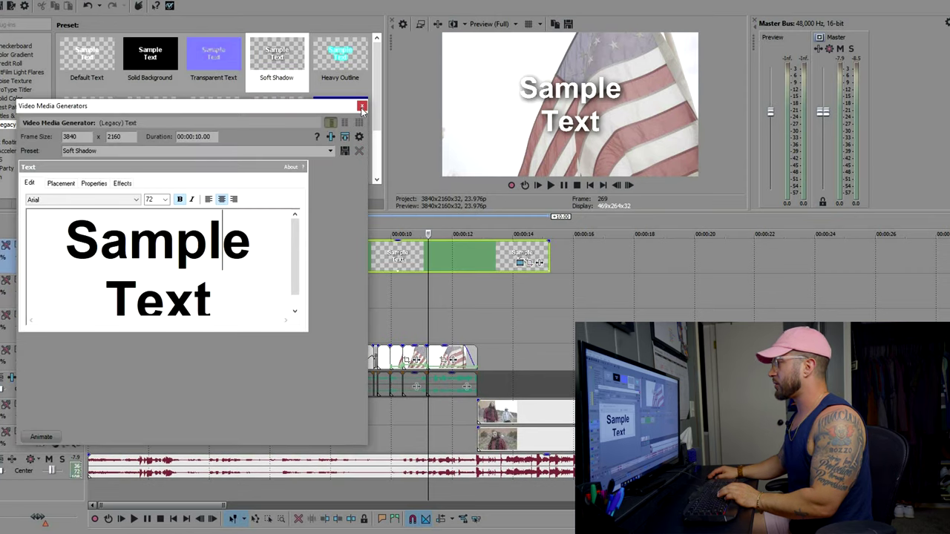
key(Escape)
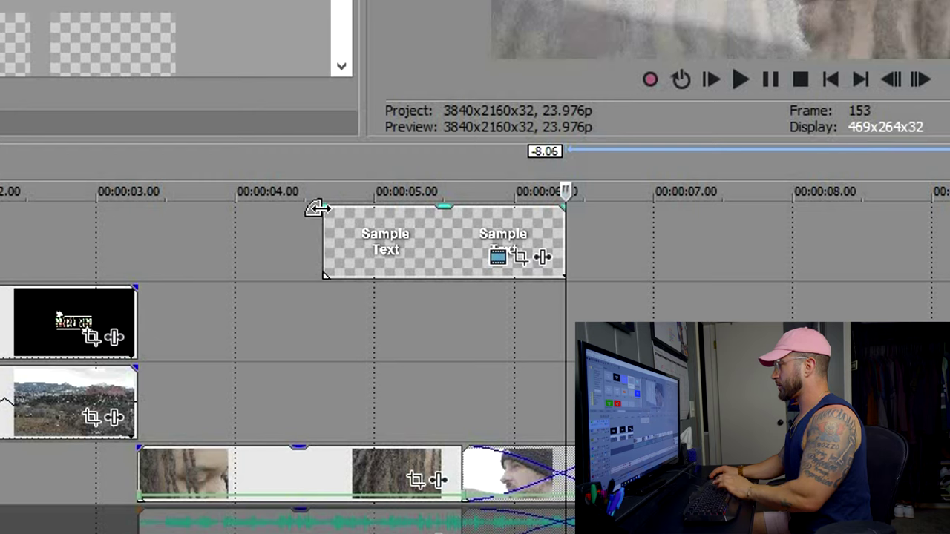
click(549, 217)
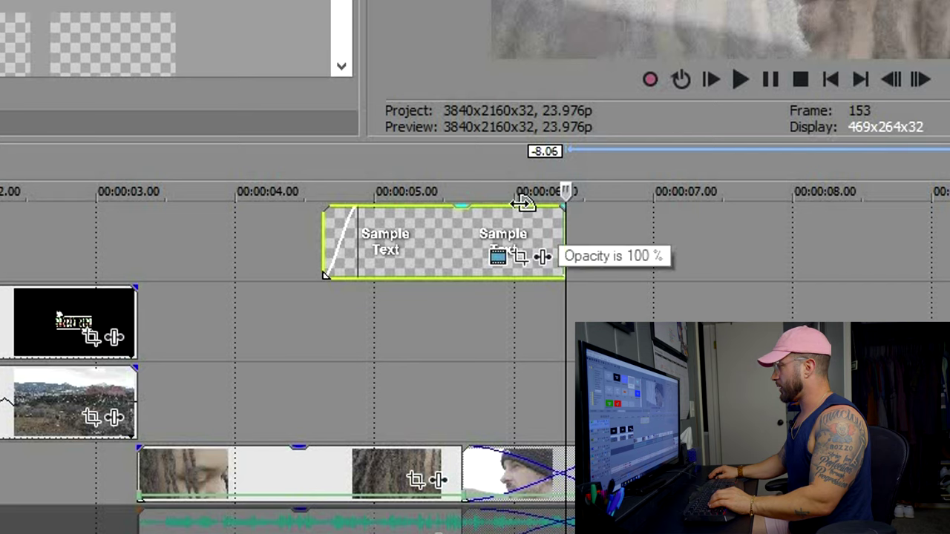
drag(561, 206, 519, 206)
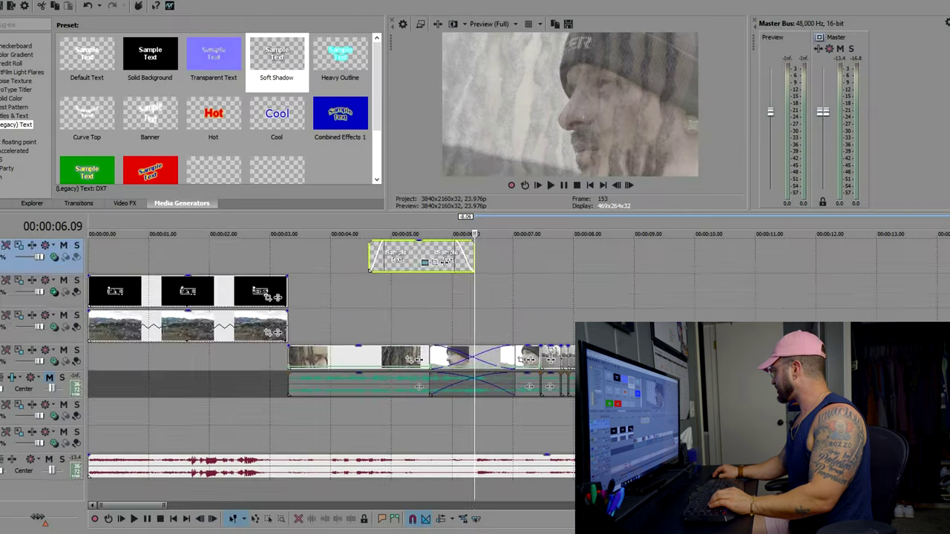
- Reopen the title's text for editing and replace the sample text with "NOBODY KNOWS" at size 48
key(ctrl+shift+Down)
key(ctrl+shift+Down)
key(ctrl+shift+Down)
key(ctrl+shift+Down)
click(408, 252)
click(451, 257)
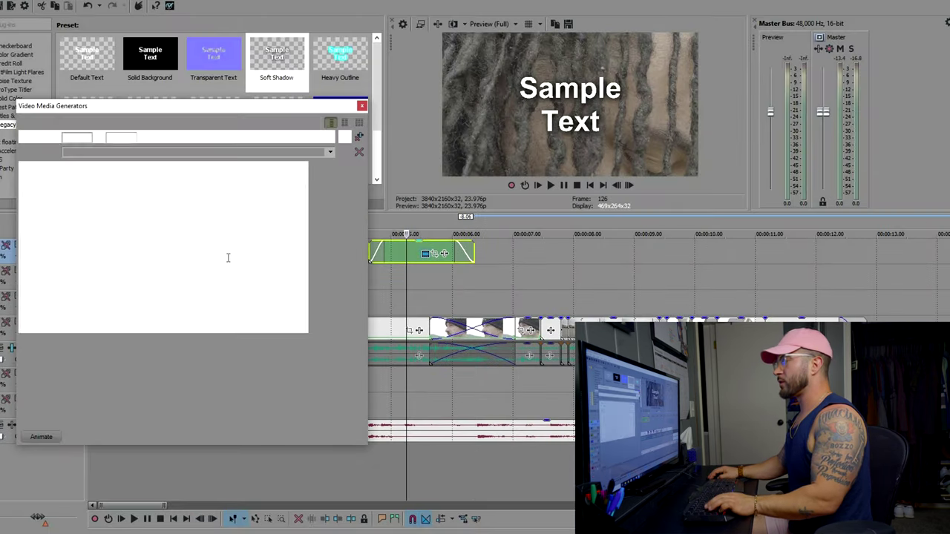
text(NOBODY KNOWS)
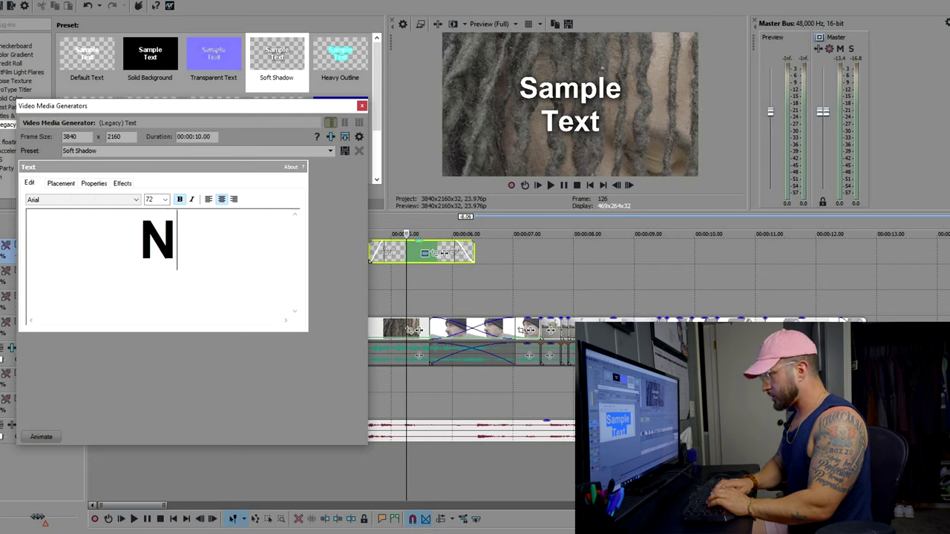
click(164, 201)
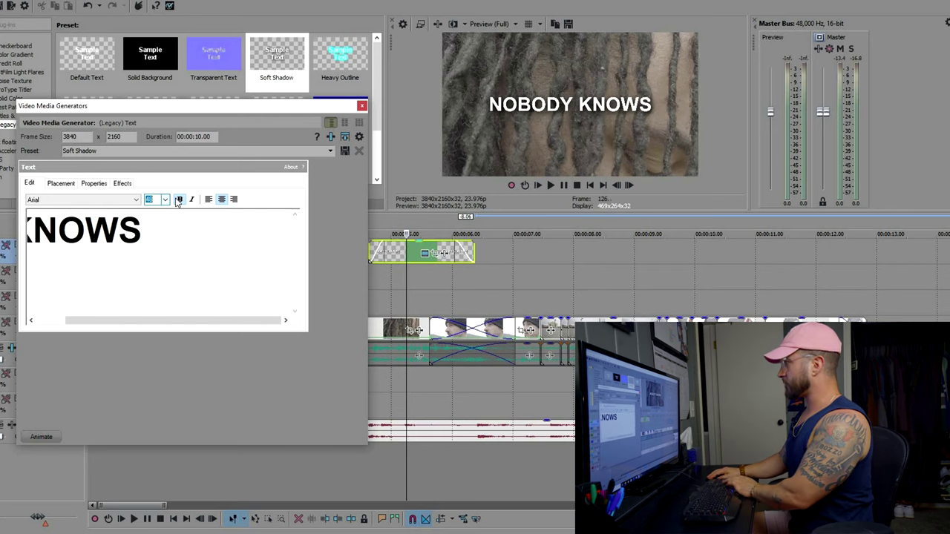
- Restyle the title in Gloss And Bloom at size 36 and rewrite it as "Nobody Knows"
click(61, 183)
click(63, 211)
click(59, 220)
text(Nobody Knows)
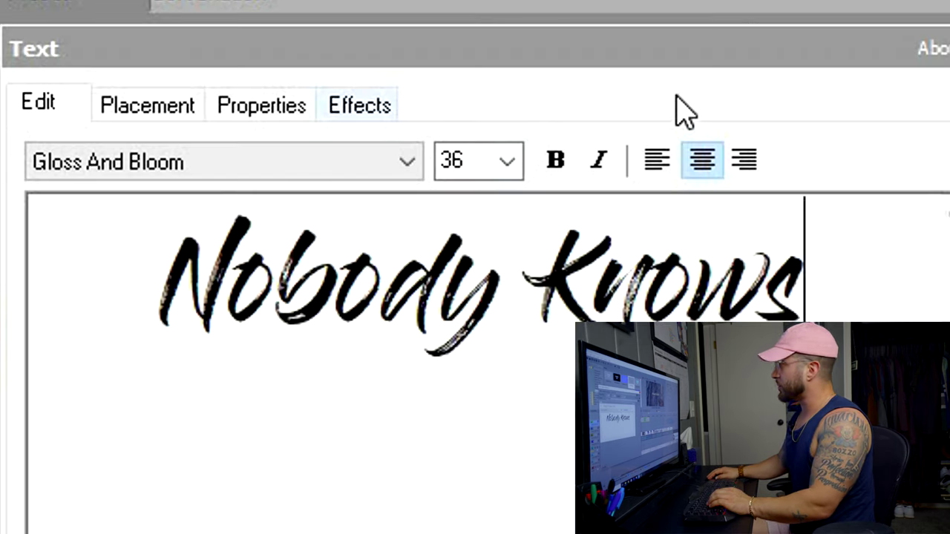
click(360, 106)
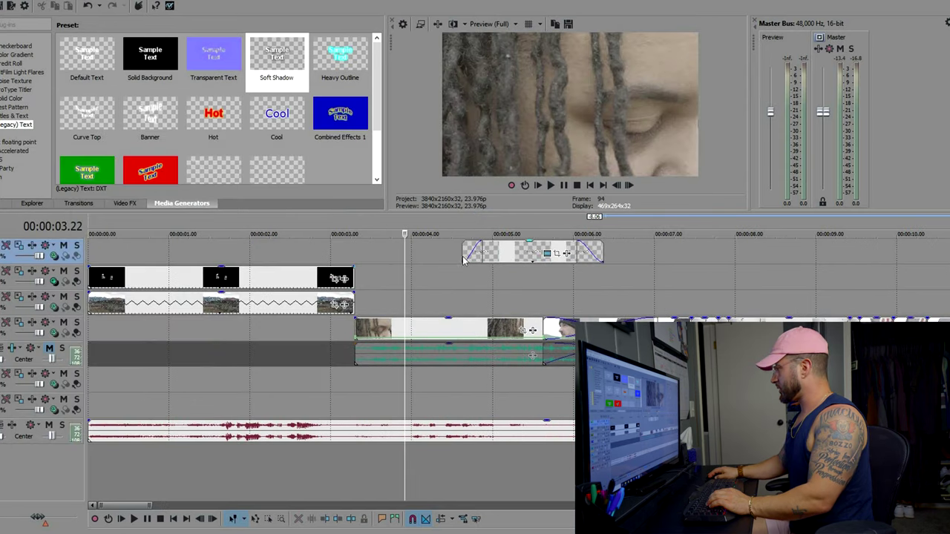
- Move the title to start at about 00:00:04.00 over the opening close-up and play it back
drag(520, 254, 468, 254)
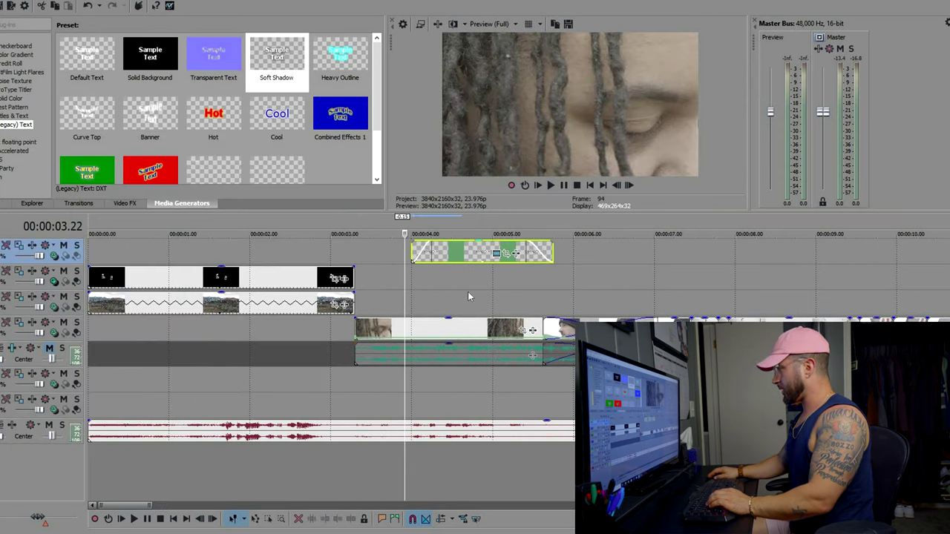
key(space)
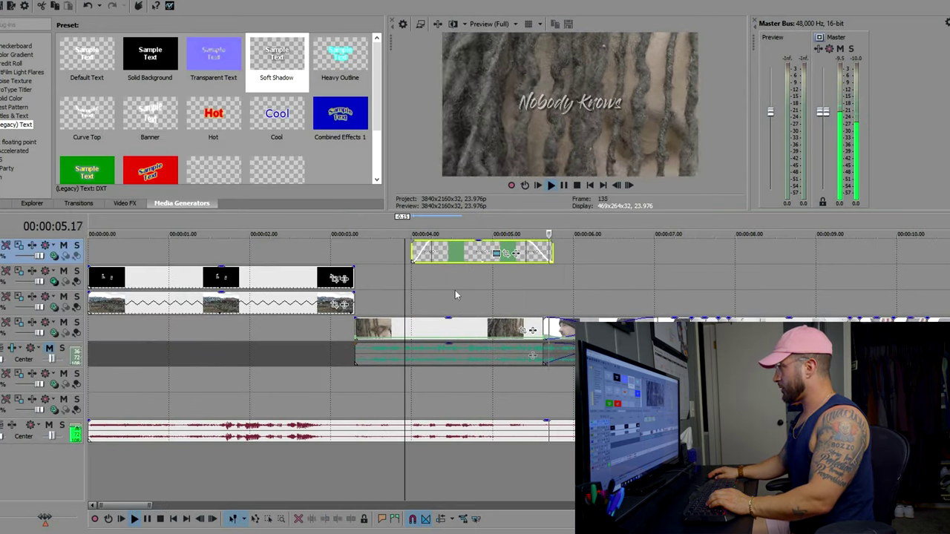
scroll(455, 290, down, 1)
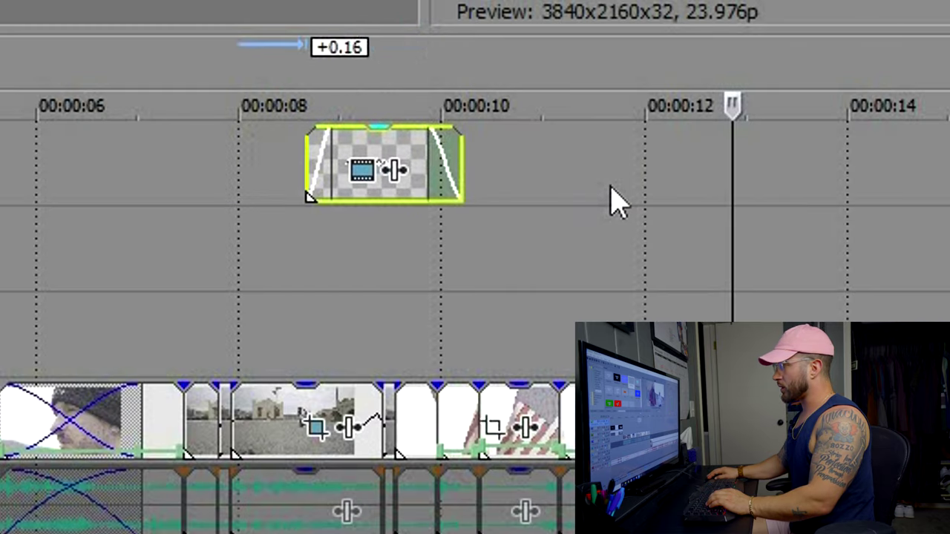
- Move the title over the flag footage to start at about 00:00:10.22 and play it back
drag(384, 167, 636, 166)
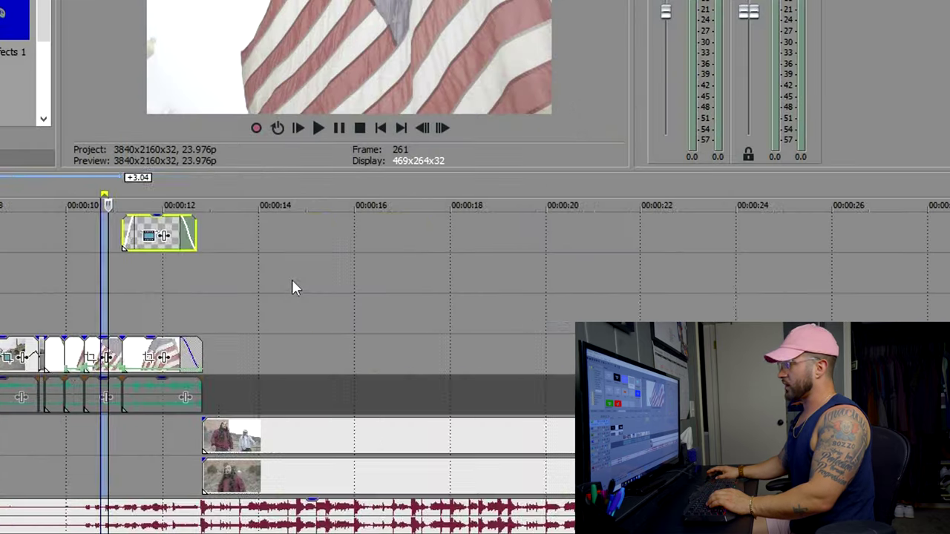
scroll(328, 301, up, 4)
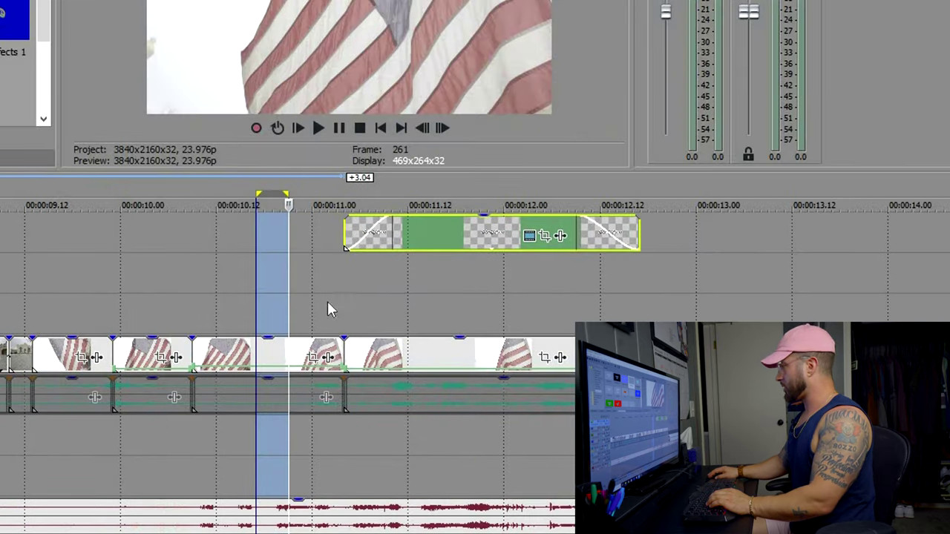
click(609, 256)
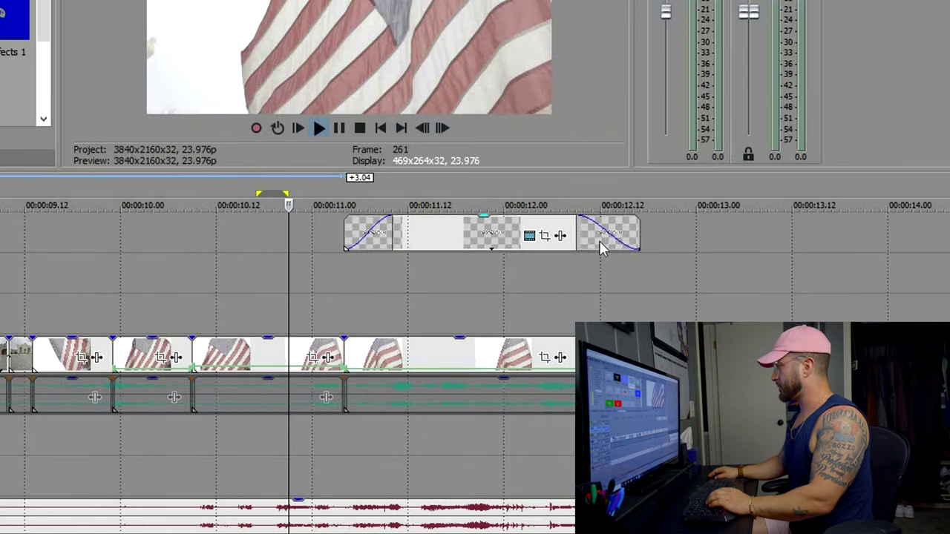
drag(409, 242, 263, 284)
key(KP_1)
click(248, 279)
key(space)
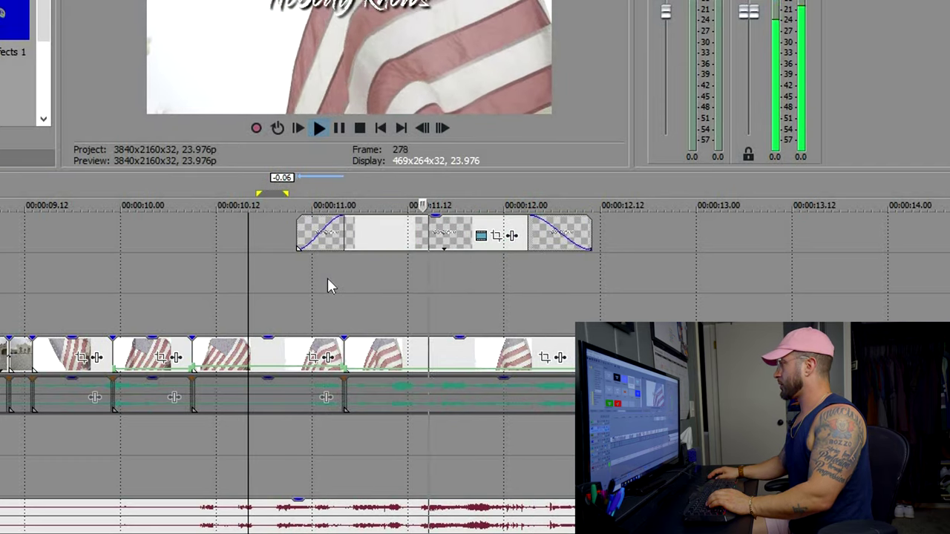
- Remove the title from the timeline, and make room for editing with lower tracks and a taller timeline area
scroll(171, 283, down, 5)
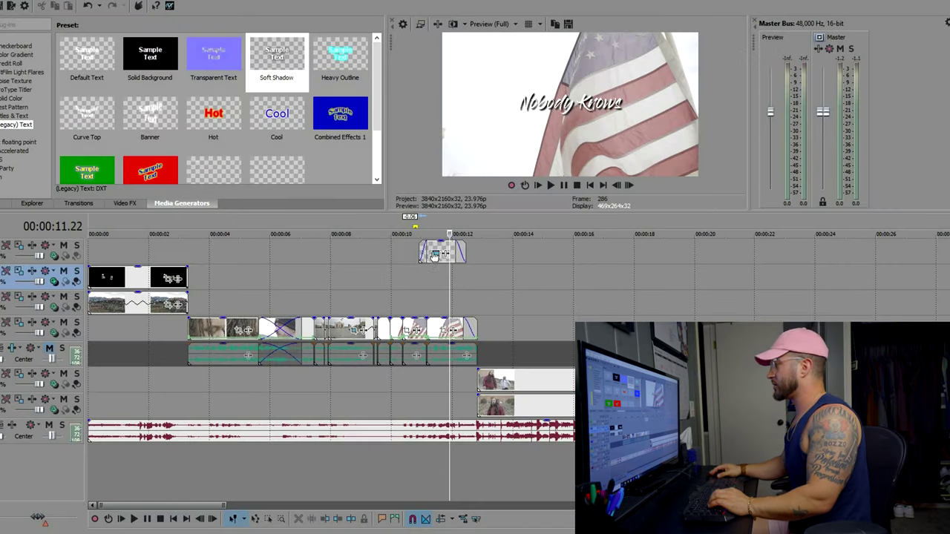
scroll(406, 297, down, 3)
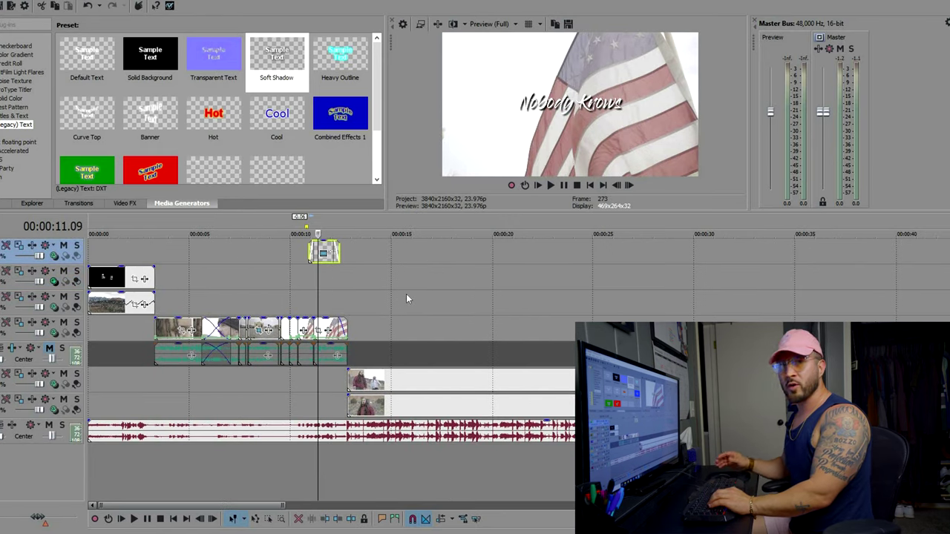
scroll(437, 278, up, 3)
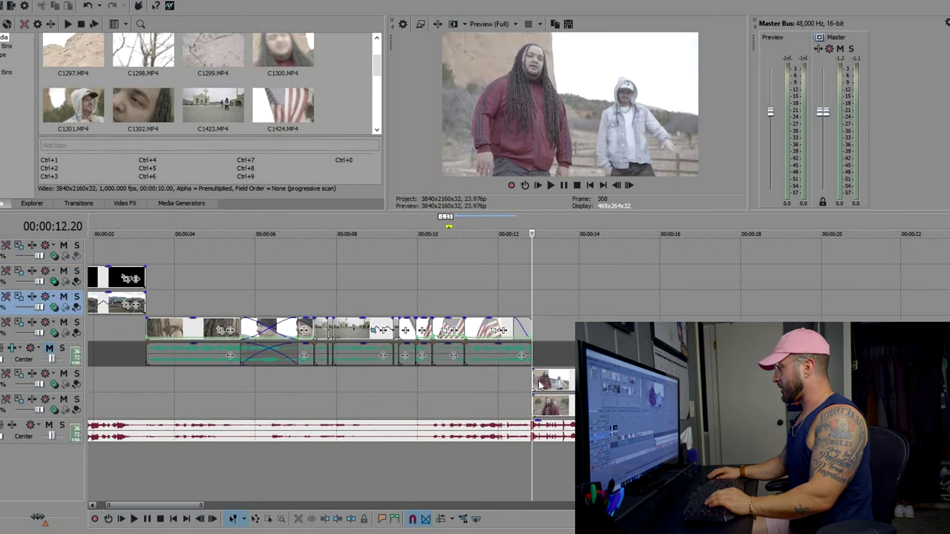
key(ctrl+alt+Left)
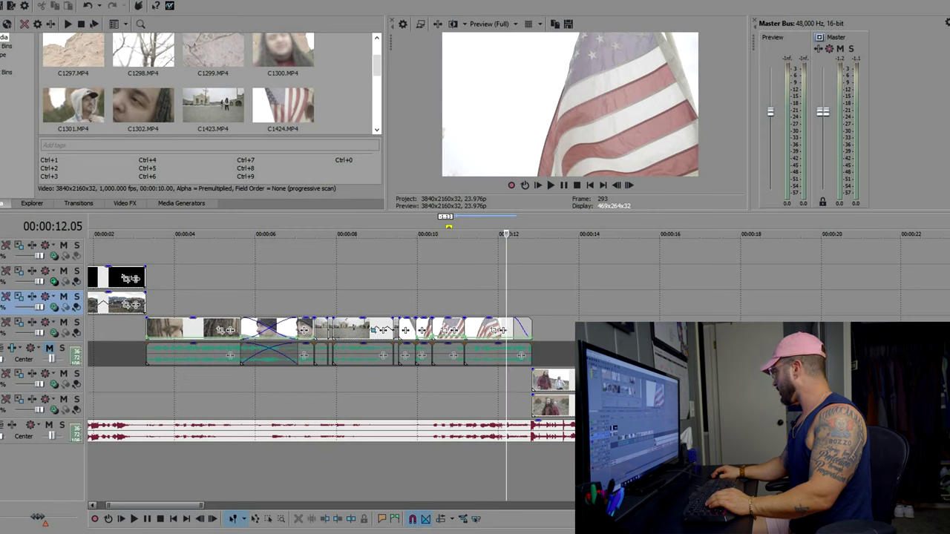
key(ctrl+shift+Down)
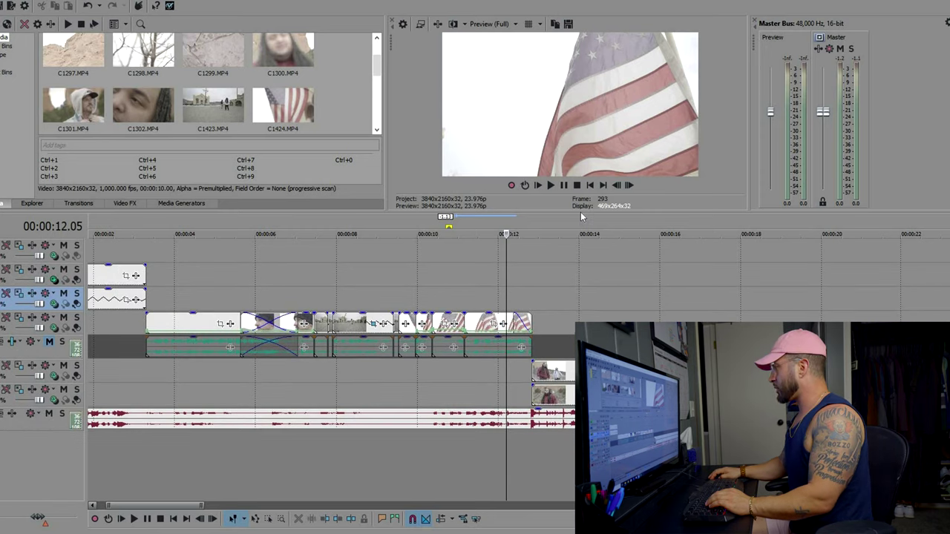
drag(580, 212, 581, 193)
scroll(530, 268, down, 2)
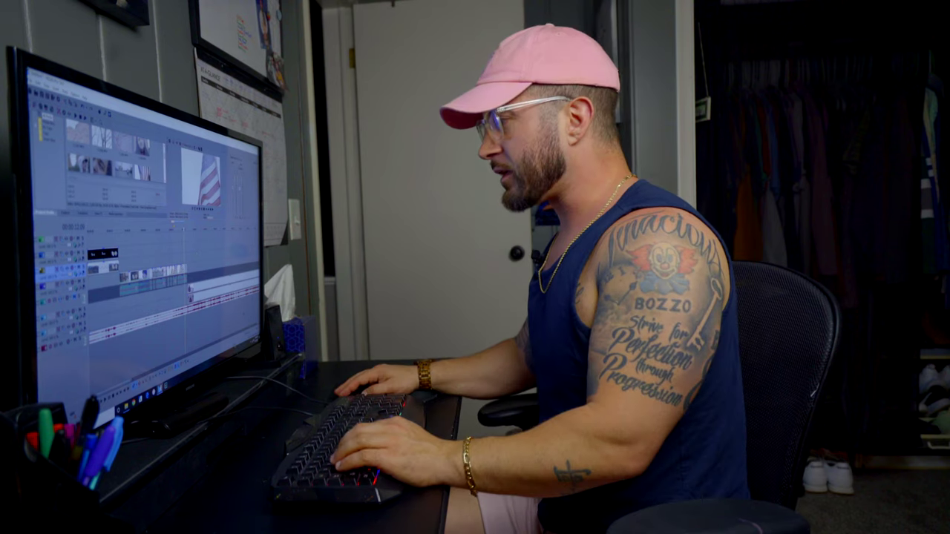
- Cut from the first performance clip to the lower one at about 00:00:16.13 with a fade-out and fade-in, and play the transition
key(space)
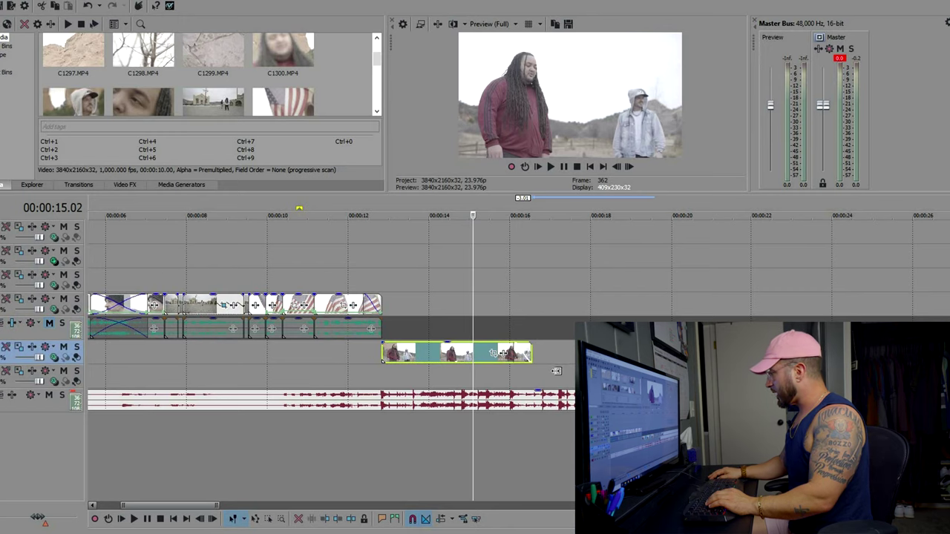
drag(556, 371, 532, 367)
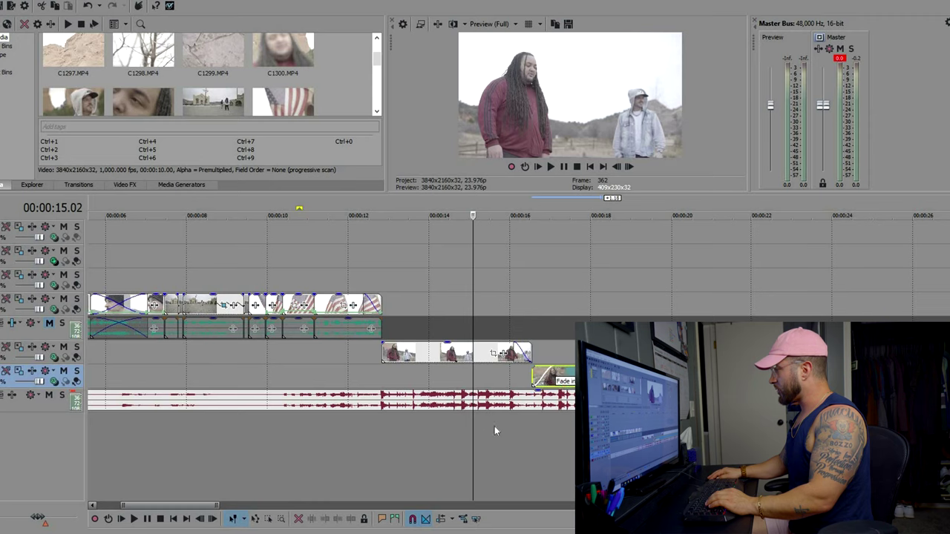
click(504, 355)
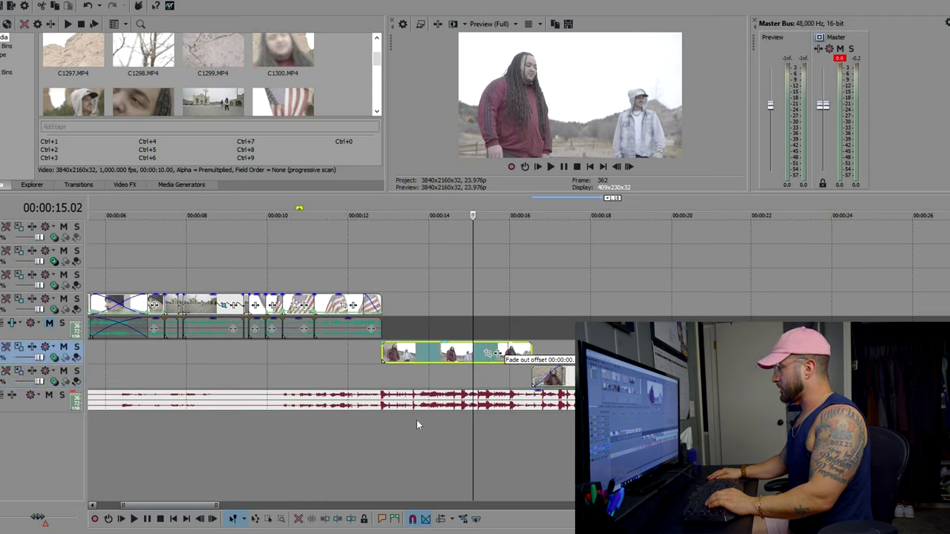
key(space)
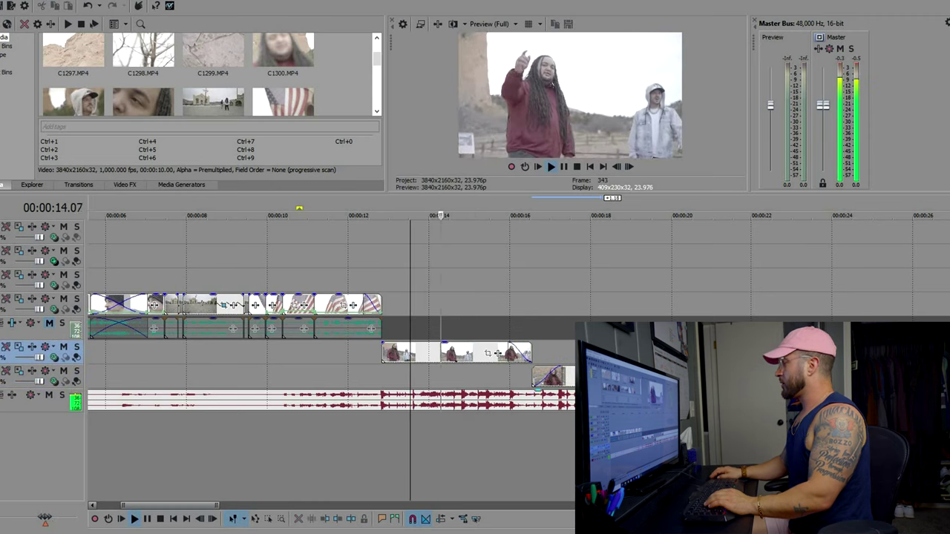
- Cut back to the upper performance clip at 00:00:19.02, play through it, and end that shot at 00:00:20.16
click(587, 377)
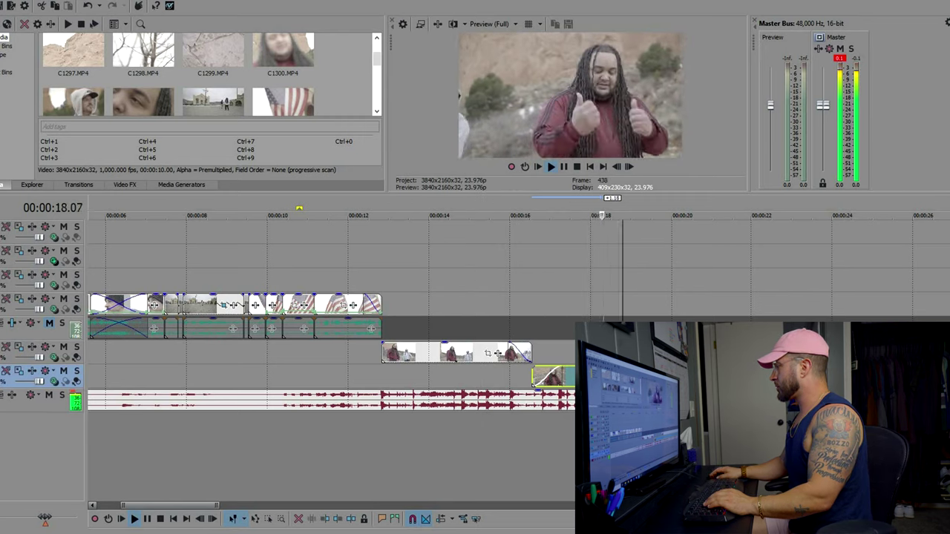
key(Return)
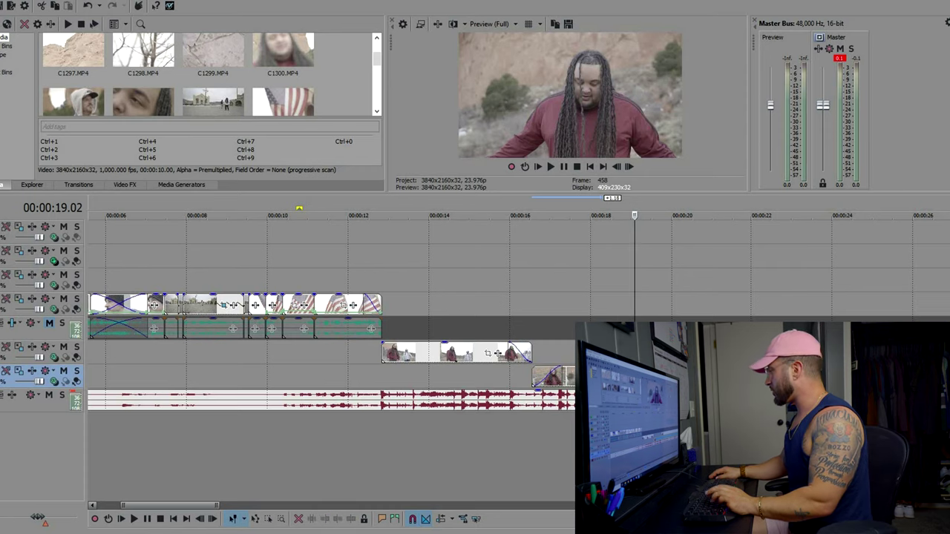
drag(655, 353, 634, 353)
click(621, 353)
scroll(621, 353, up, 3)
key(space)
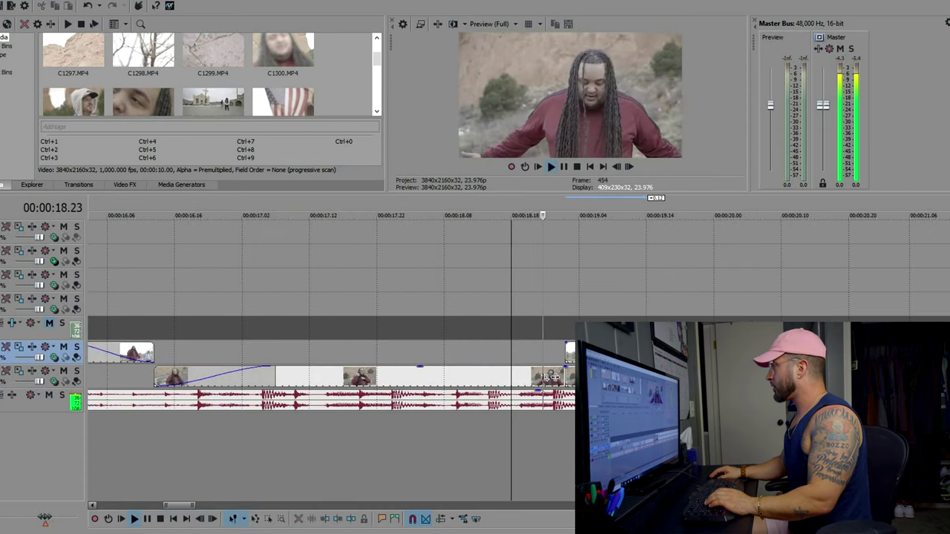
scroll(621, 352, down, 3)
key(Return)
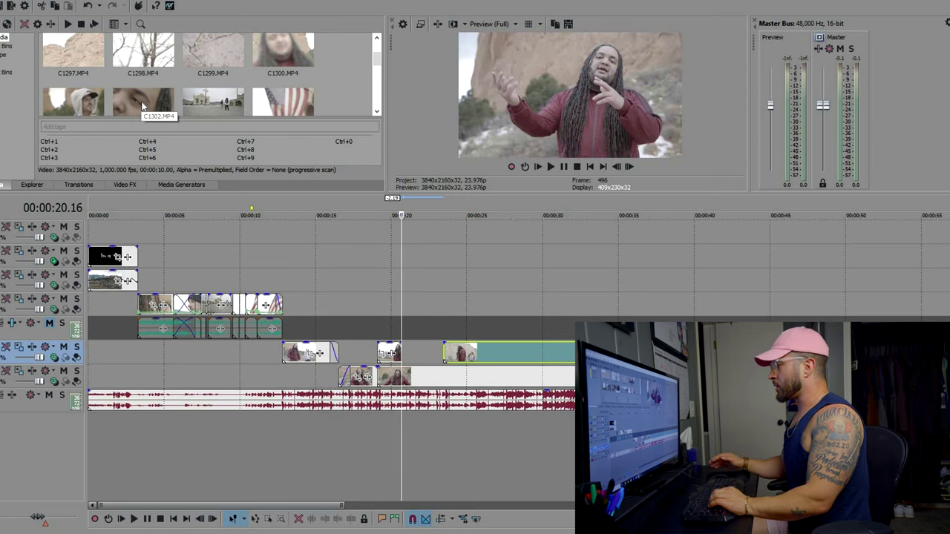
- Add the C1302.MP4 close-up to the B-roll track from 00:00:20.16 and split it at 00:00:22.09
drag(432, 308, 431, 306)
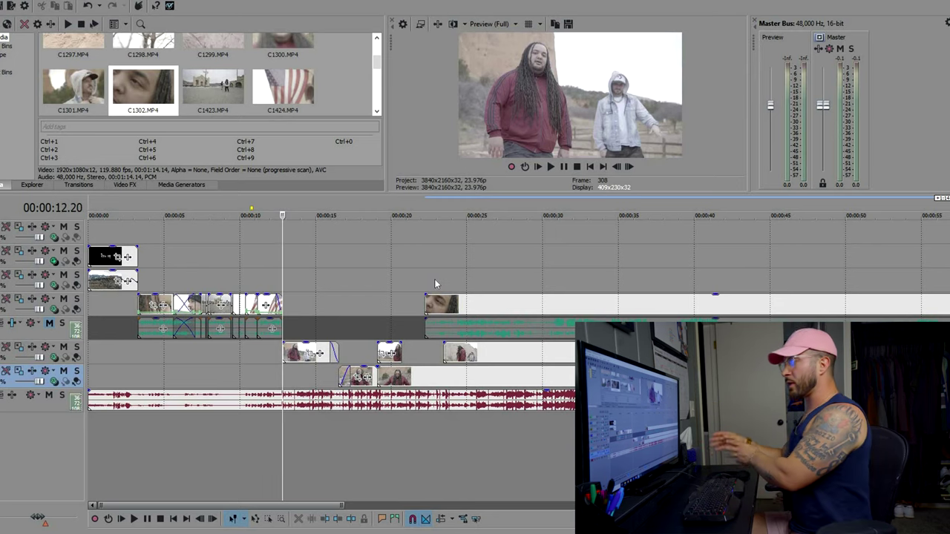
key(space)
drag(427, 302, 515, 303)
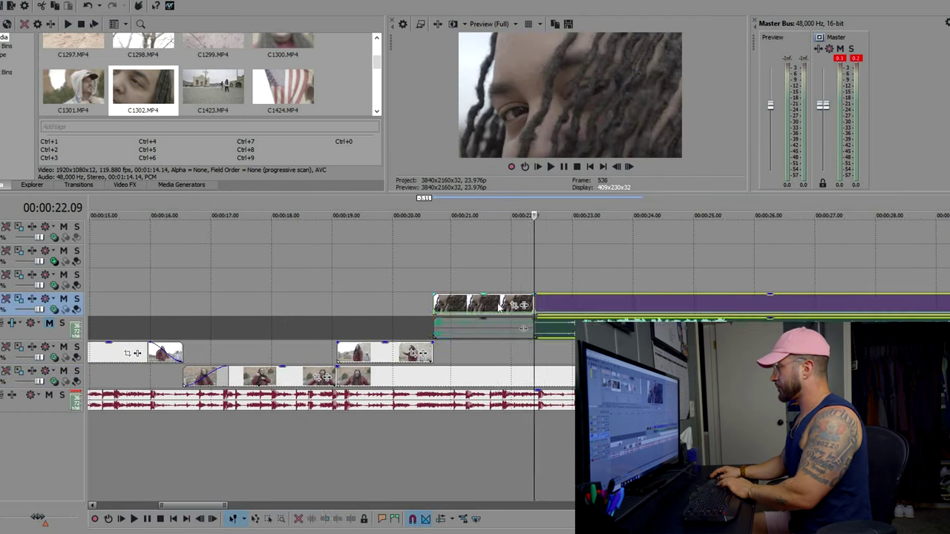
- Keep the C1302 close-up only up to 00:00:22.09 with a fade-out, and start the lower performance clip at that point
drag(501, 307, 475, 305)
key(space)
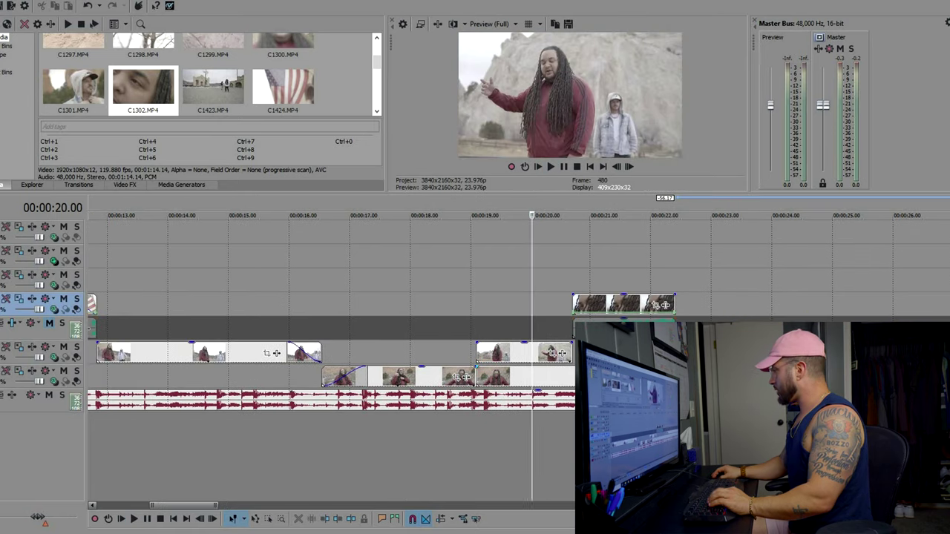
click(615, 377)
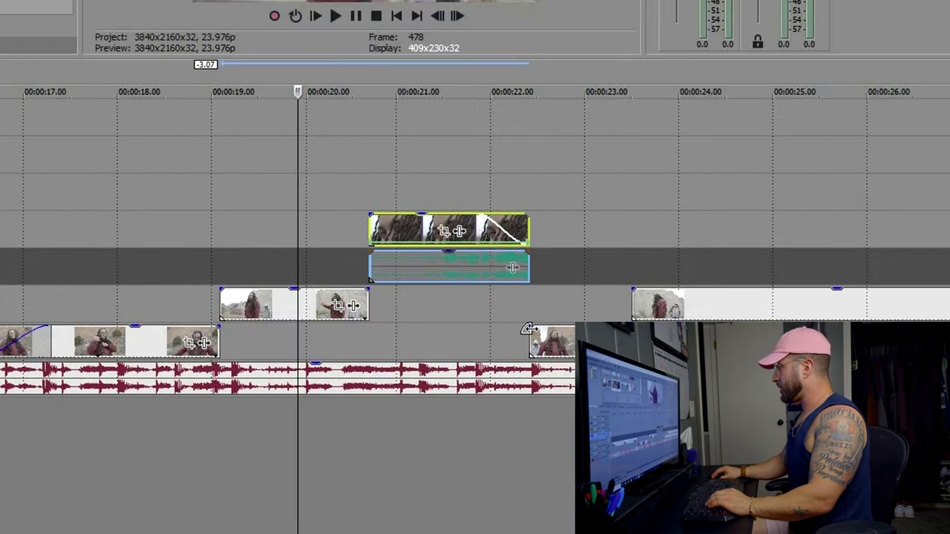
- Delete the lower performance segment that starts at 00:00:22.09, where the C1302 close-up ends
click(541, 346)
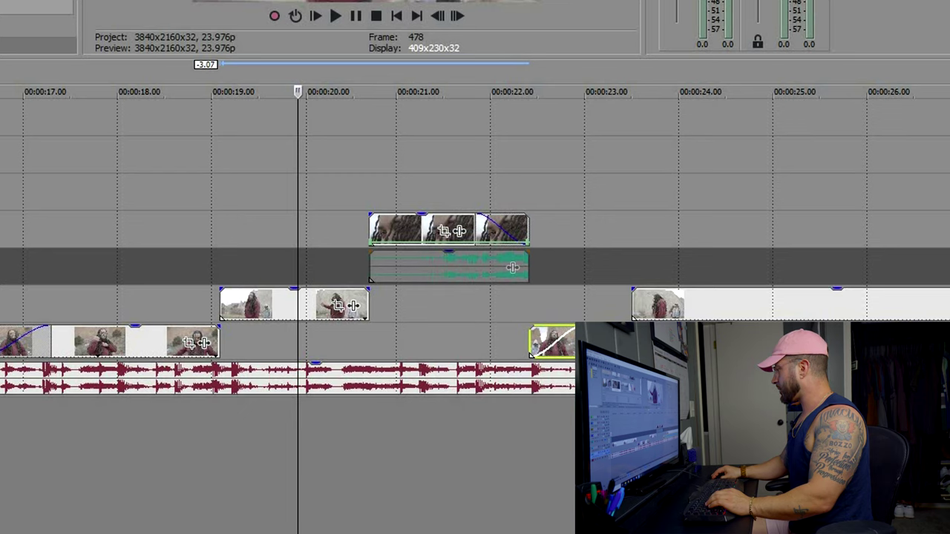
key(Delete)
scroll(672, 260, right, 4)
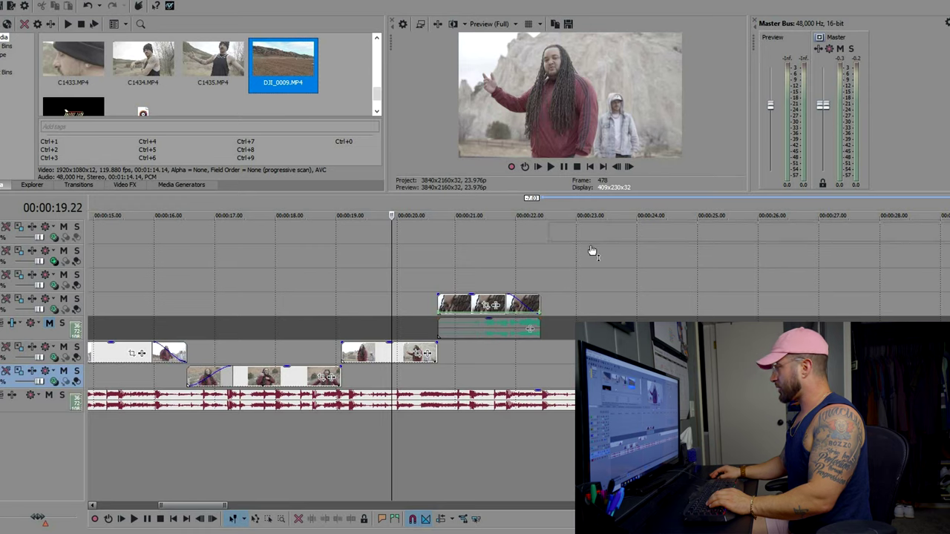
- Add the DJI_0009.MP4 drone clip to an upper track and slow it to a playback rate of 0.4
drag(592, 251, 589, 253)
scroll(282, 254, down, 6)
drag(261, 251, 659, 242)
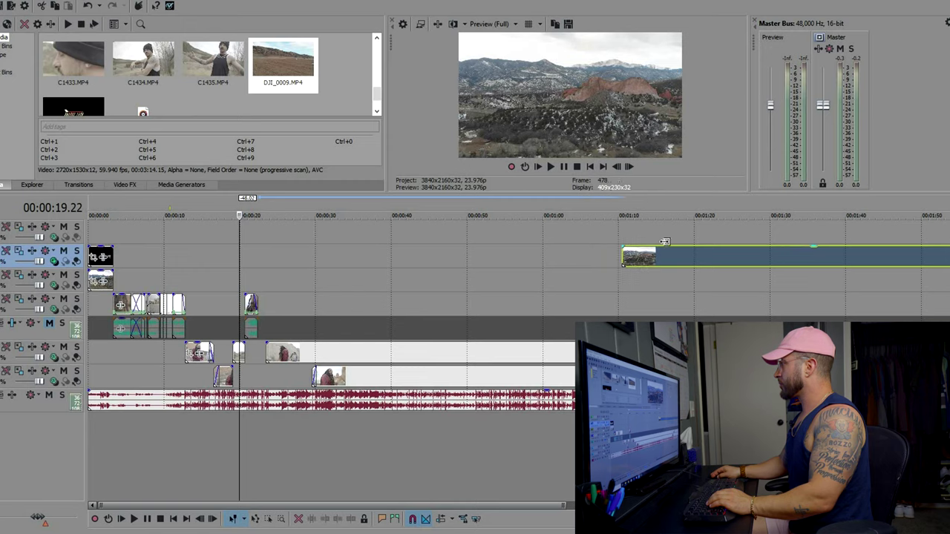
click(349, 531)
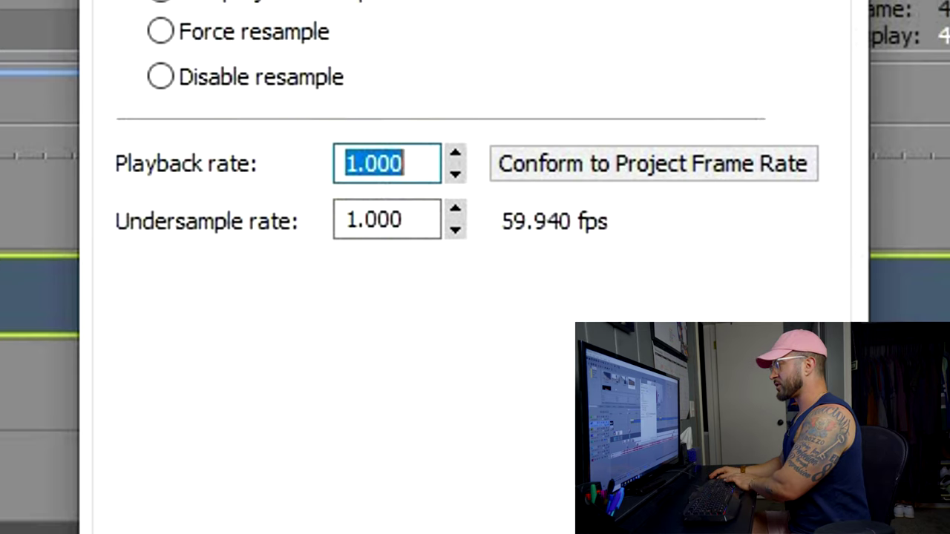
text(.4)
key(Return)
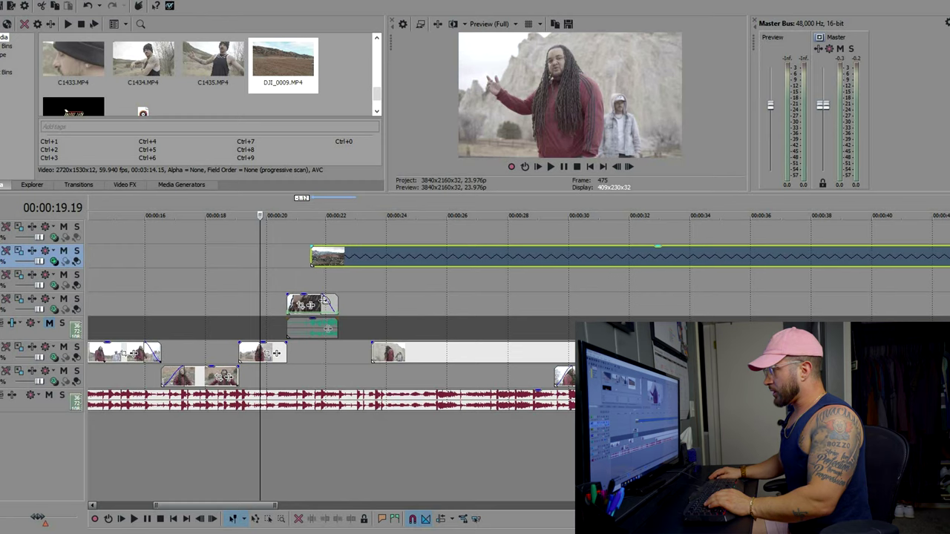
- Start the drone clip at about 00:00:21.12 over the end of the close-up with a fade-in, and remove the close-up's fade-out
click(330, 304)
click(505, 255)
key(ctrl+alt+Left)
scroll(512, 254, up, 4)
drag(605, 247, 640, 248)
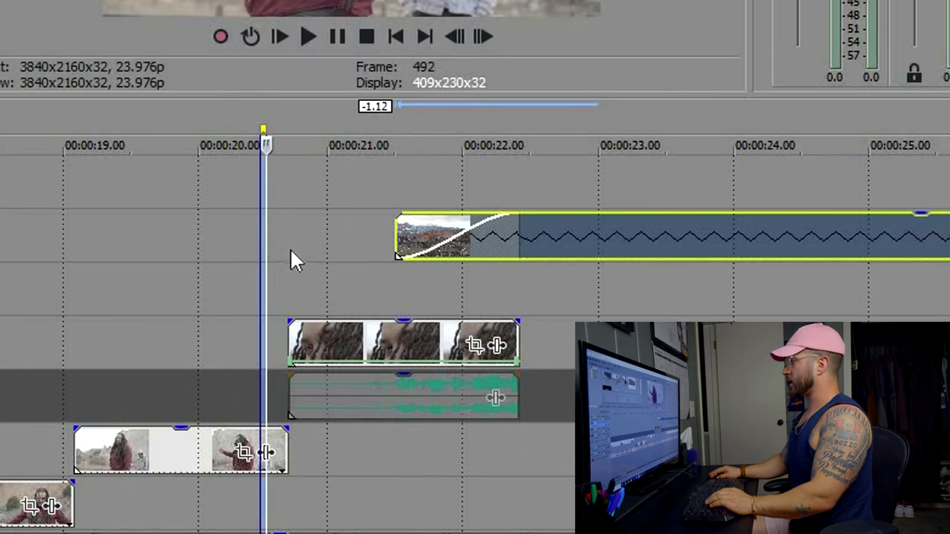
click(288, 247)
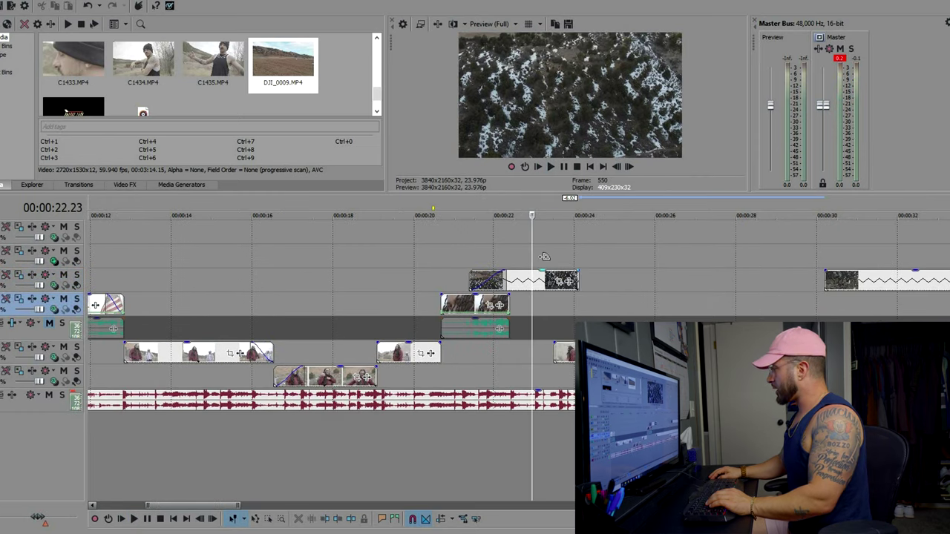
- Give the drone clip a 00:00:00.19 fade-out and start the upper performance clip with a fade-in where the drone clip ends
drag(577, 271, 546, 256)
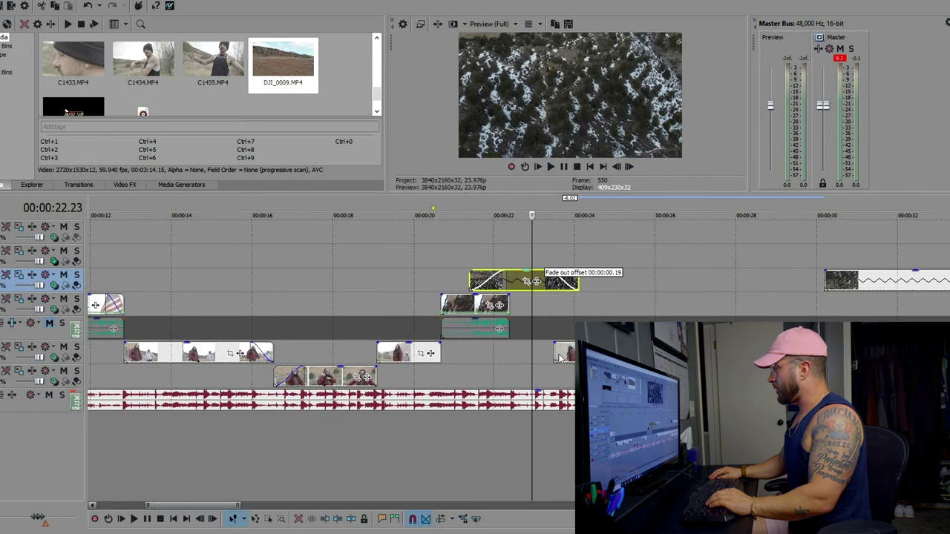
drag(554, 352, 579, 353)
key(space)
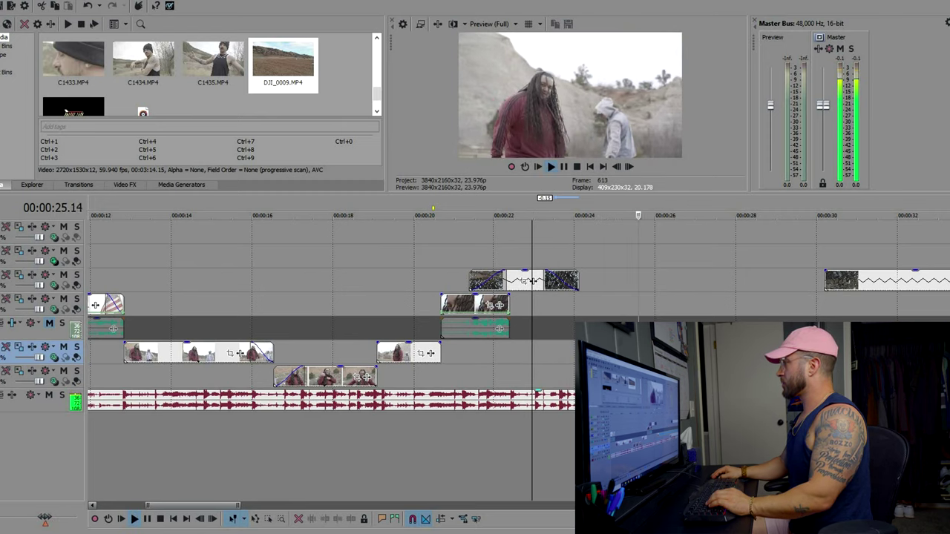
- Split the upper performance clip at 00:00:25.15 and delete the part after the split
key(Return)
scroll(527, 361, up, 3)
click(527, 361)
key(s)
key(Delete)
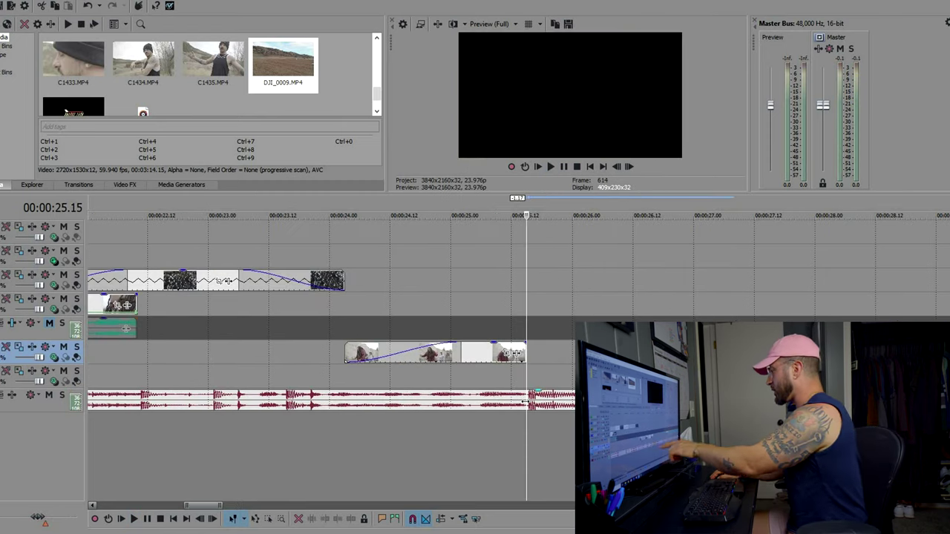
- Extend the lower performance clip back so it starts at 00:00:25.15, and play through the cut
scroll(525, 402, down, 3)
drag(769, 377, 513, 431)
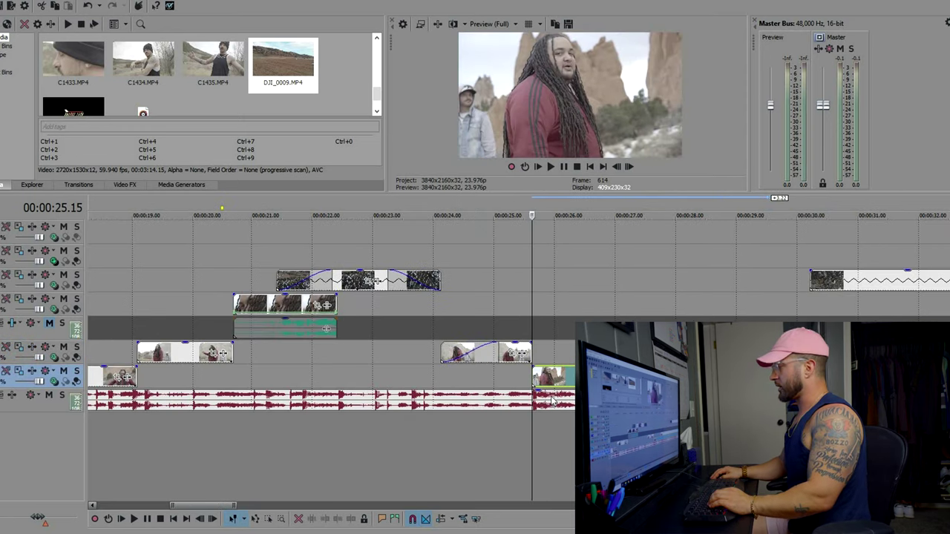
click(489, 432)
key(space)
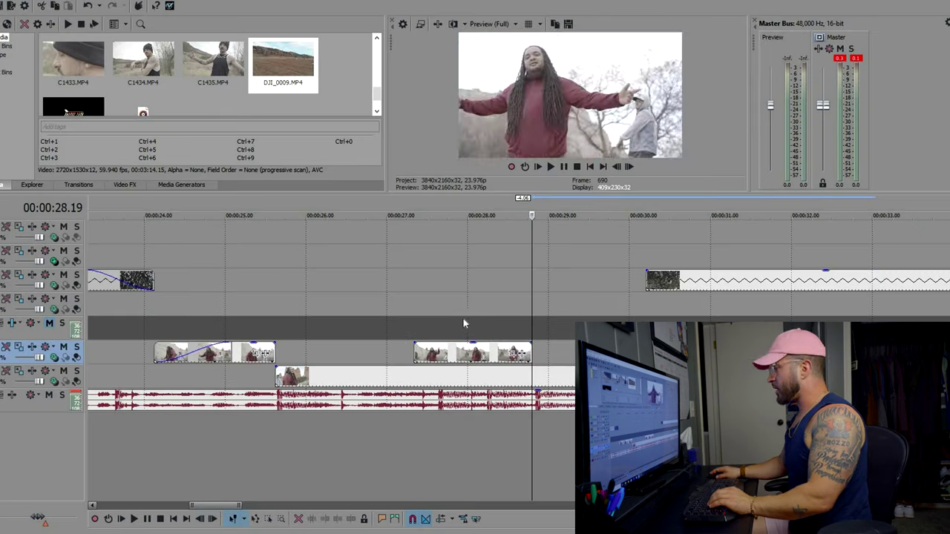
- Keep an upper performance shot from 00:00:27.08 to 00:00:28.19 and play the cut from 00:00:26.12
key(Delete)
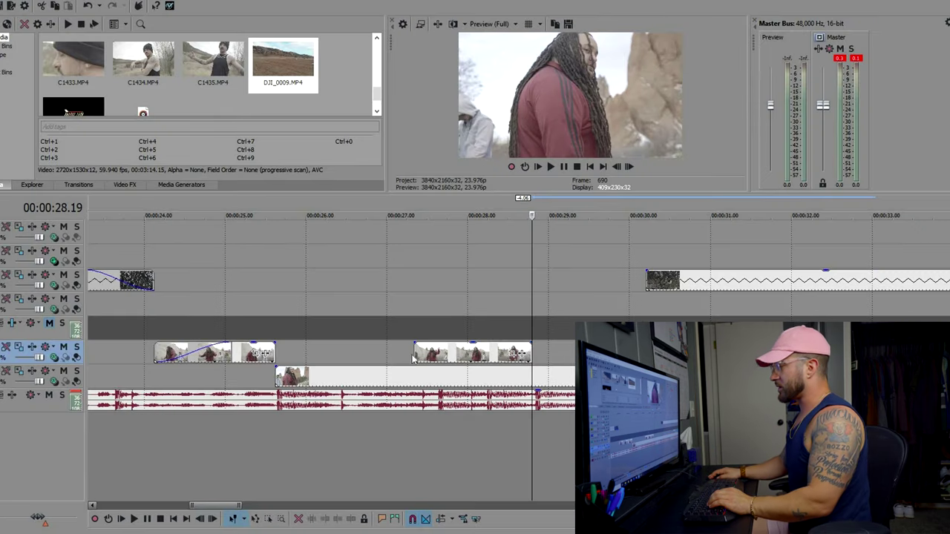
click(415, 353)
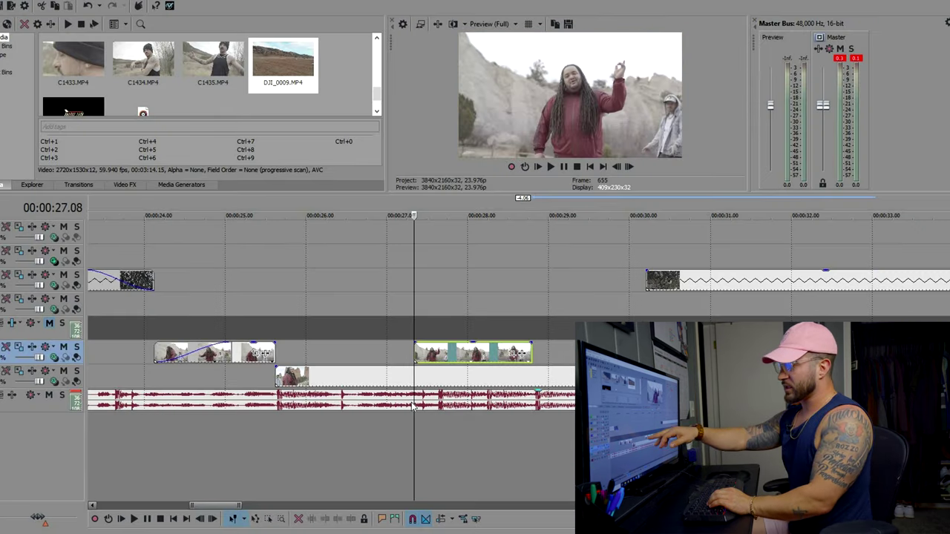
click(345, 439)
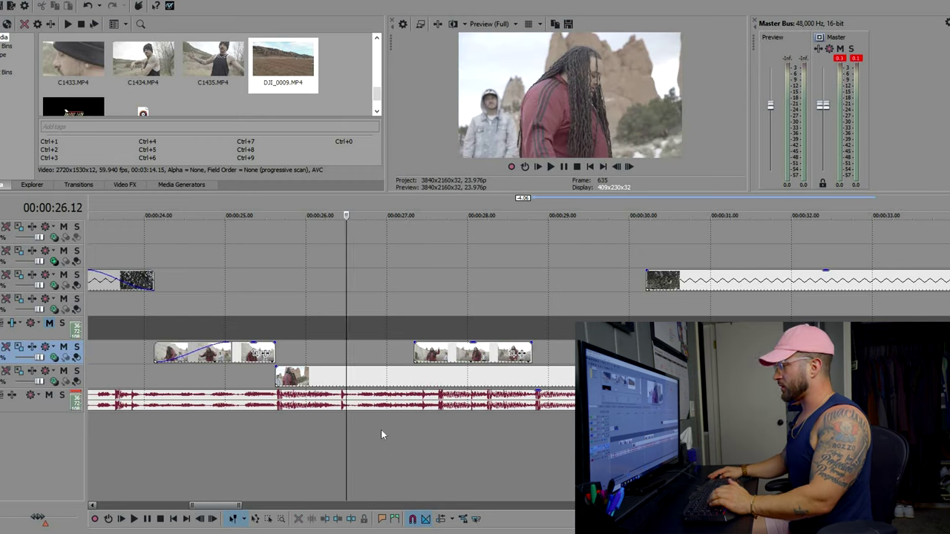
key(space)
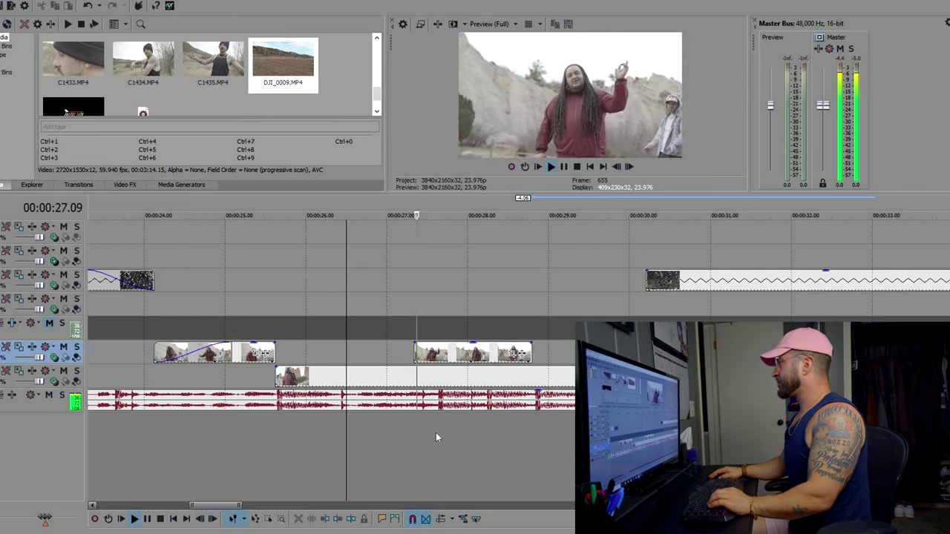
scroll(524, 414, down, 3)
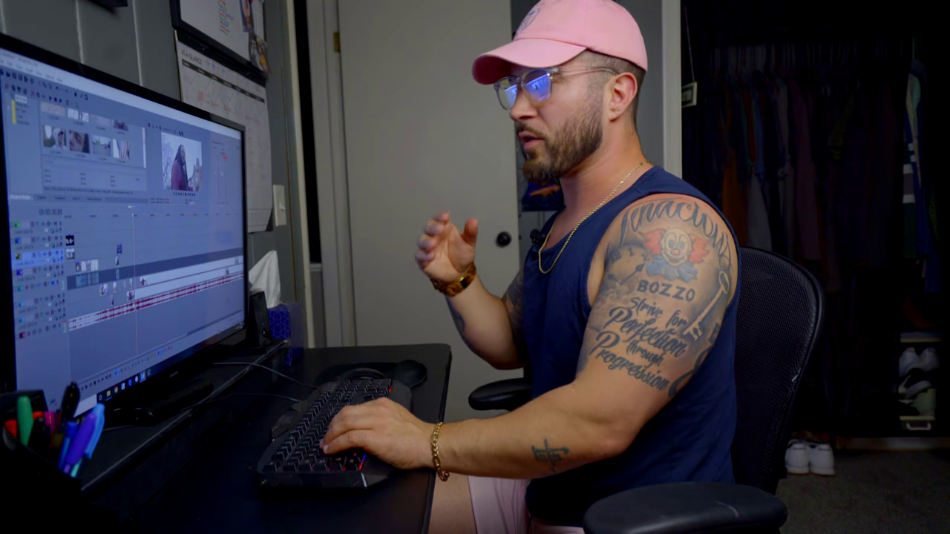
key(Up)
key(Up)
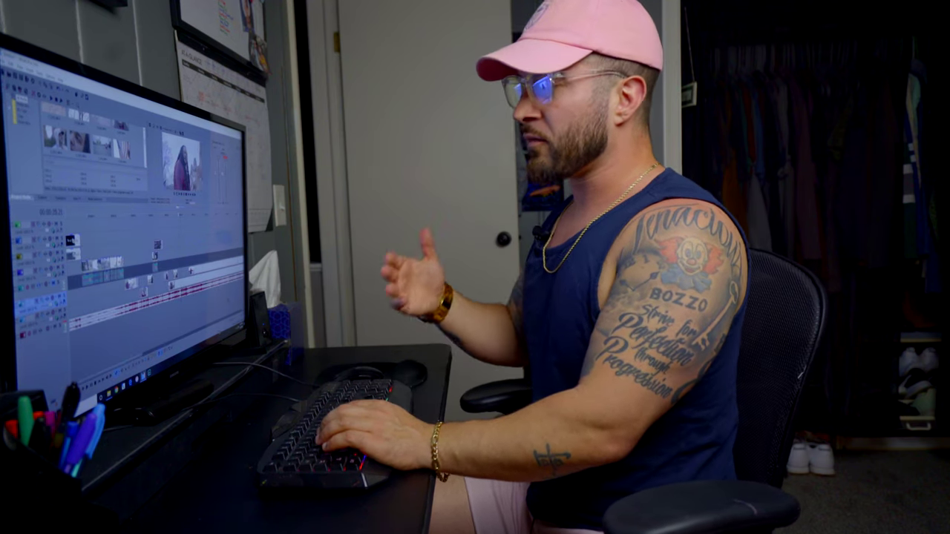
click(125, 324)
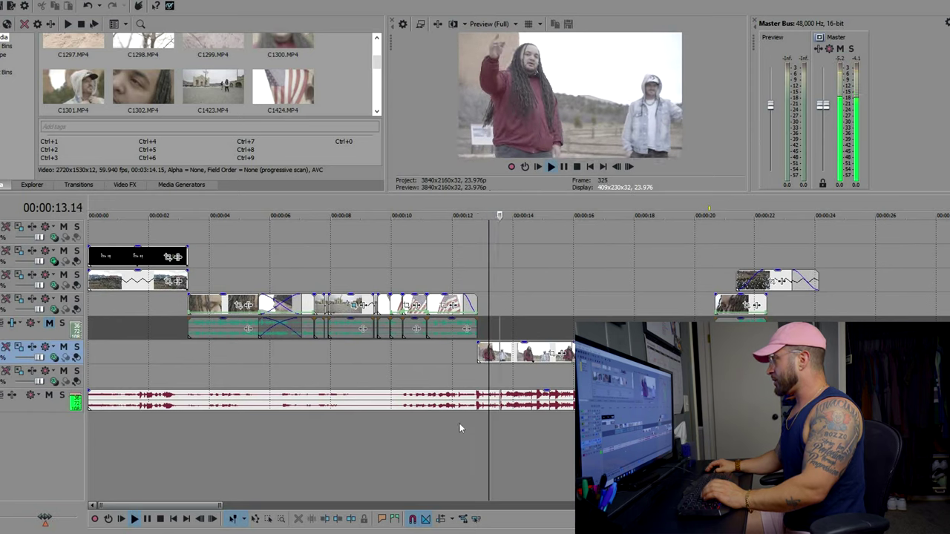
- Play the edit from the first performance shot onward to check the cuts, close-up and drone insert against the song
scroll(459, 428, down, 2)
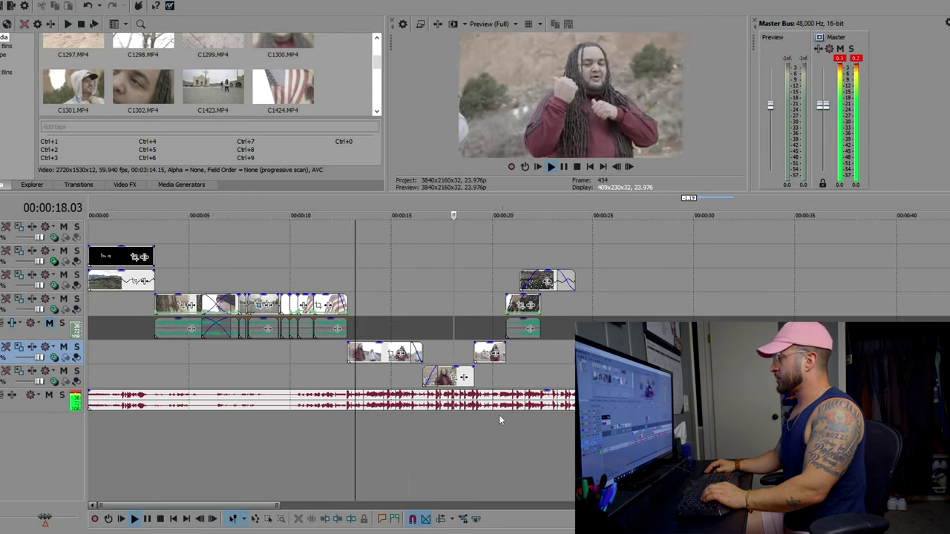
scroll(505, 420, up, 2)
scroll(545, 416, up, 2)
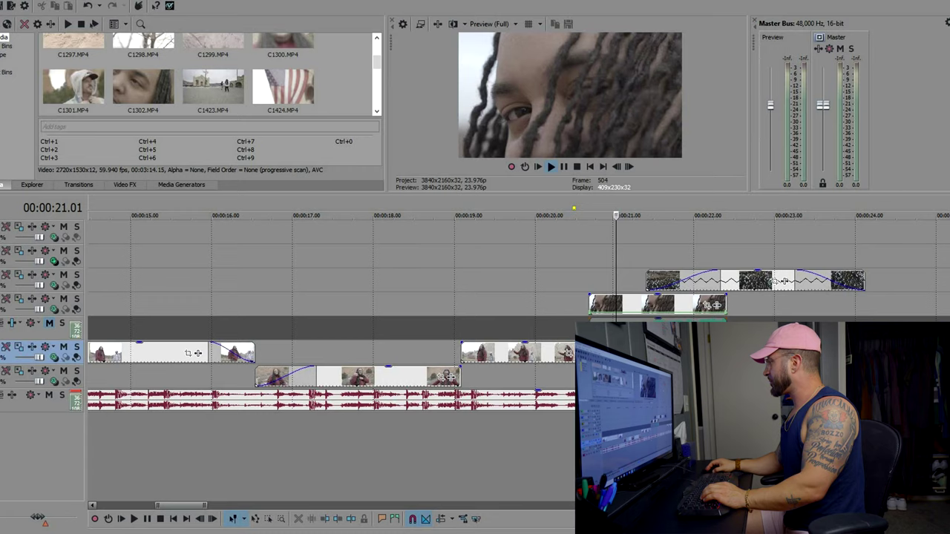
key(Down)
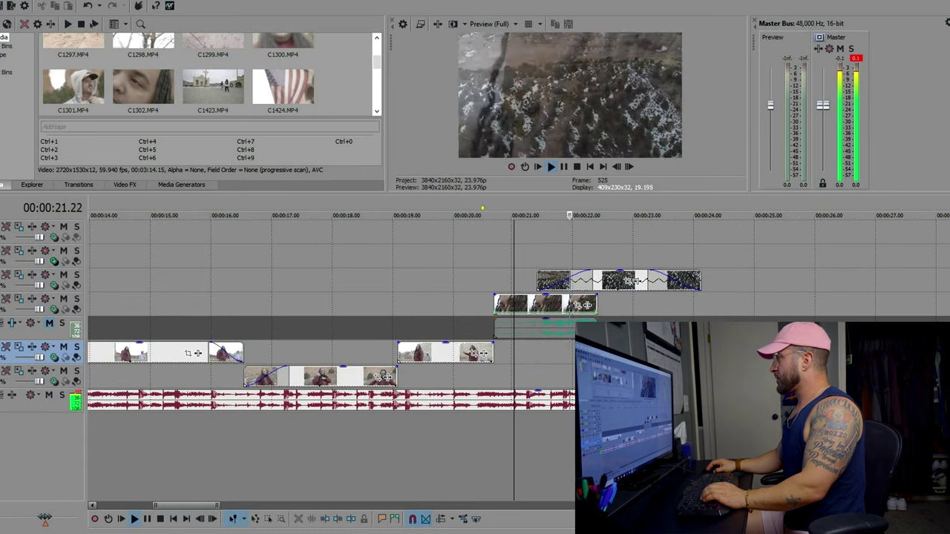
scroll(334, 445, down, 2)
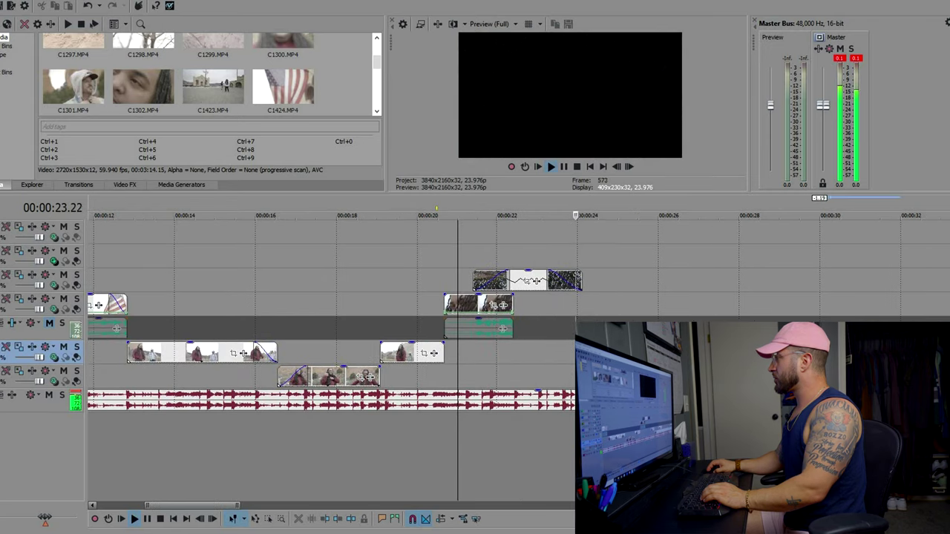
scroll(334, 445, down, 1)
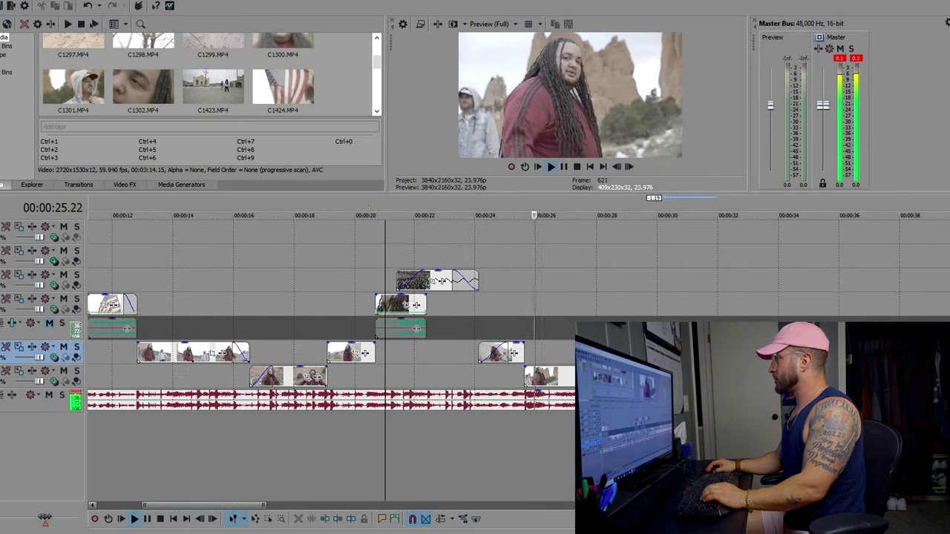
scroll(549, 446, up, 1)
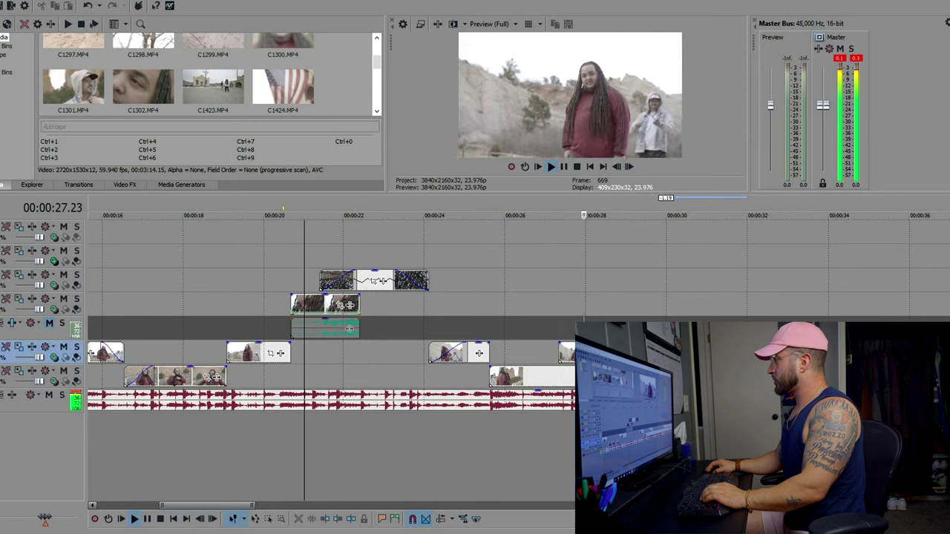
scroll(549, 360, up, 4)
- Add C1423.MP4 to the B-roll track at 00:00:31.22 and split it at 00:00:32.12
click(550, 356)
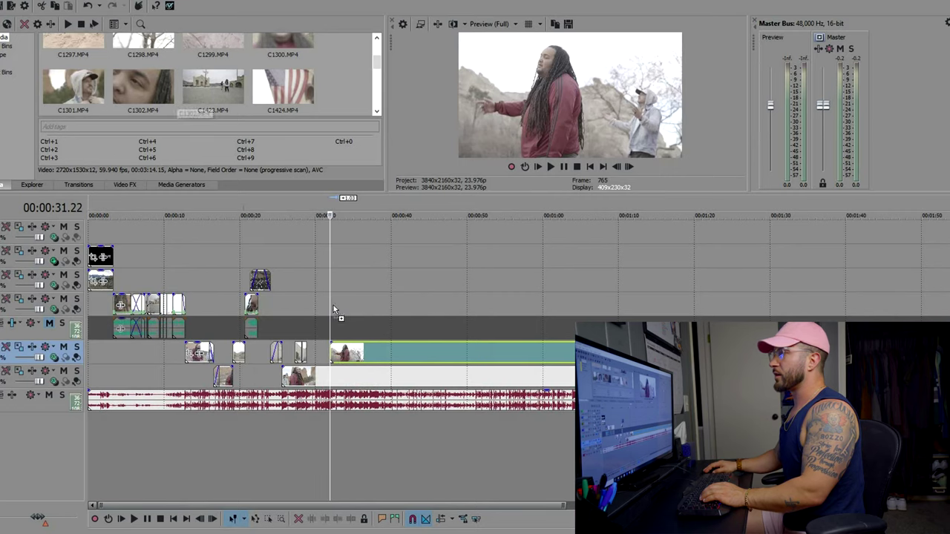
drag(333, 306, 330, 308)
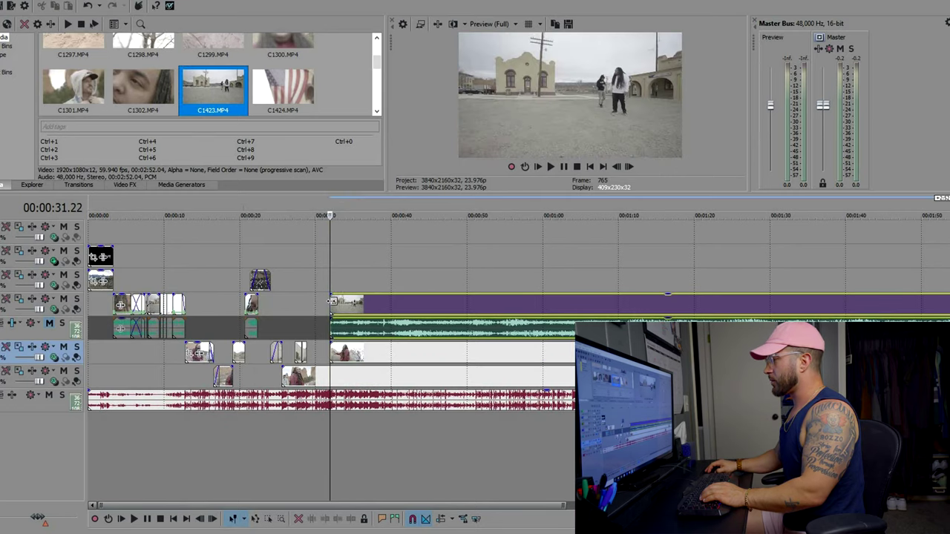
drag(330, 215, 341, 215)
key(space)
scroll(532, 314, up, 5)
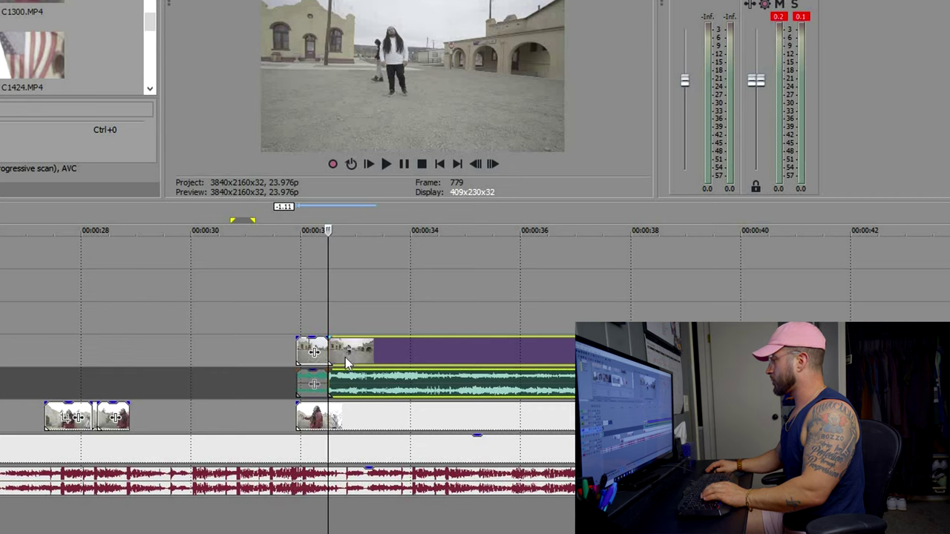
- Split the C1423 clip again at about 00:00:33.11 and play its opening section
right_click(326, 377)
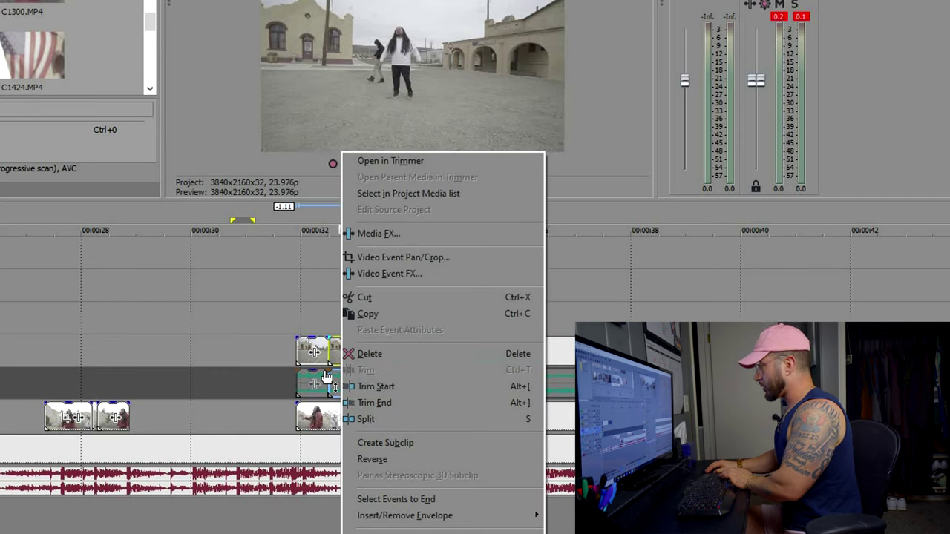
click(312, 365)
scroll(261, 354, up, 4)
click(258, 356)
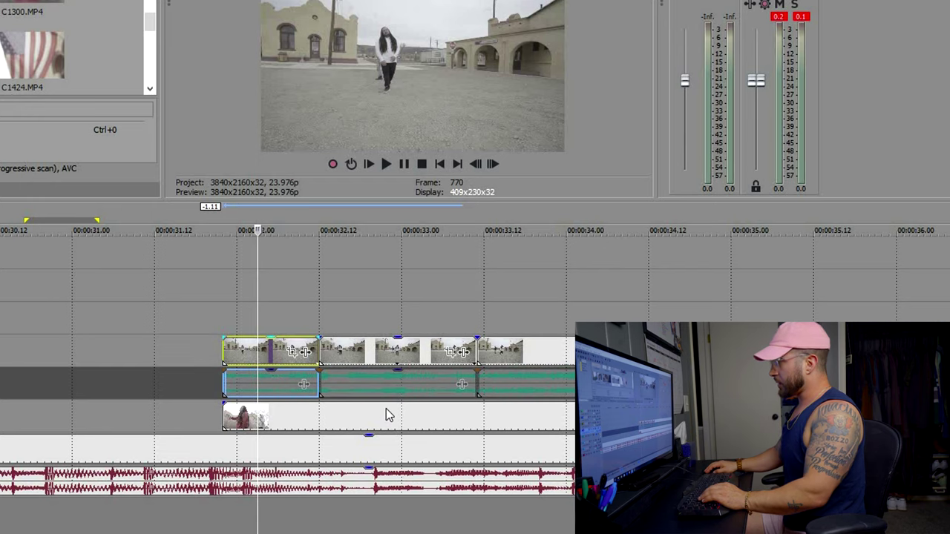
key(space)
- Set the playback rate of the middle C1423 segment, starting at 00:00:32.12, to 4
click(329, 358)
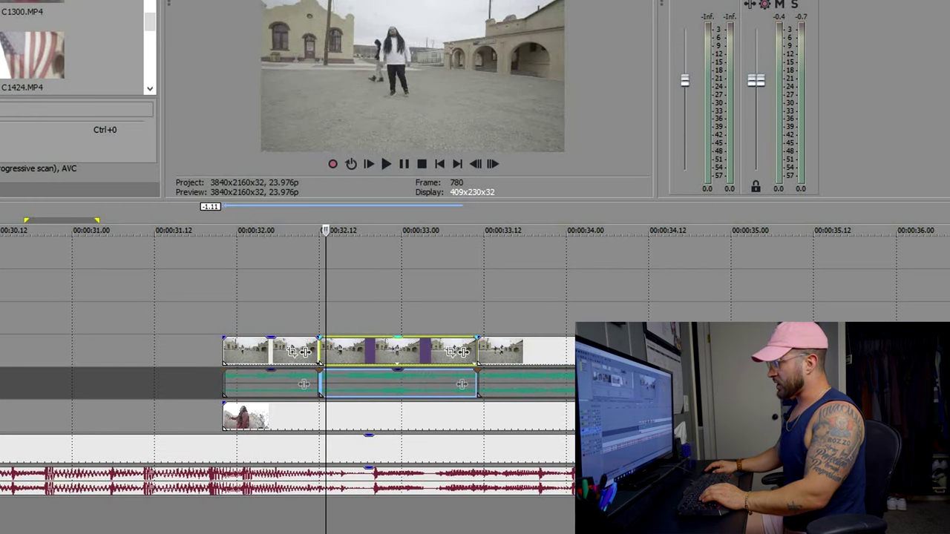
right_click(331, 361)
click(254, 239)
key(alt+Return)
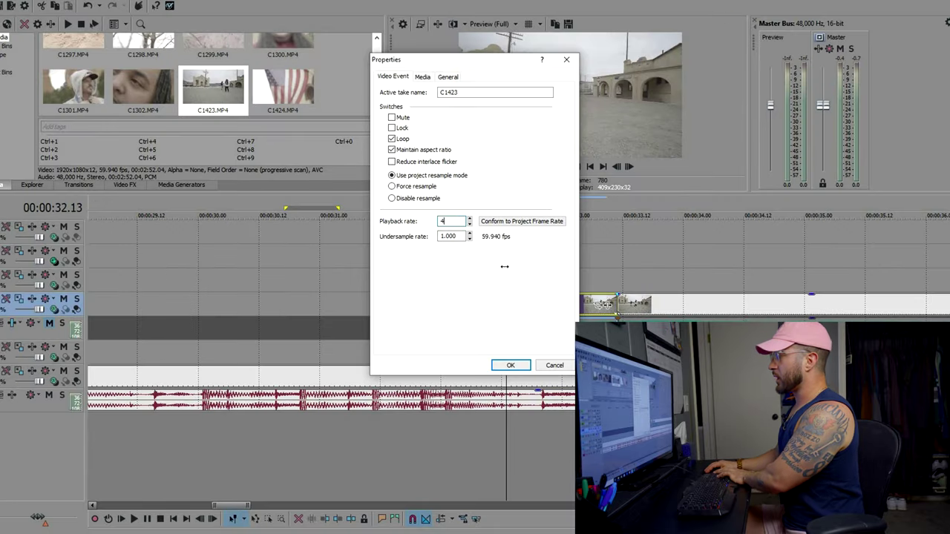
text(4)
key(Return)
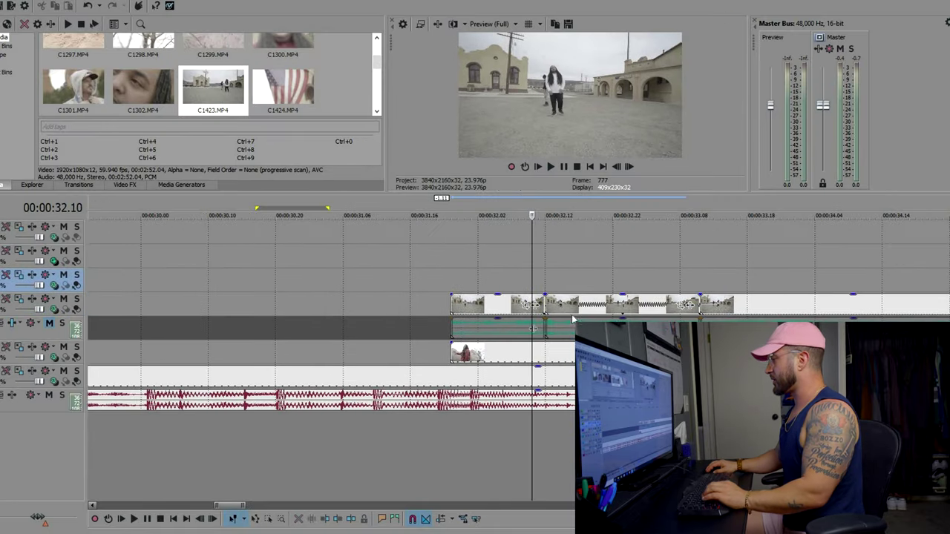
- Play the sped-up C1423 segment and split it at 00:00:32.15
key(space)
key(space)
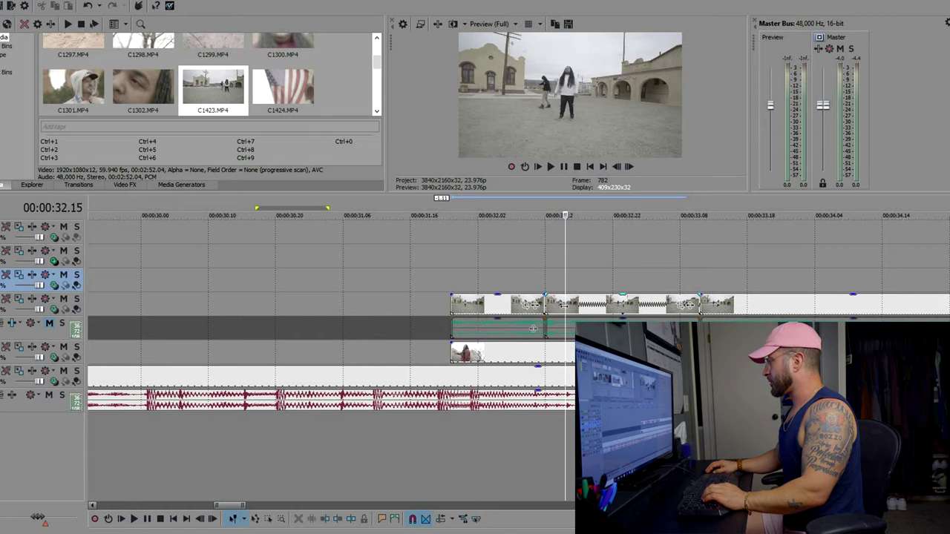
key(s)
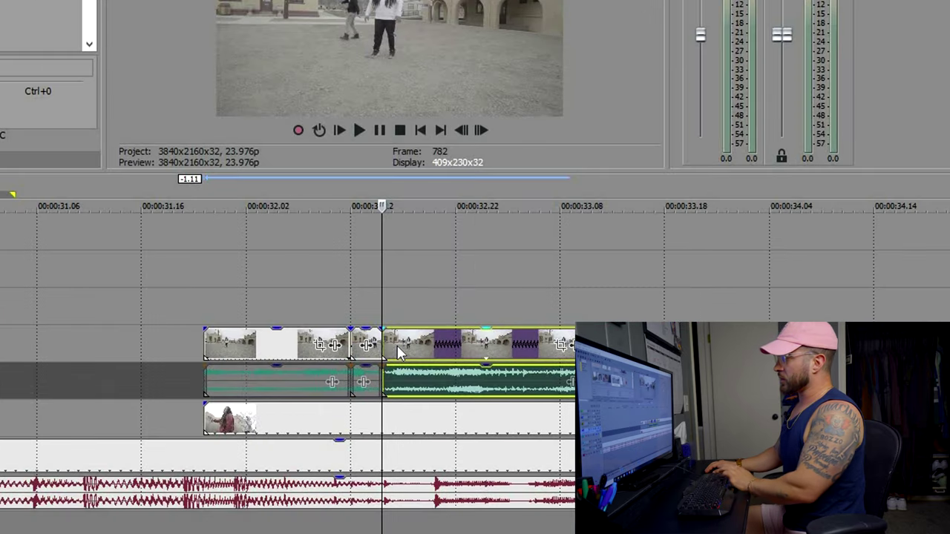
- Lower the playback rate of the C1423 segment starting at 00:00:32.15 and overlap it two frames with the preceding segment
right_click(397, 345)
click(408, 532)
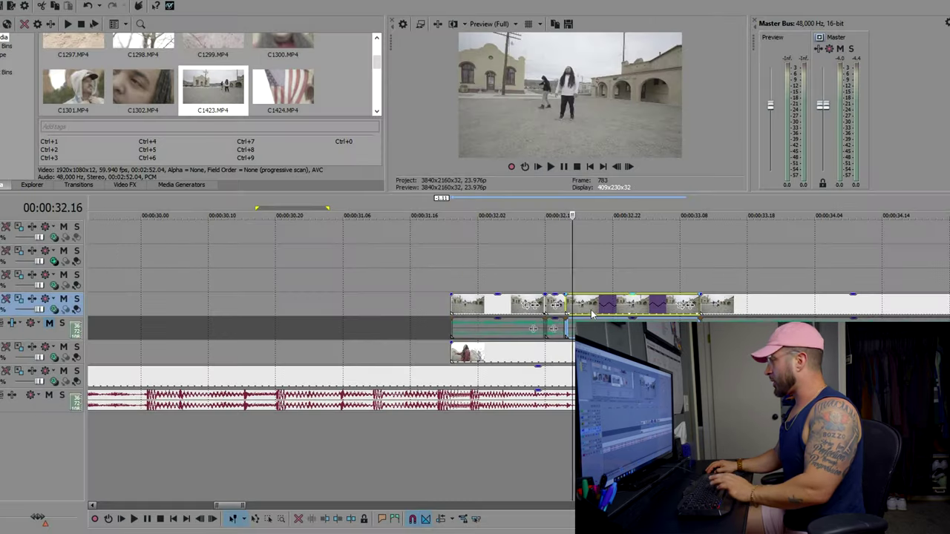
click(550, 285)
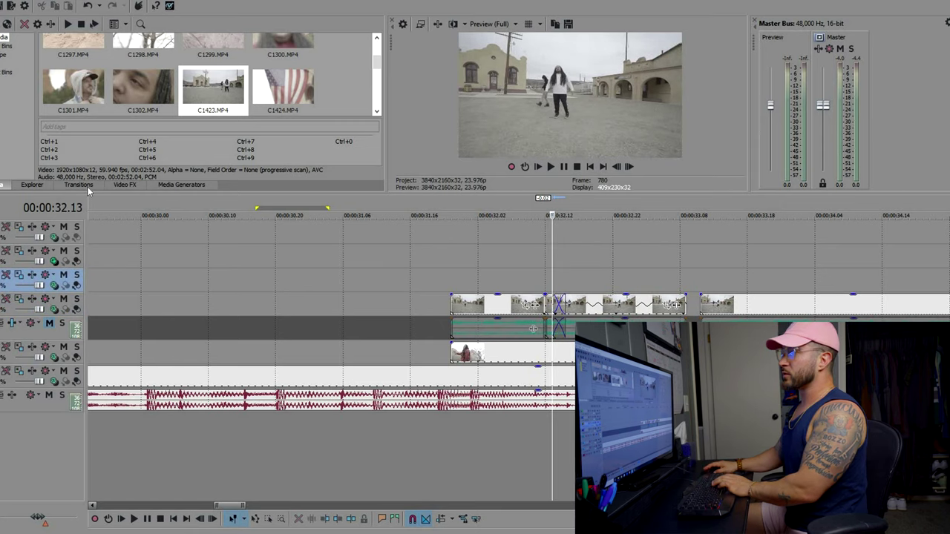
- Apply the Additive Dissolve transition to the C1423 overlap near 00:00:32.13 and play the result
click(77, 184)
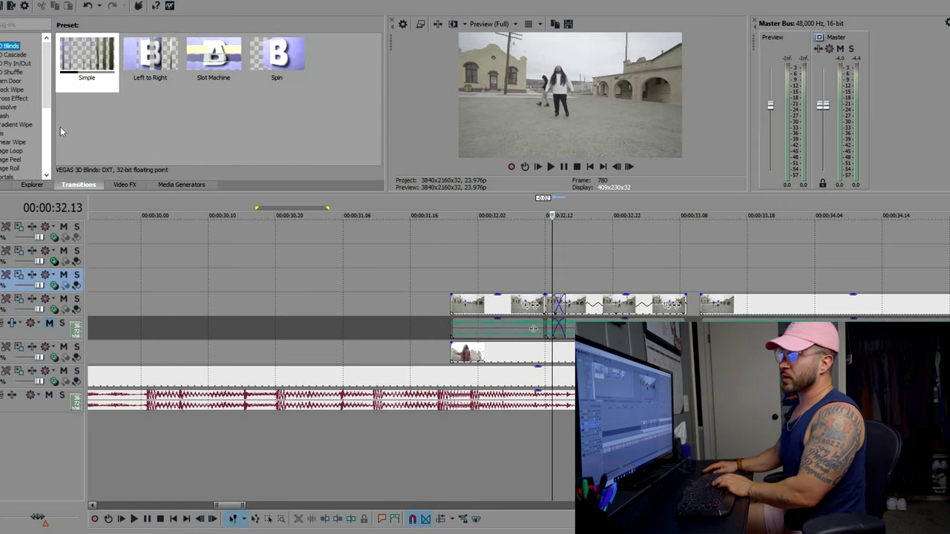
click(11, 106)
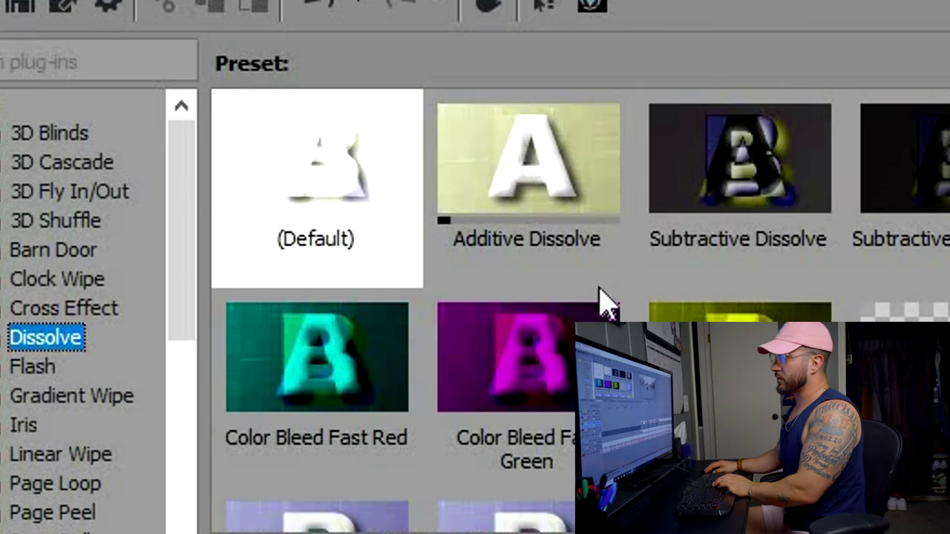
click(152, 56)
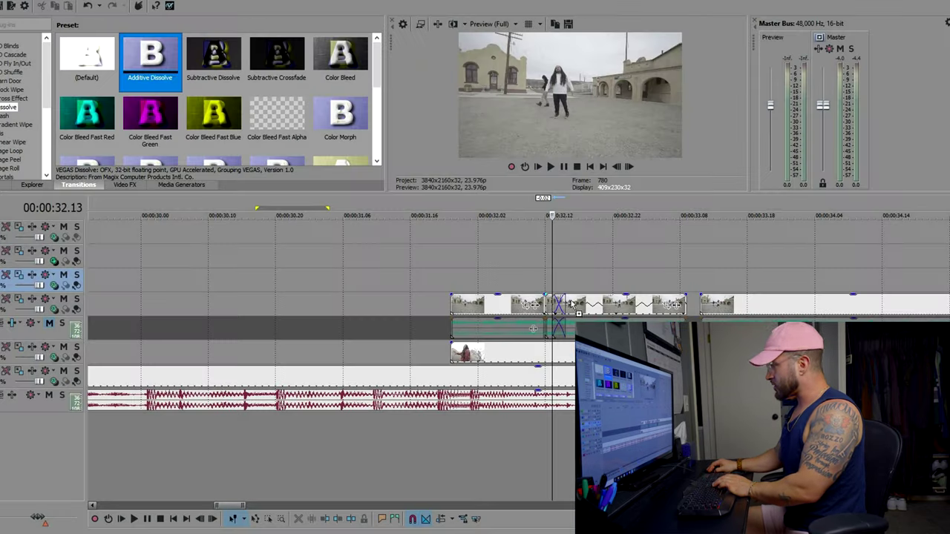
drag(571, 303, 571, 305)
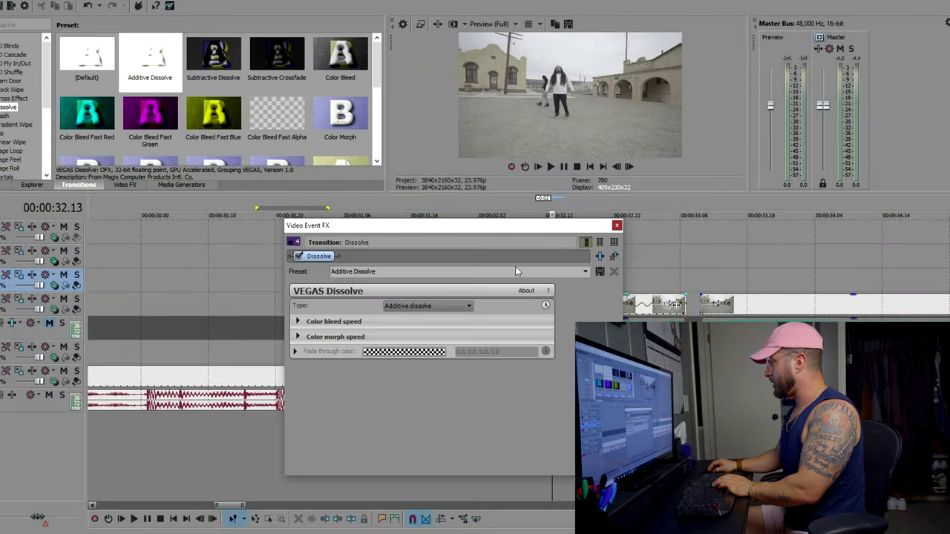
click(617, 226)
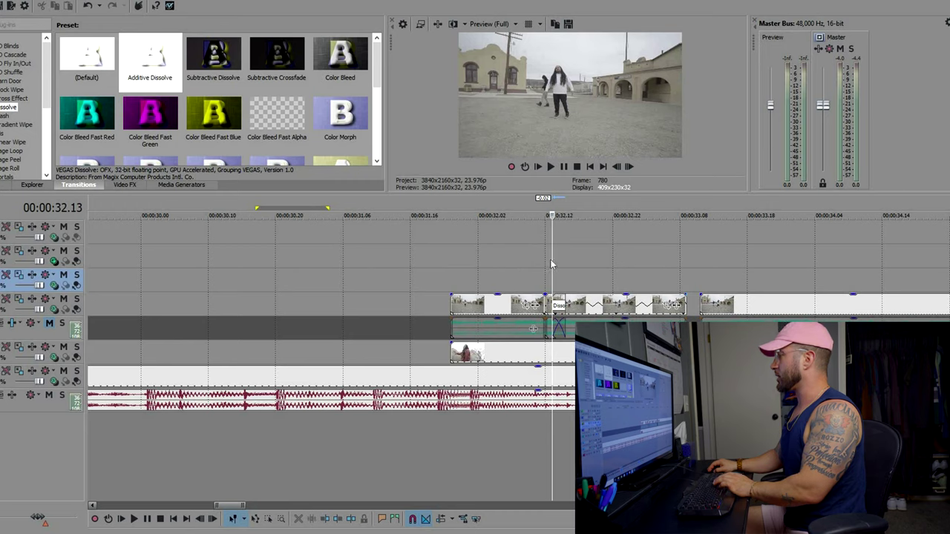
click(517, 264)
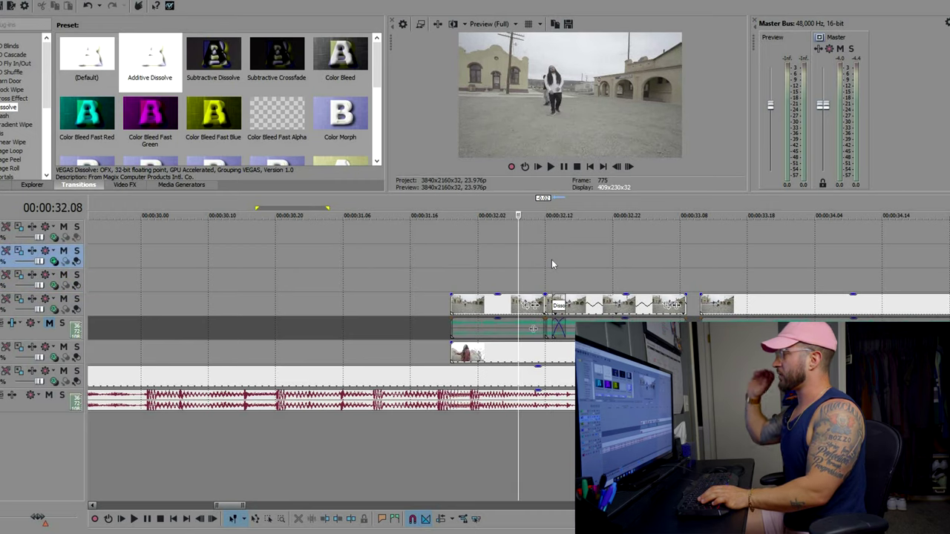
key(space)
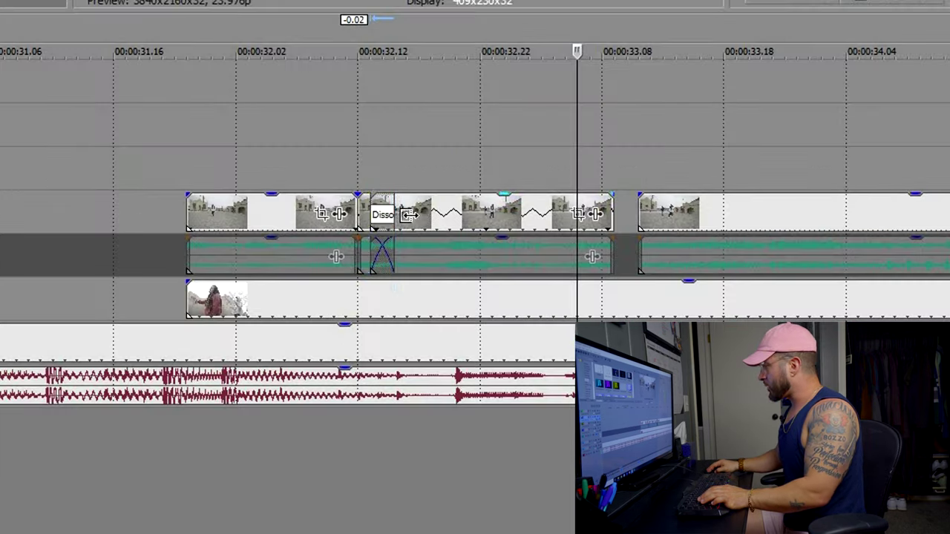
- Lengthen the first C1423 dissolve to five frames and play the transition
drag(420, 215, 430, 218)
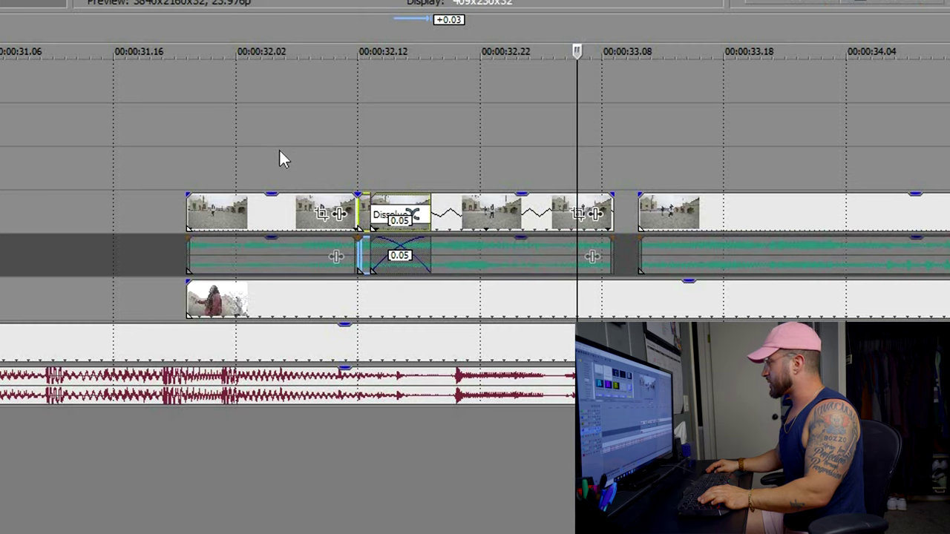
click(279, 150)
key(space)
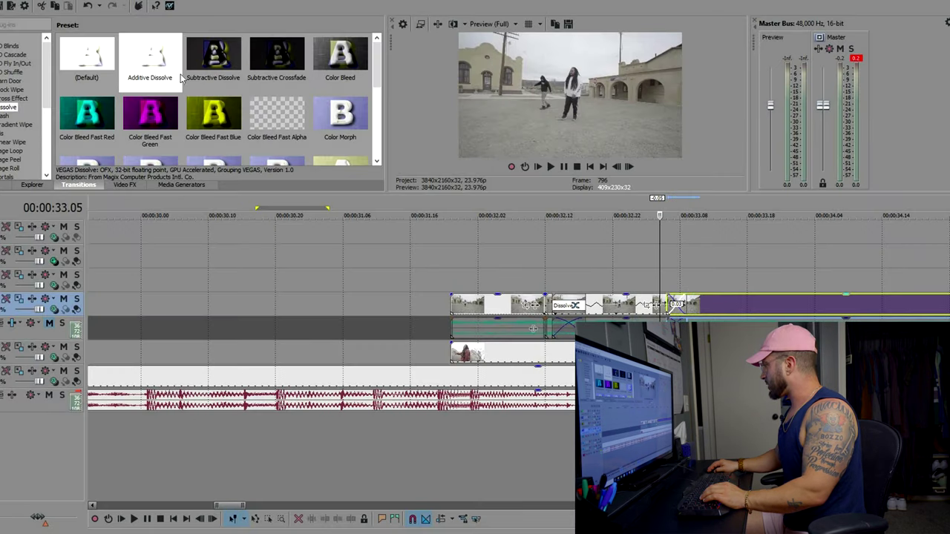
- Apply Additive Dissolve to the overlap leading into the last C1423 segment and play the whole speed-ramp sequence
drag(151, 57, 675, 310)
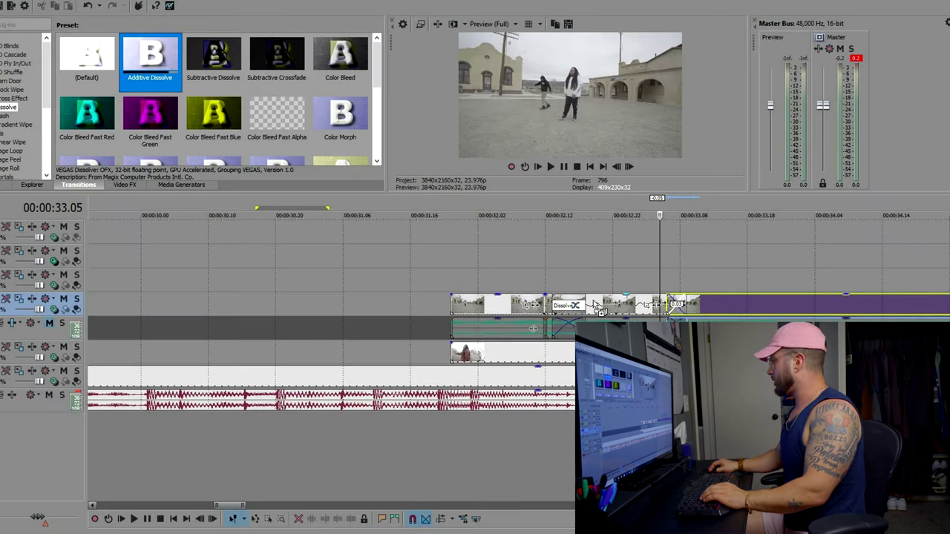
click(617, 225)
click(525, 257)
key(space)
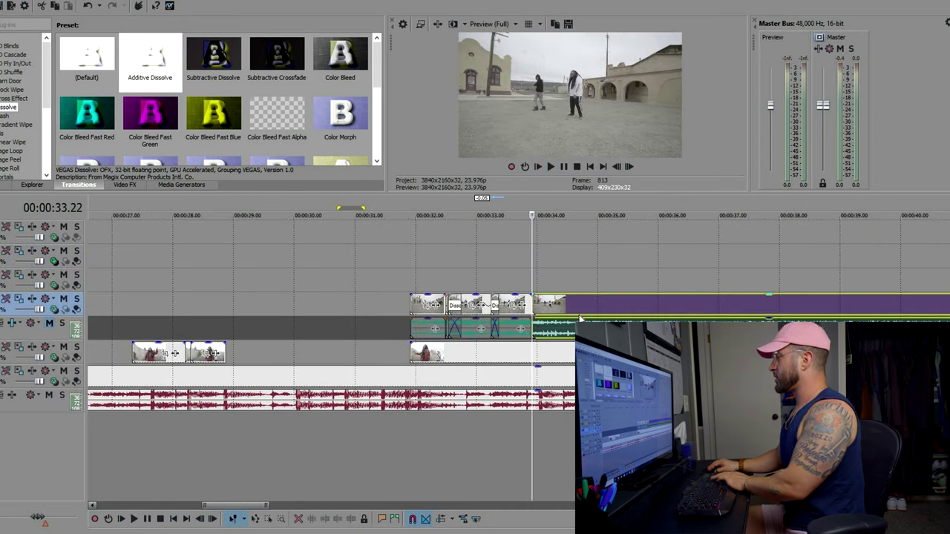
- Delete the rest of C1423 after 00:00:33.22 and the remainder of the performance insert below it after 00:00:34.16
key(Delete)
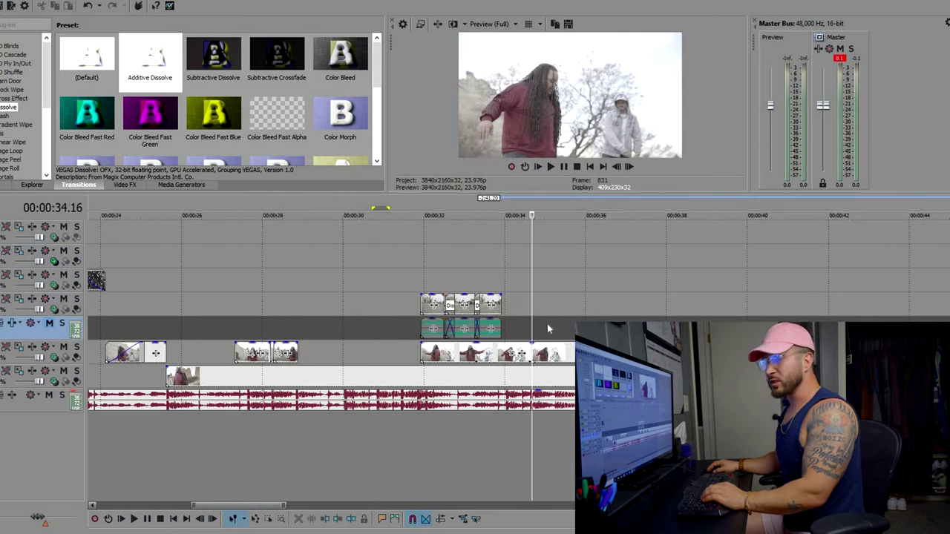
scroll(549, 327, up, 3)
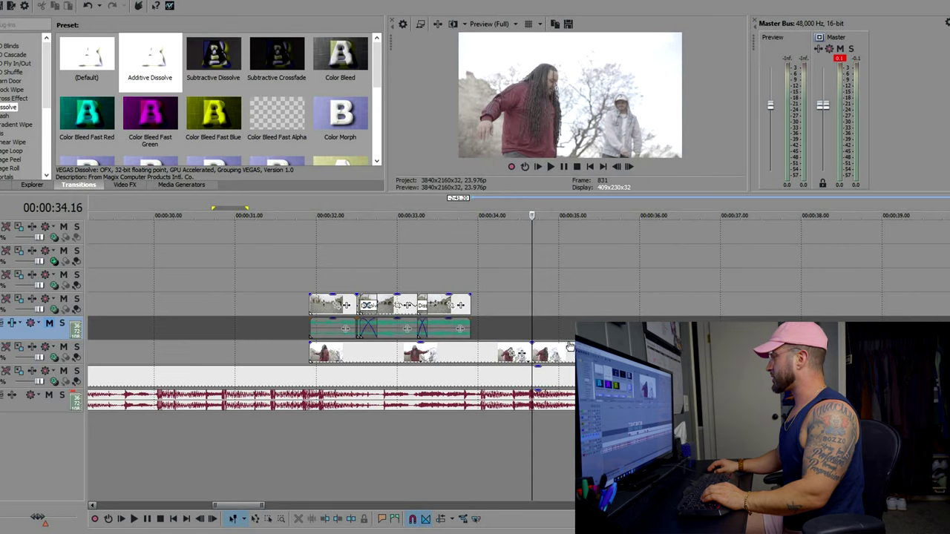
scroll(332, 351, down, 3)
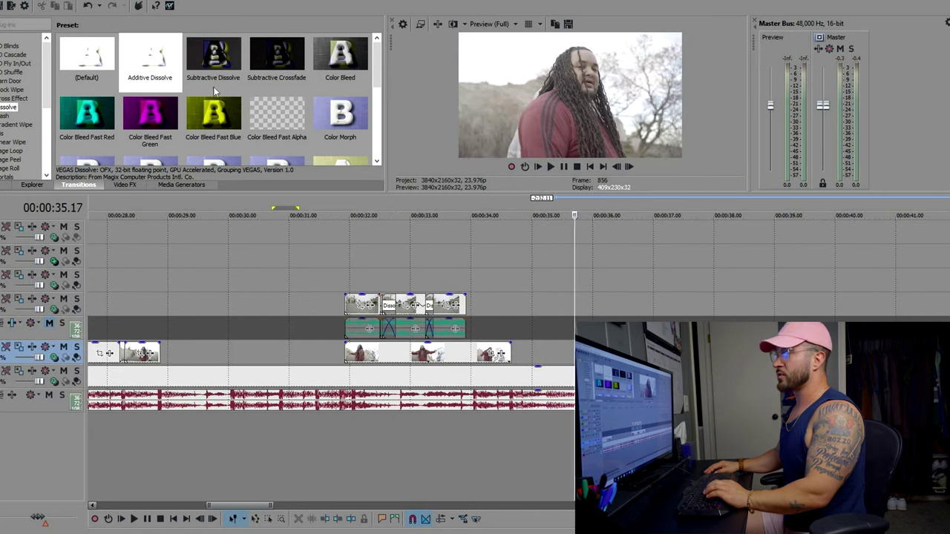
- Add C1301.MP4 to the B-roll track at 00:00:35.17 and trim it to about one second starting at 00:00:37.11
click(2, 185)
double_click(87, 115)
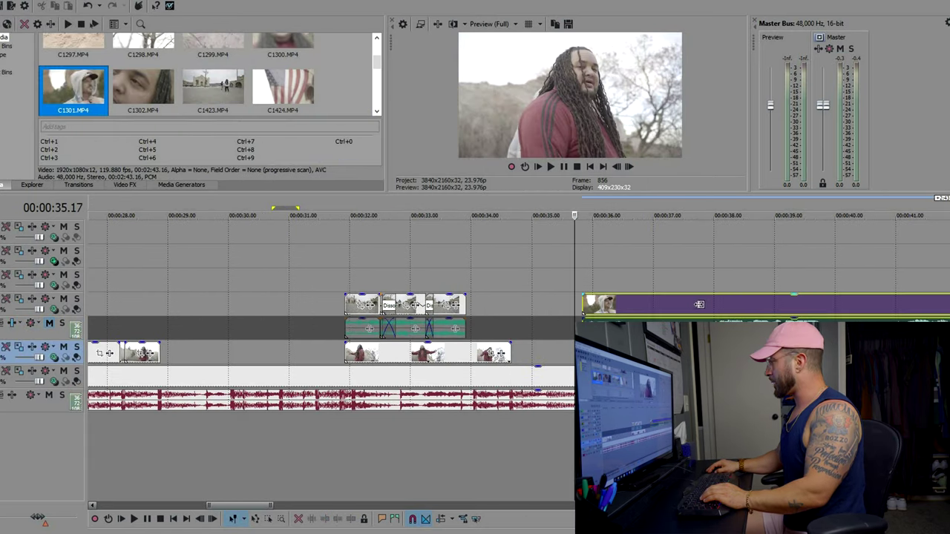
right_click(595, 308)
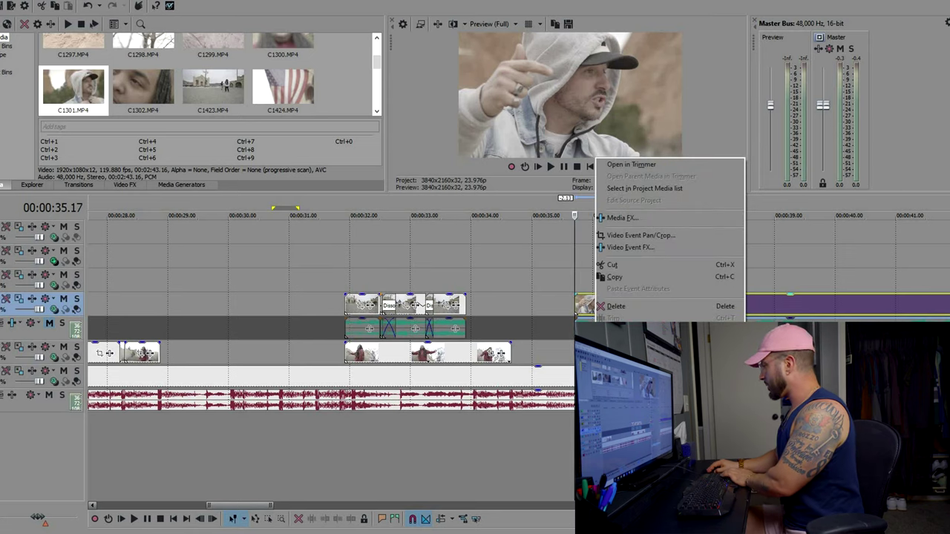
click(646, 378)
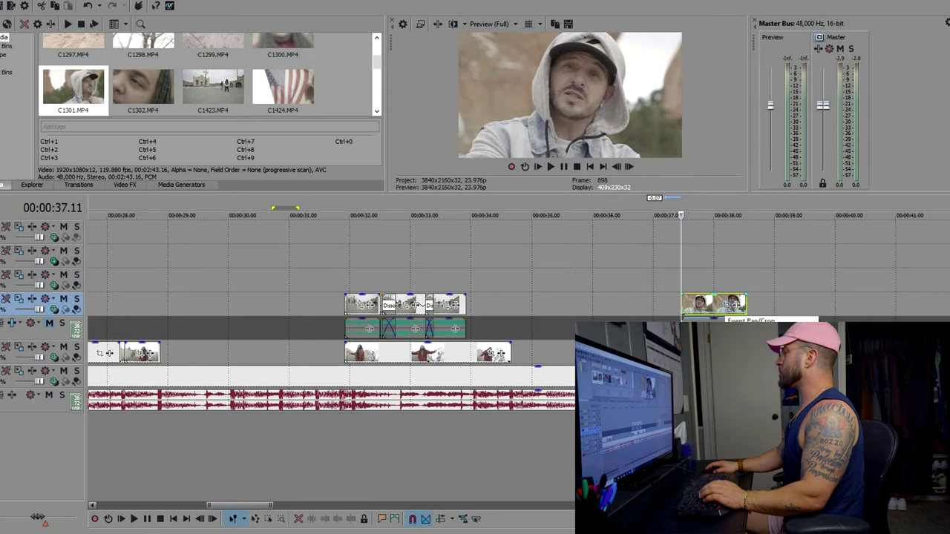
- Crop the C1301 clip to about 1,601 by 901 in Event Pan/Crop and play the clip
click(733, 304)
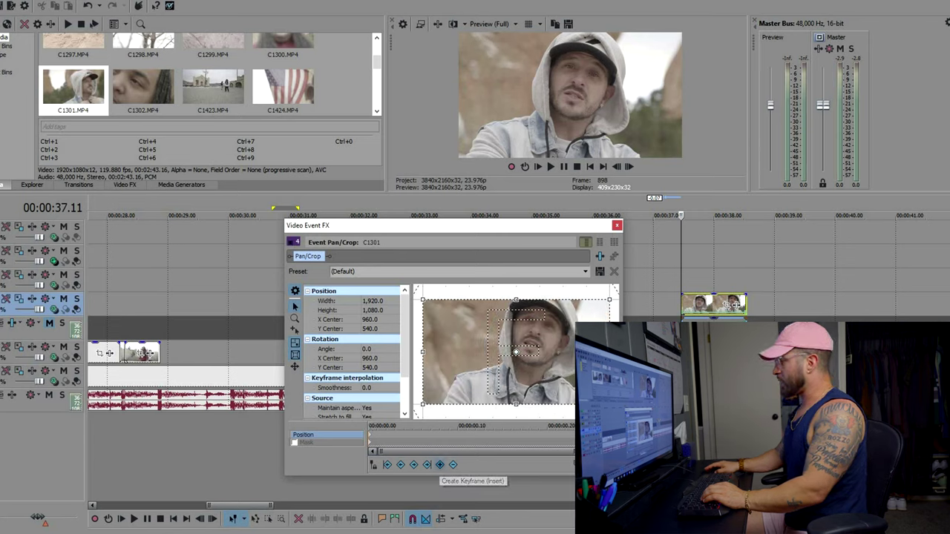
drag(610, 404, 594, 396)
click(671, 287)
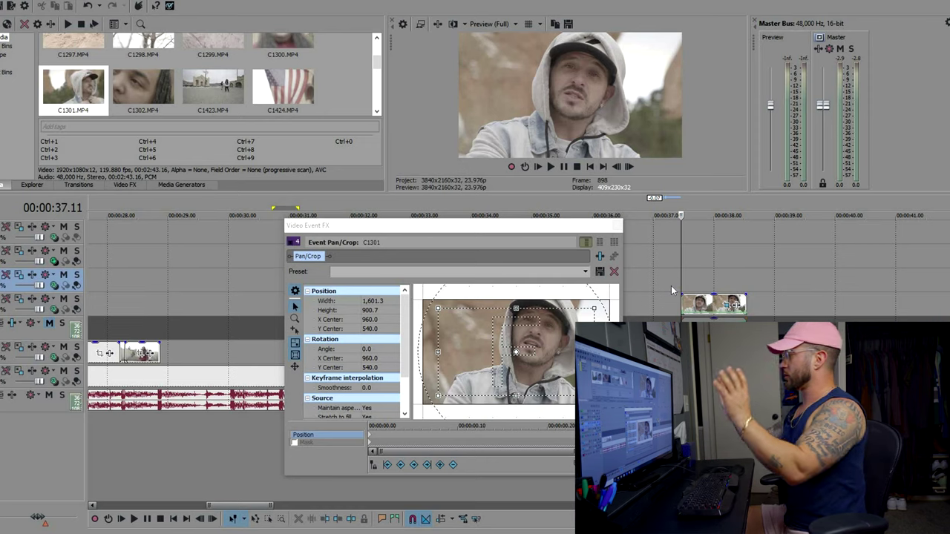
key(space)
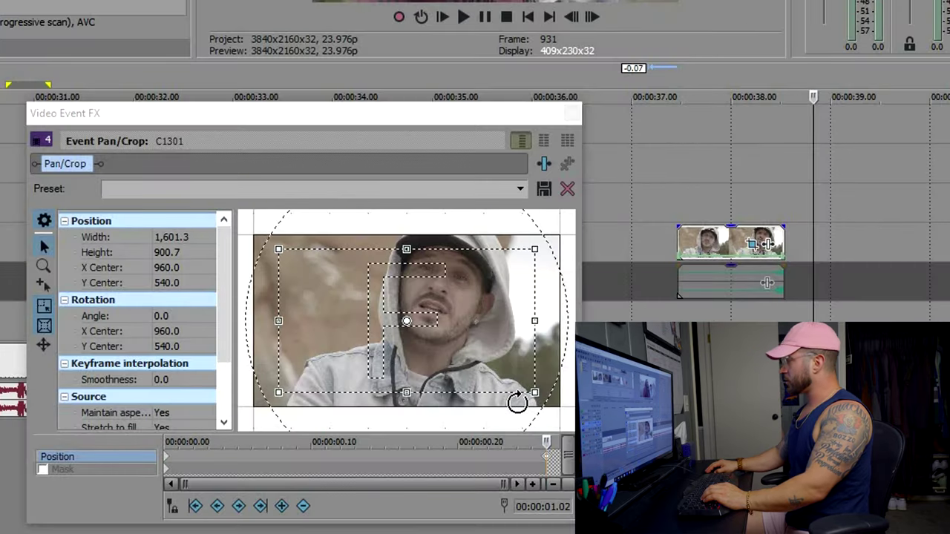
- At the 00:00:01.02 keyframe of C1301, rotate the crop frame 2.9 degrees, tighten it to about 1,428 by 804 and recentre it on the face
drag(514, 403, 532, 397)
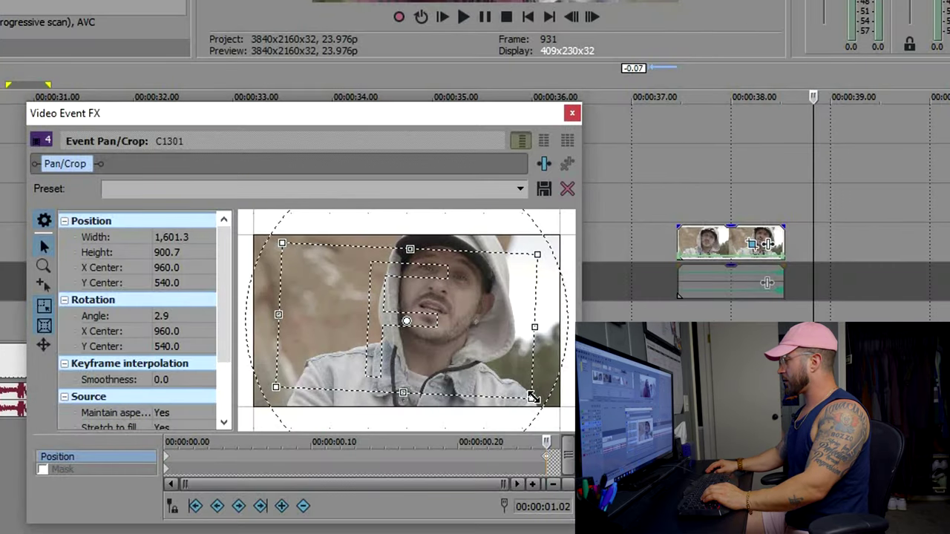
scroll(494, 377, up, 2)
drag(479, 349, 497, 350)
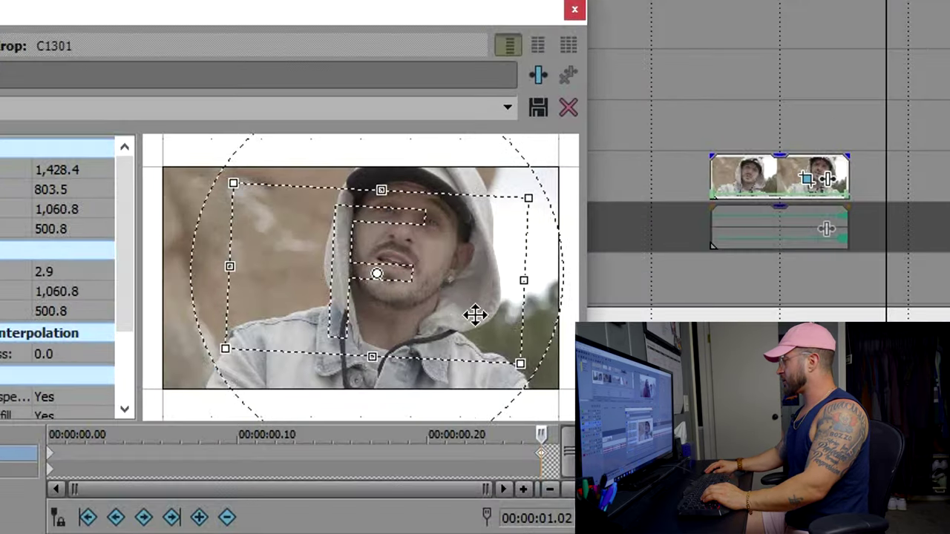
drag(477, 315, 480, 310)
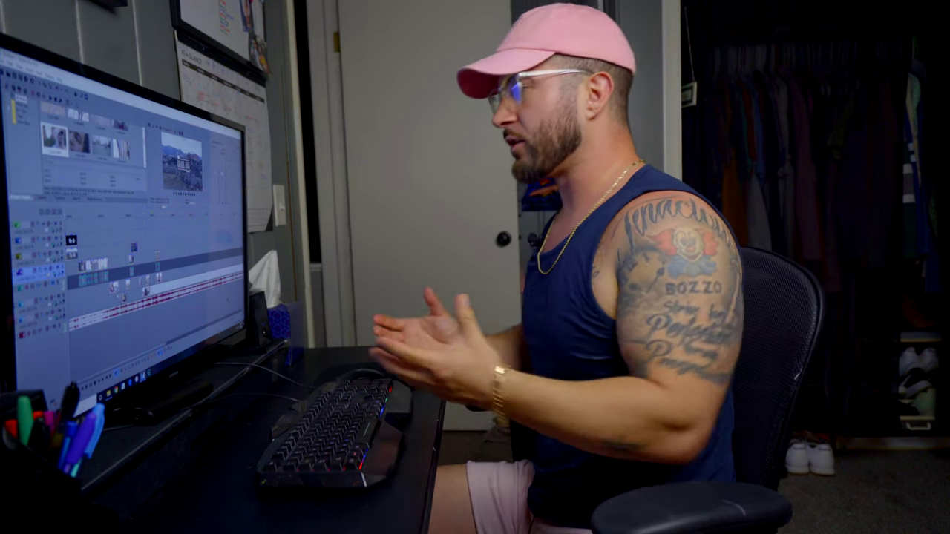
scroll(117, 295, up, 3)
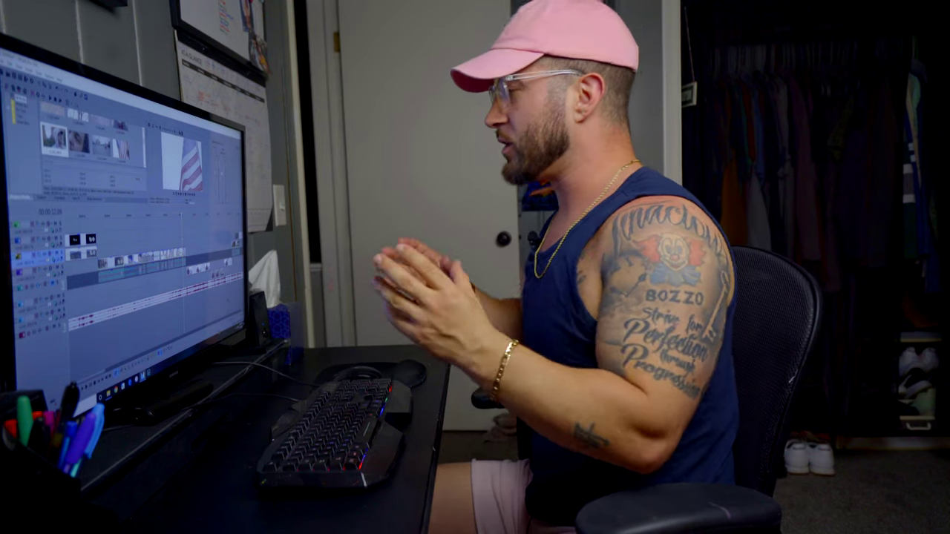
scroll(181, 246, down, 4)
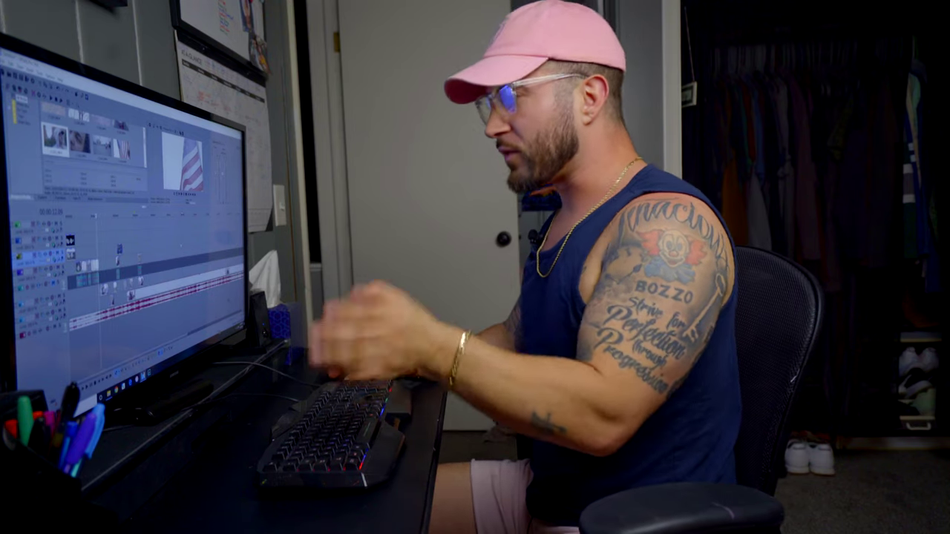
scroll(181, 246, up, 4)
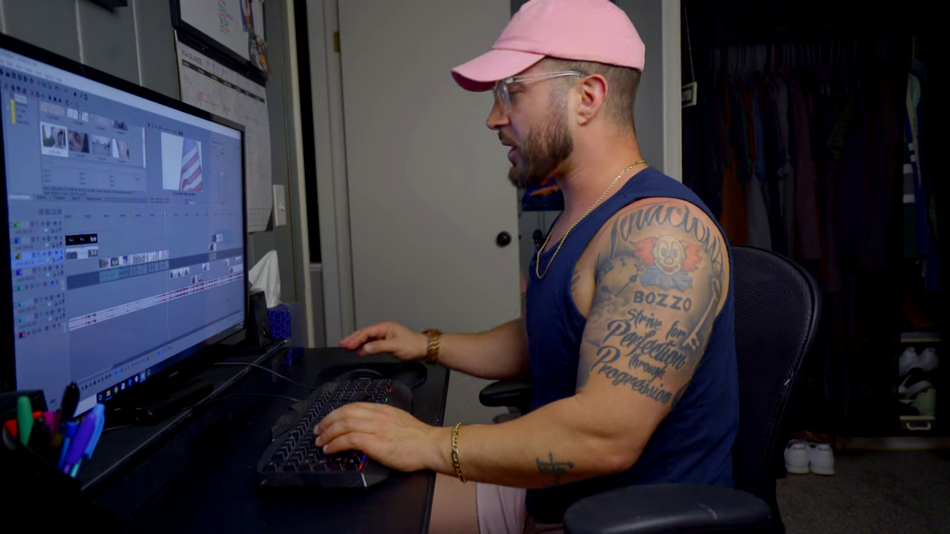